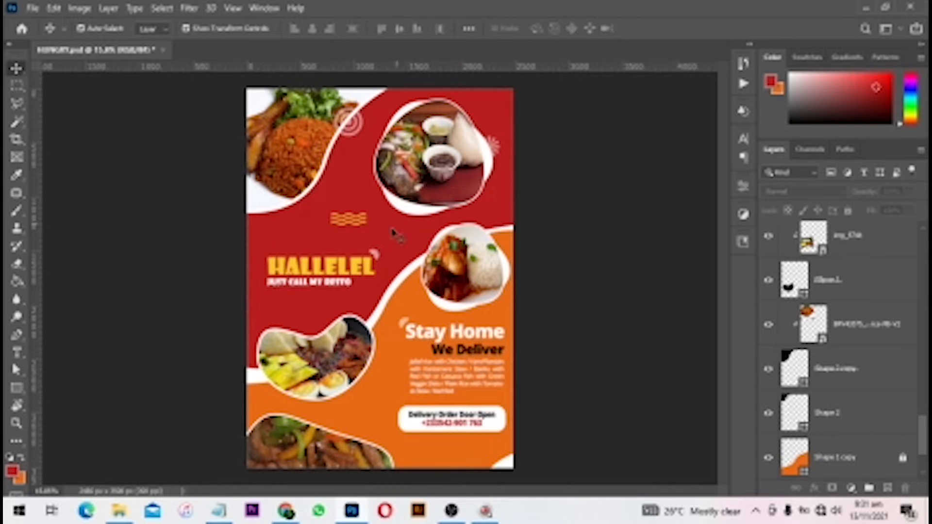
# Examine the finished restaurant flyer's curved shapes, food photos and text layout.
pyautogui.scroll(5, 377, 247)
pyautogui.moveTo(460, 175); pyautogui.dragTo(491, 346)
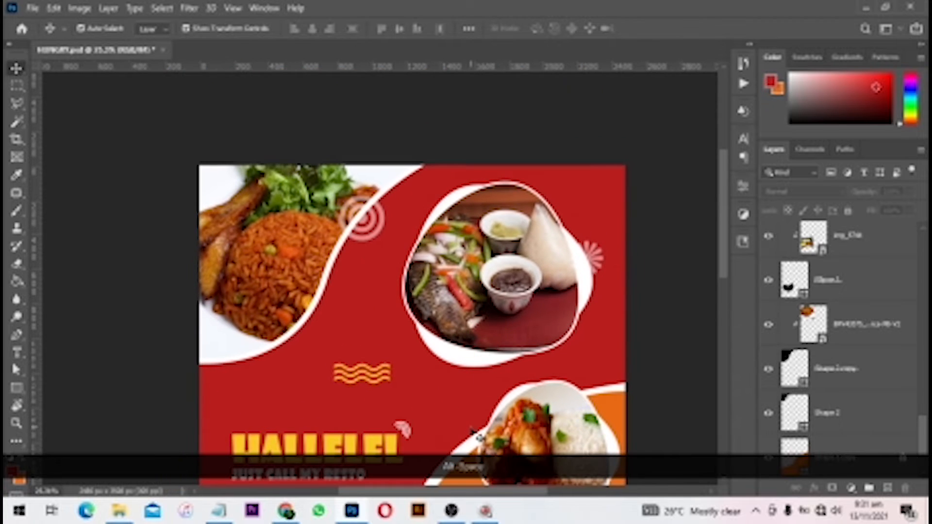
pyautogui.press('space')
pyautogui.moveTo(477, 432); pyautogui.dragTo(480, 183)
pyautogui.scroll(-3, 479, 182)
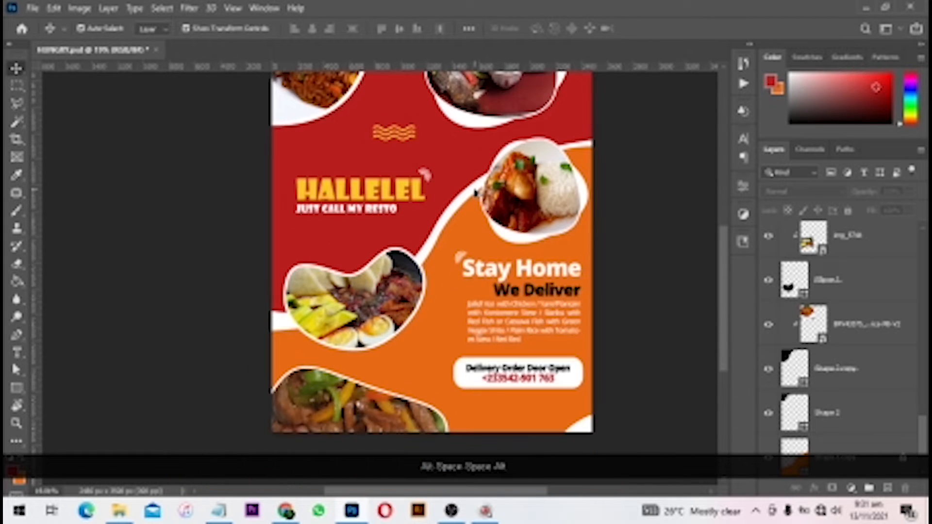
pyautogui.scroll(-2, 477, 195)
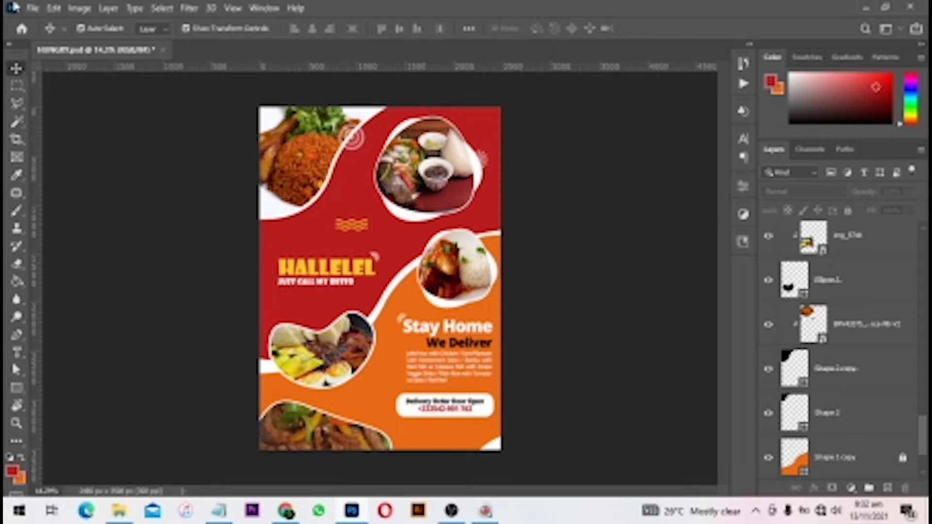
# Create a new A4 portrait document, 210 × 297 mm at 300 pixels/inch, in RGB Color with a white background.
pyautogui.click(30, 8)
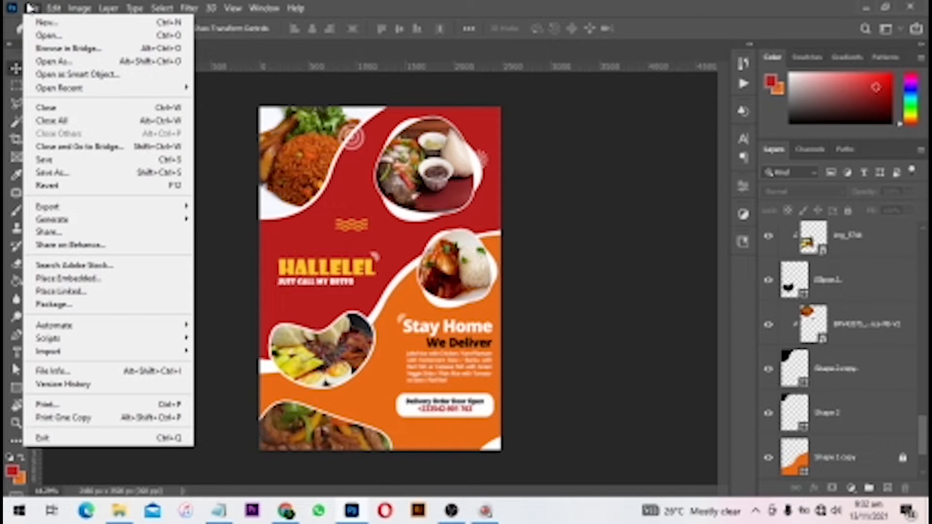
pyautogui.click(44, 22)
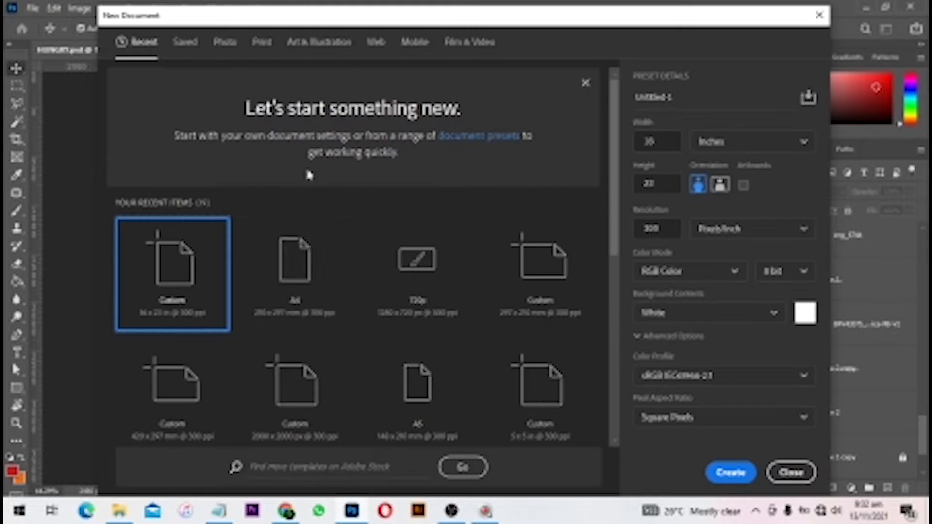
pyautogui.click(306, 290)
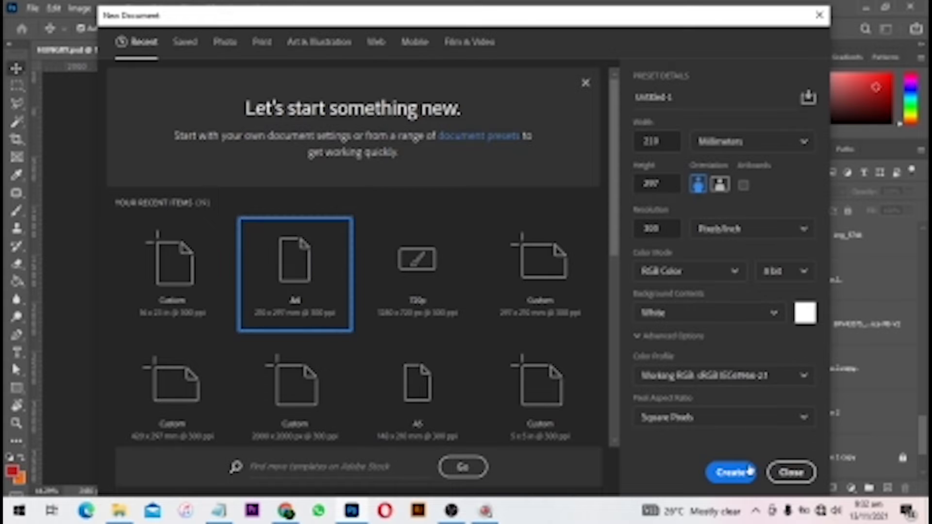
pyautogui.click(742, 484)
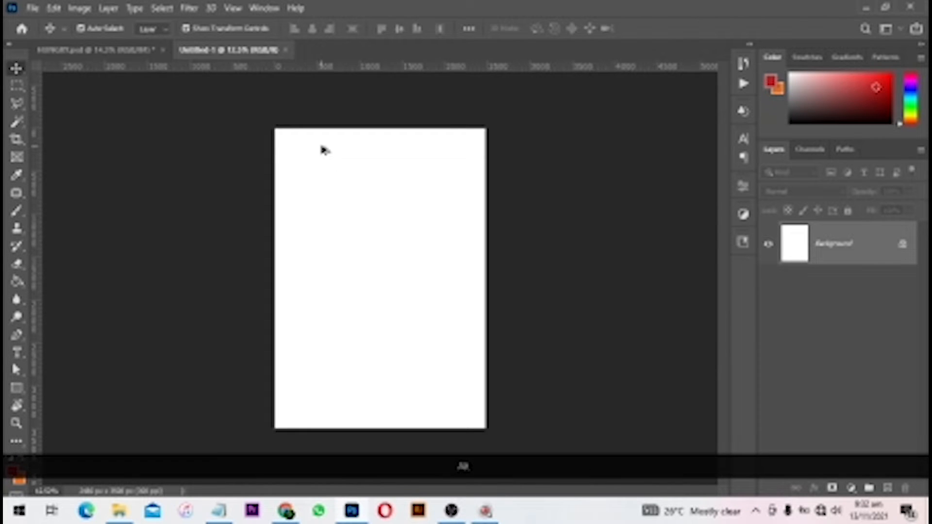
# Draw an S-curved Pen tool path across the page's upper-left corner, from the top edge to just outside the left edge.
pyautogui.scroll(2, 321, 146)
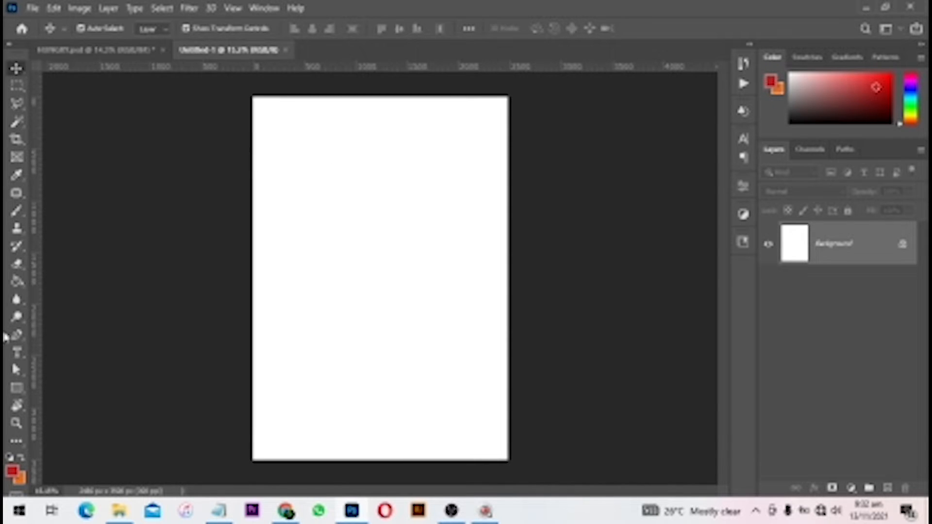
pyautogui.click(13, 339)
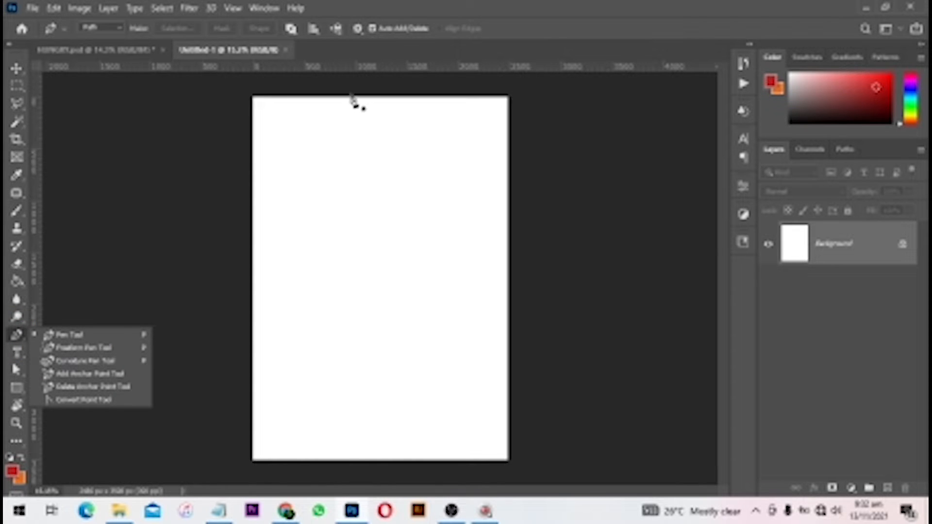
pyautogui.moveTo(352, 97); pyautogui.dragTo(339, 111)
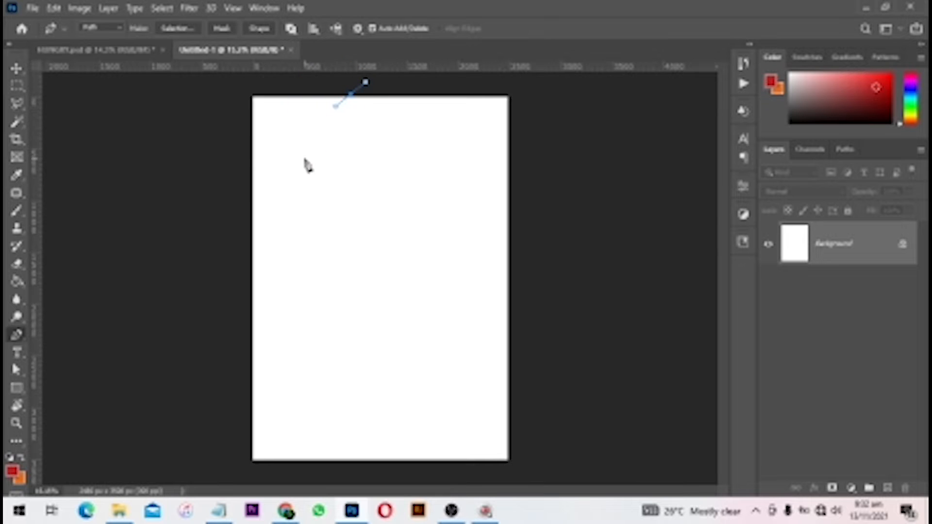
pyautogui.click(281, 199)
pyautogui.moveTo(280, 199); pyautogui.dragTo(259, 186)
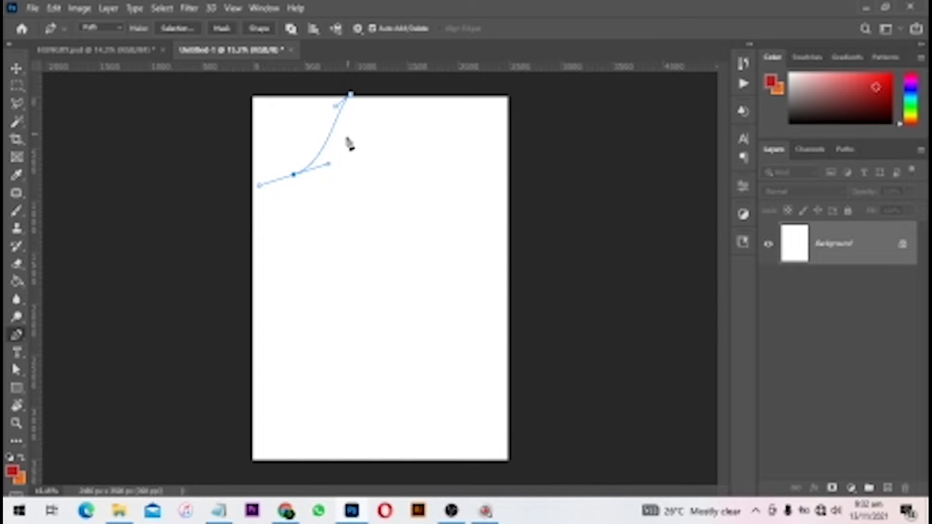
pyautogui.press('alt')
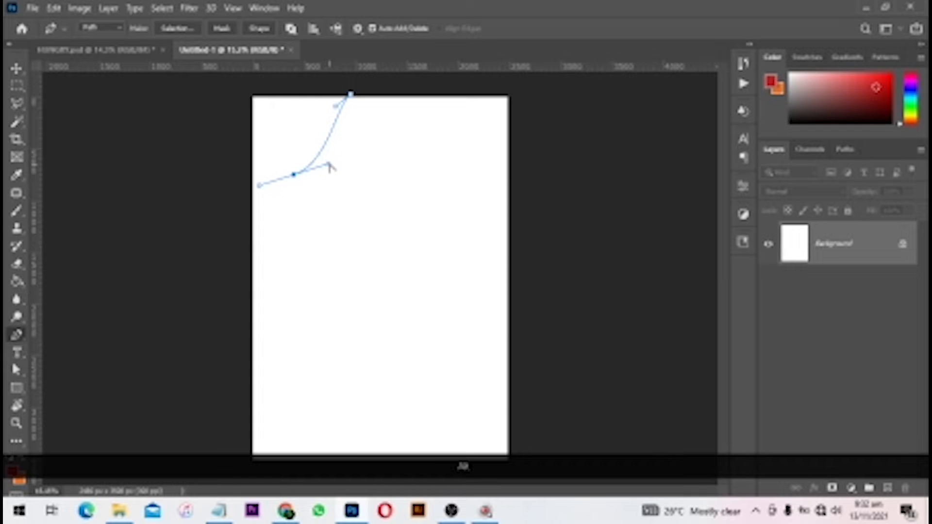
pyautogui.moveTo(330, 168); pyautogui.dragTo(342, 159)
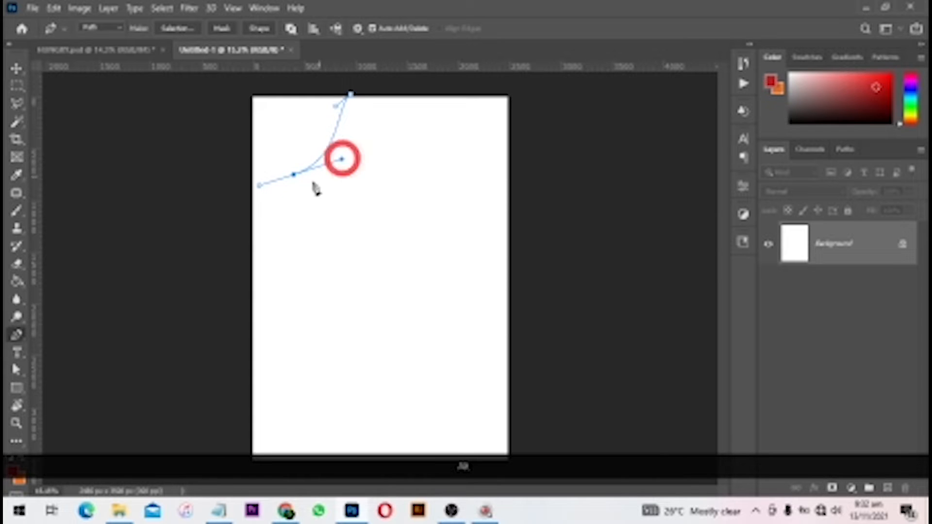
pyautogui.click(249, 226)
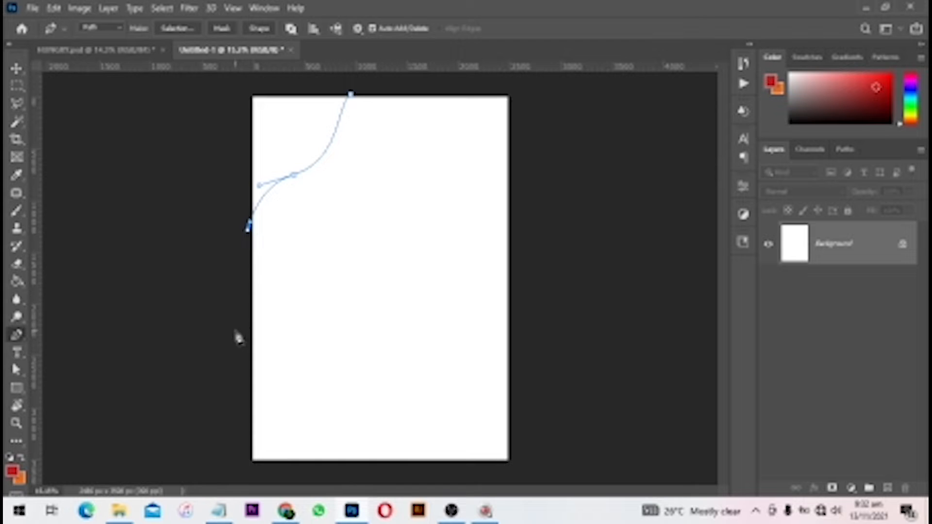
# Close the path into a wavy diagonal band from lower left to upper right and convert it to a red shape.
pyautogui.moveTo(246, 361); pyautogui.dragTo(246, 371)
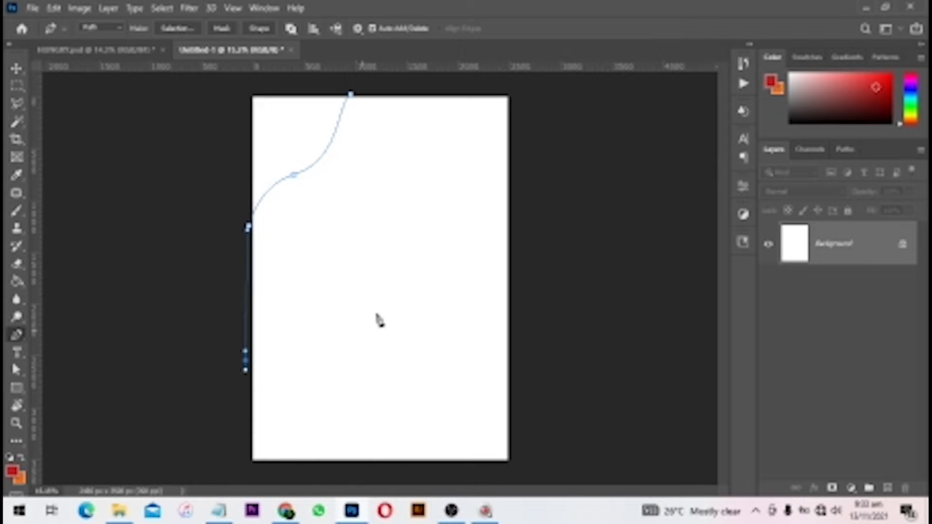
pyautogui.moveTo(355, 297); pyautogui.dragTo(376, 236)
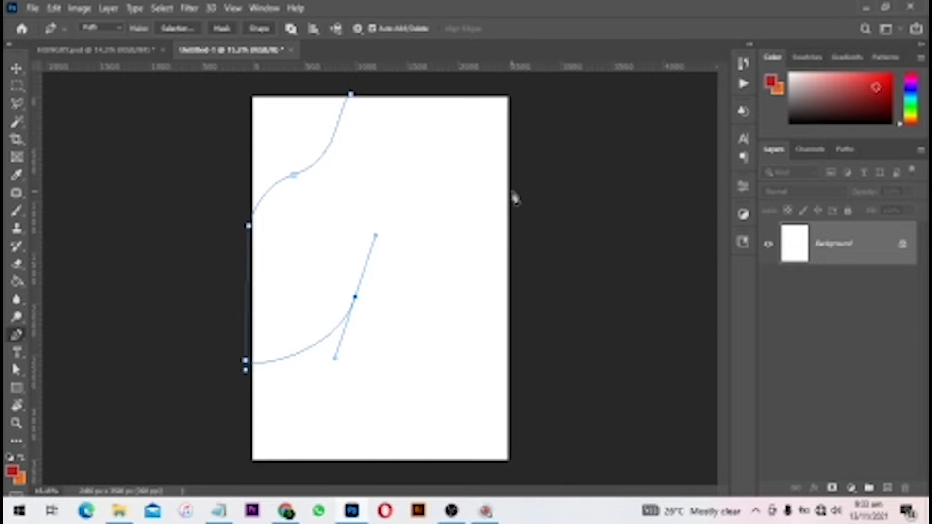
pyautogui.moveTo(511, 191); pyautogui.dragTo(570, 192)
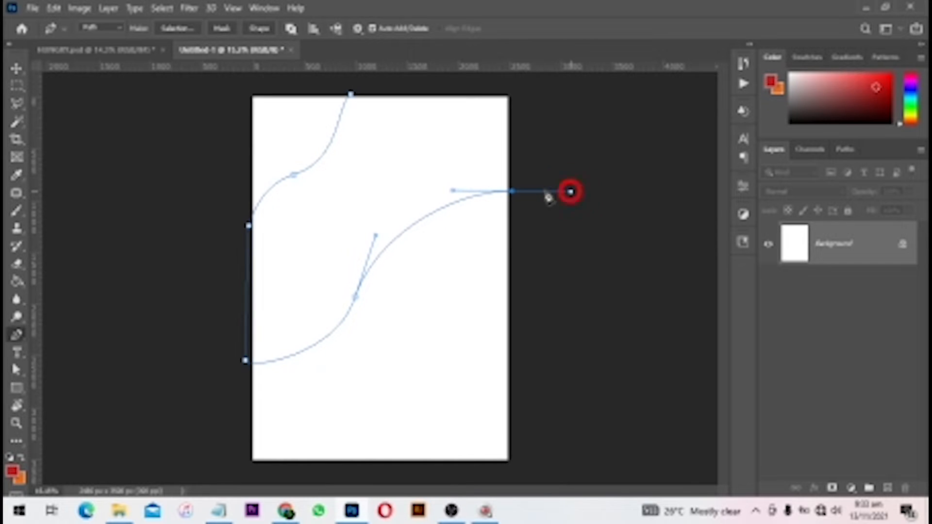
pyautogui.click(515, 88)
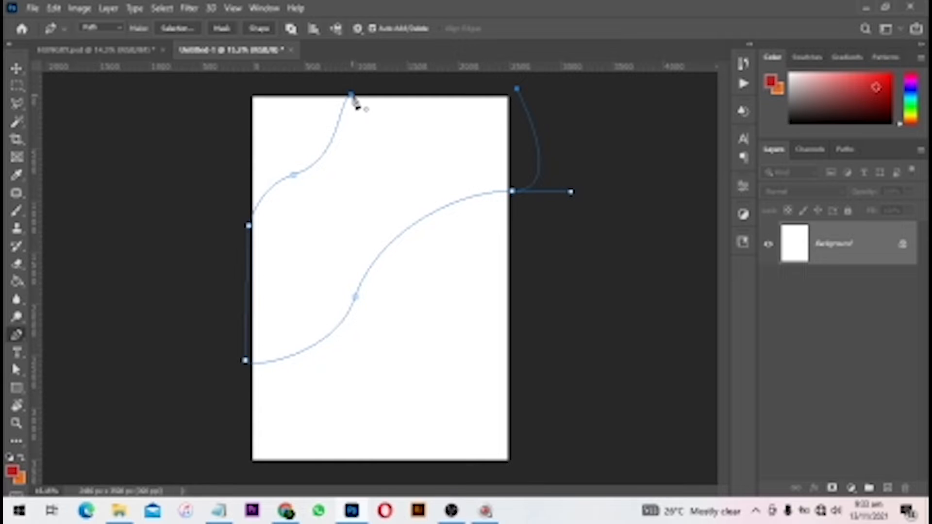
pyautogui.click(352, 93)
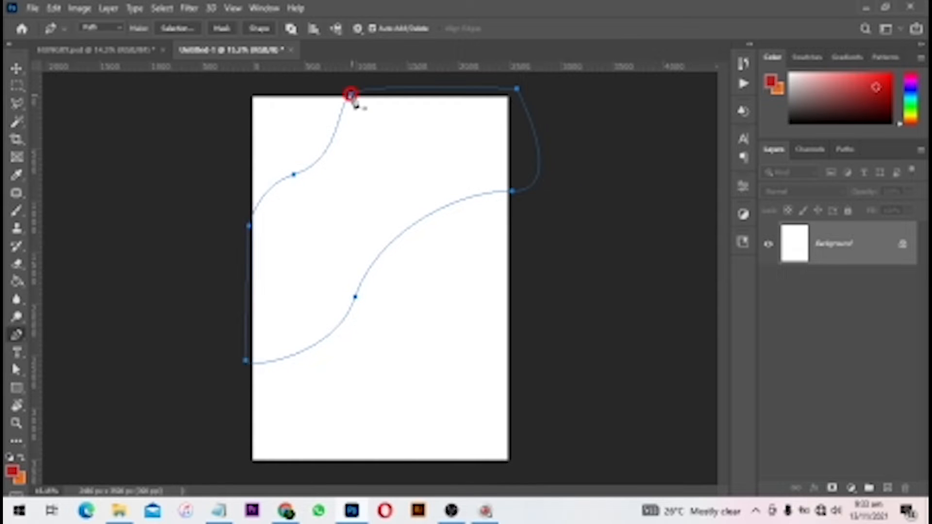
pyautogui.click(260, 28)
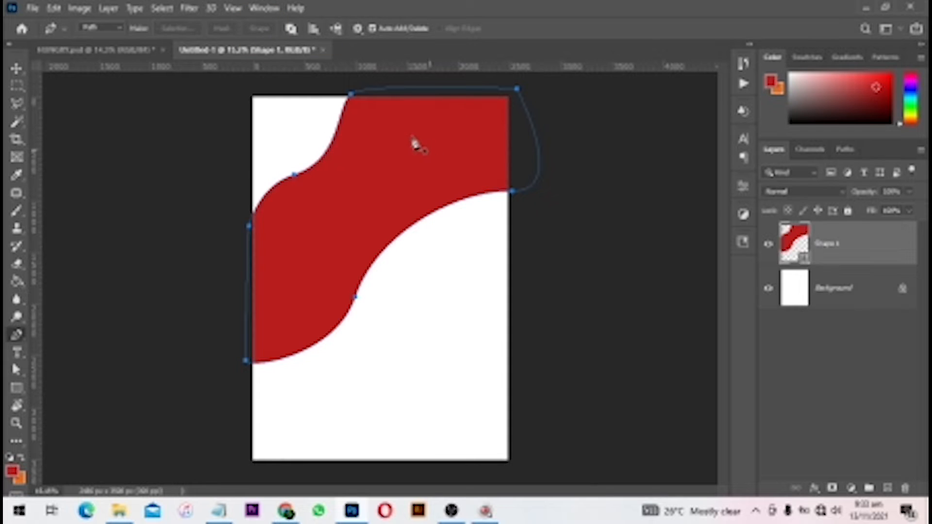
pyautogui.click(17, 68)
pyautogui.click(84, 174)
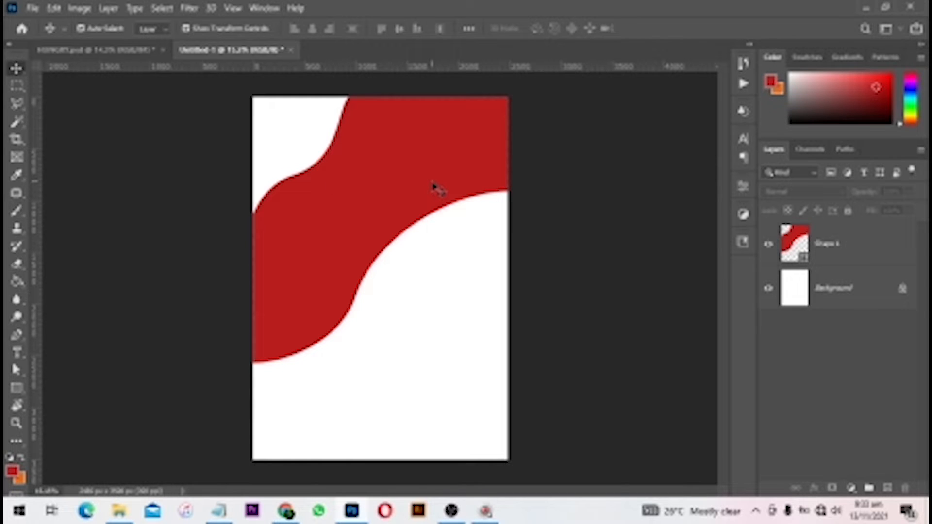
# Duplicate the red Shape 1 layer within the same document as Shape 1 copy.
pyautogui.click(337, 197)
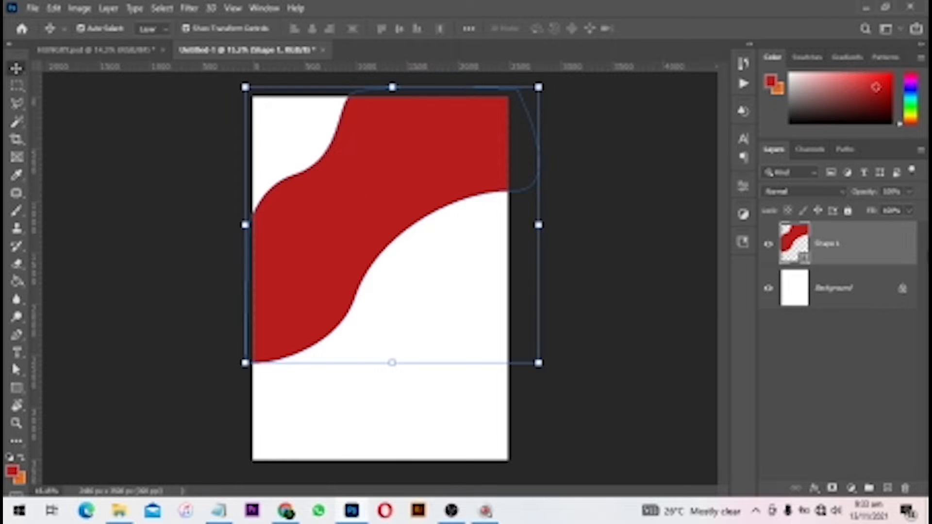
pyautogui.rightClick(857, 237)
pyautogui.click(874, 246)
pyautogui.rightClick(844, 245)
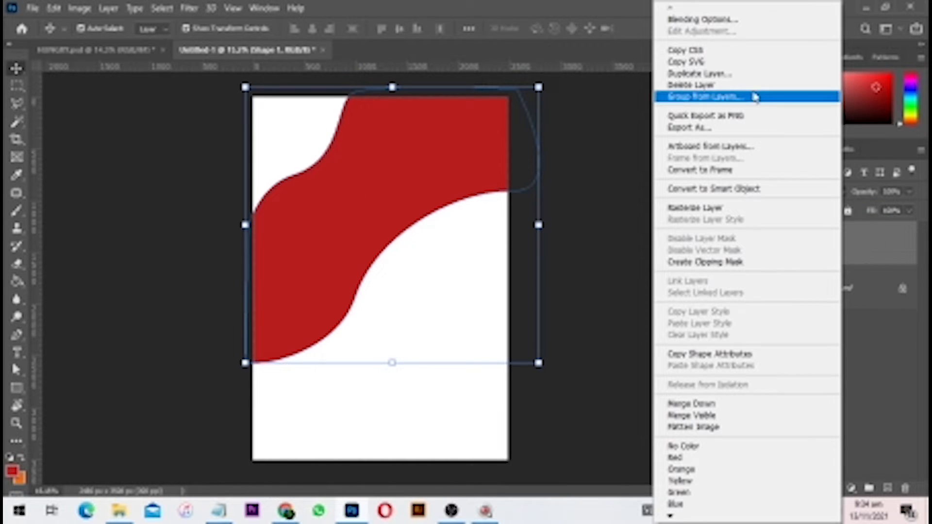
pyautogui.click(714, 74)
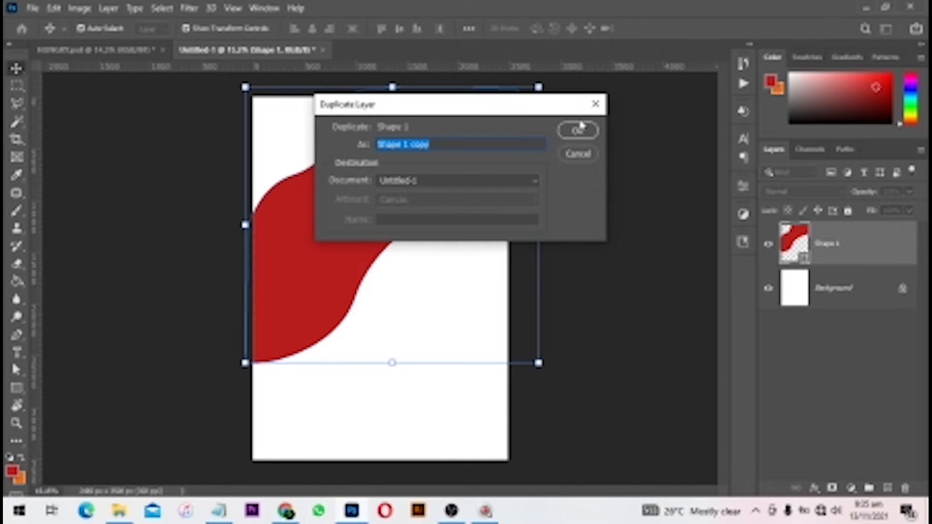
pyautogui.click(579, 129)
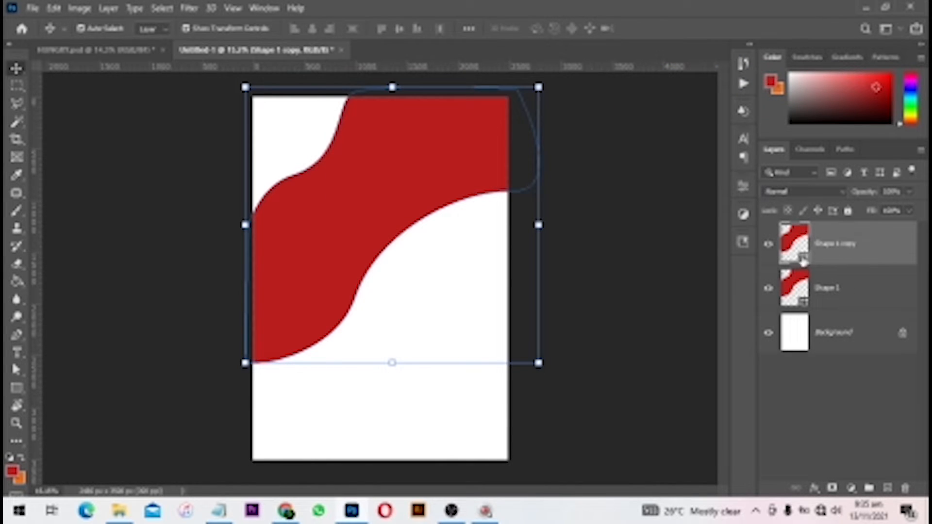
# Recolour the duplicated shape light grey (#e4e4e4) and shift it slightly left of the original.
pyautogui.doubleClick(804, 261)
pyautogui.moveTo(640, 281)
pyautogui.mouseDown()
pyautogui.moveTo(674, 270)
pyautogui.moveTo(612, 258)
pyautogui.moveTo(610, 241)
pyautogui.moveTo(558, 266)
pyautogui.mouseUp()
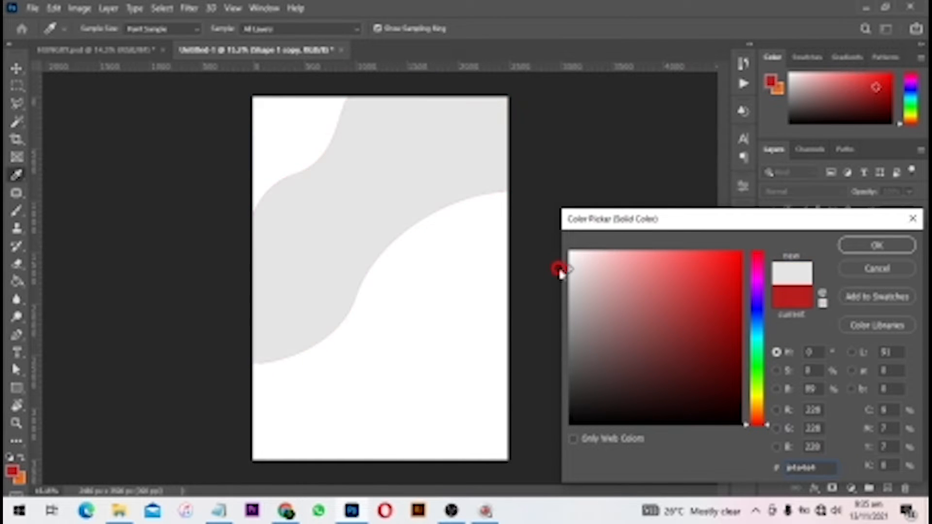
pyautogui.click(867, 247)
pyautogui.moveTo(409, 205); pyautogui.dragTo(395, 204)
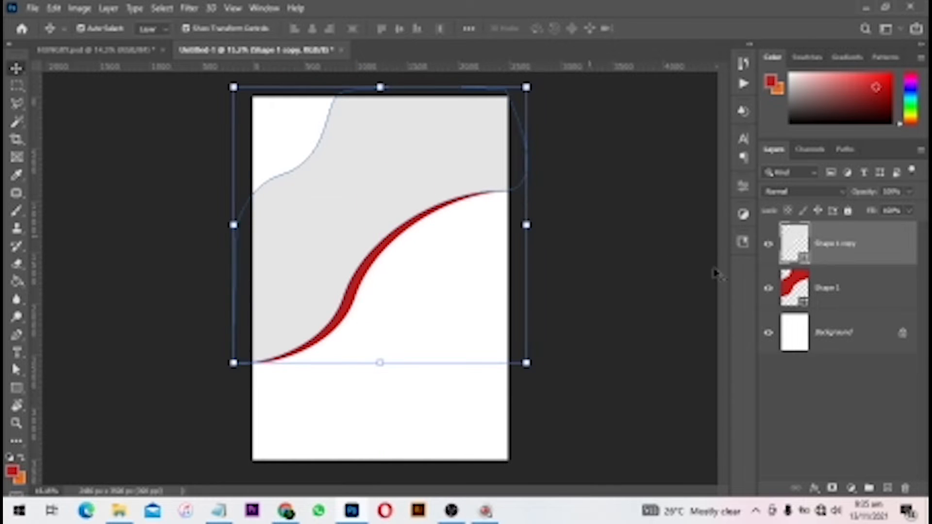
# Place the grey copy's layer beneath the red shape and rotate the copy slightly clockwise.
pyautogui.moveTo(867, 258); pyautogui.dragTo(861, 297)
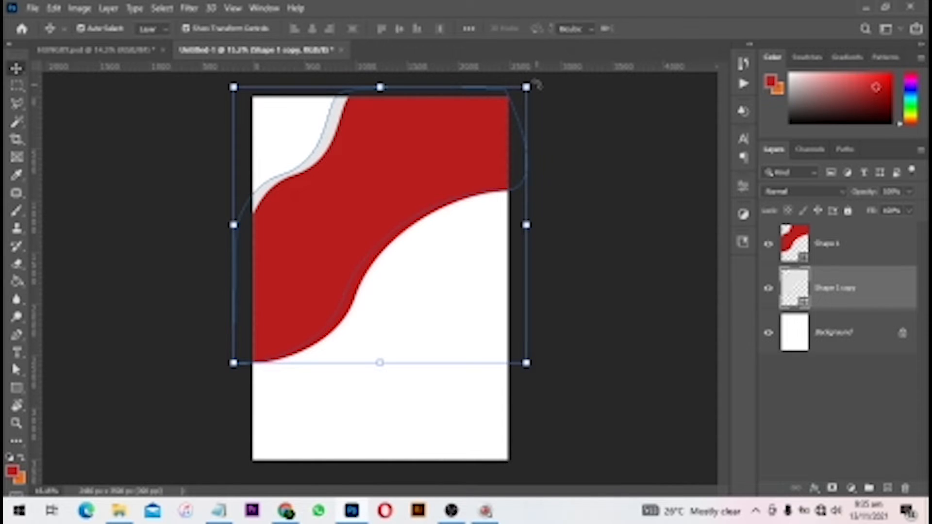
pyautogui.moveTo(537, 85); pyautogui.dragTo(552, 76)
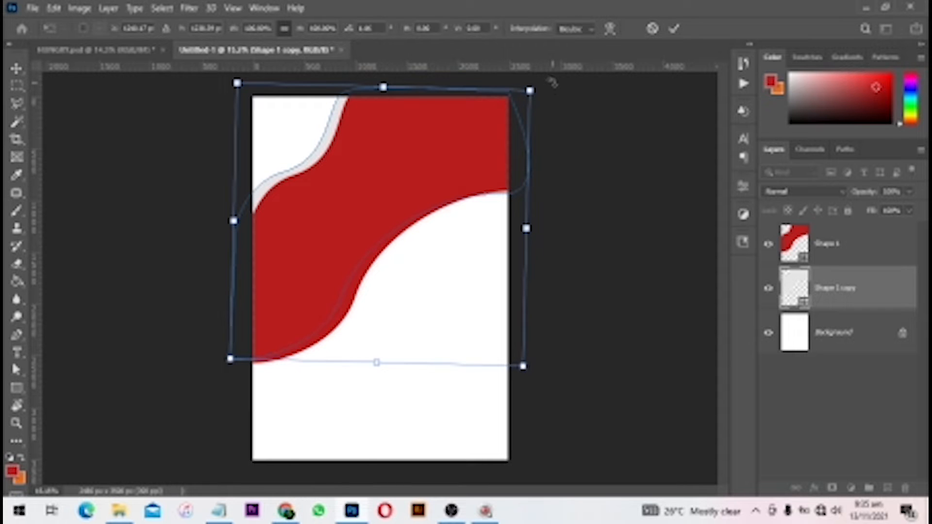
pyautogui.press('Return')
pyautogui.click(628, 160)
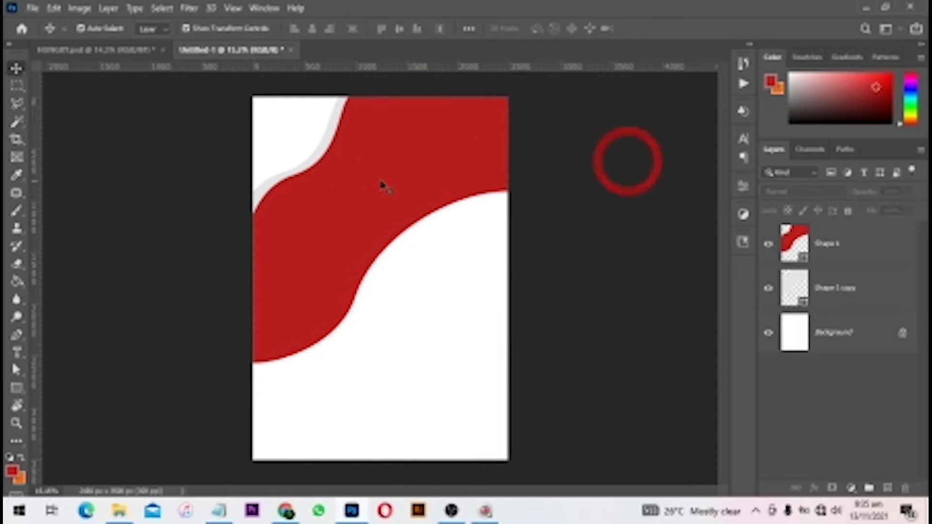
# With the Background layer active, draw a closed Pen tool path around the page's upper-left corner, overlapping the red band.
pyautogui.scroll(3, 316, 118)
pyautogui.scroll(-2, 317, 119)
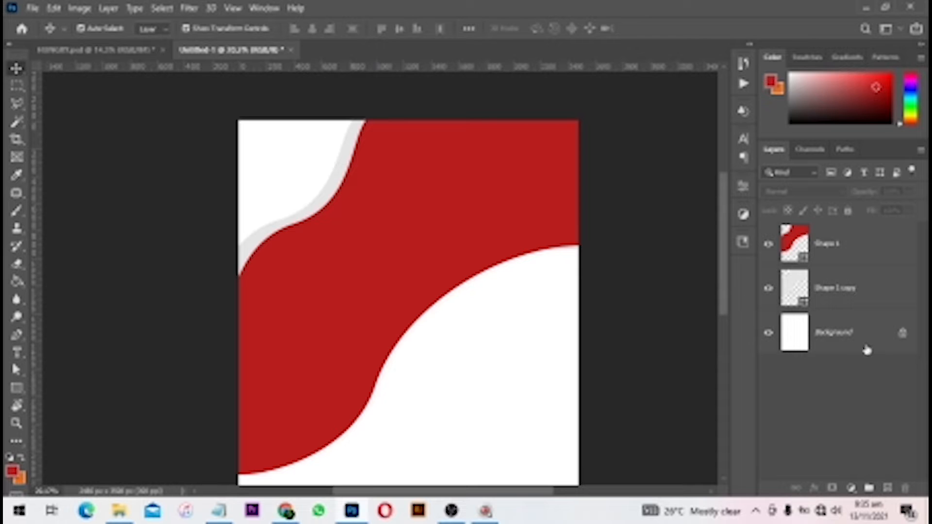
pyautogui.click(847, 336)
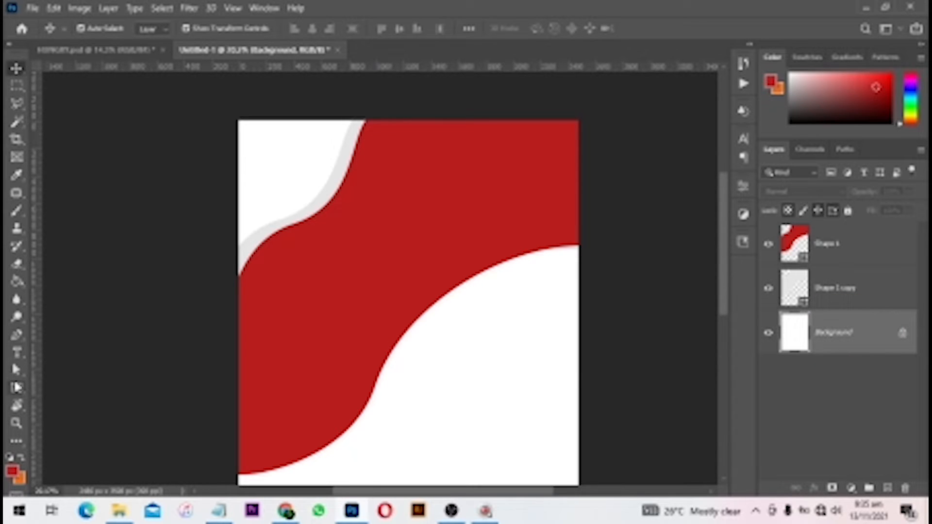
pyautogui.click(17, 335)
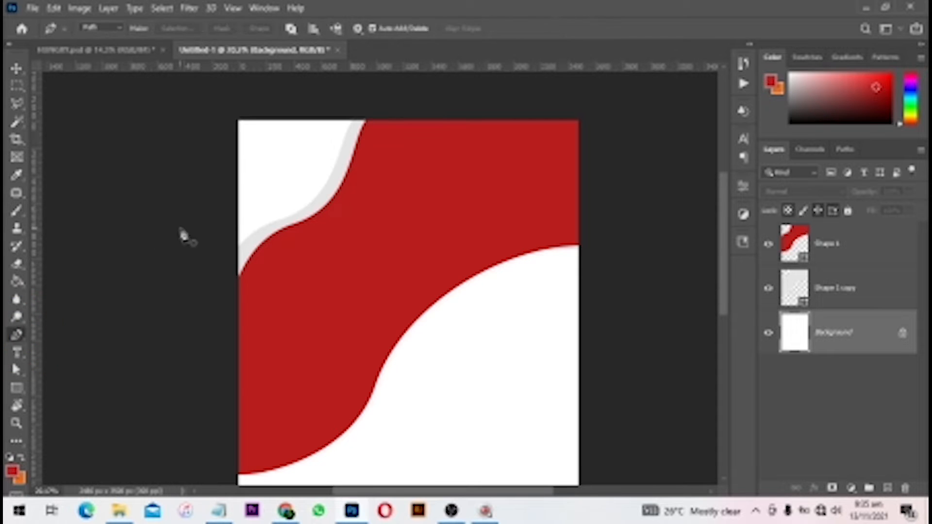
pyautogui.click(214, 301)
pyautogui.moveTo(335, 247); pyautogui.dragTo(345, 236)
pyautogui.moveTo(431, 99); pyautogui.dragTo(440, 100)
pyautogui.moveTo(257, 77); pyautogui.dragTo(233, 86)
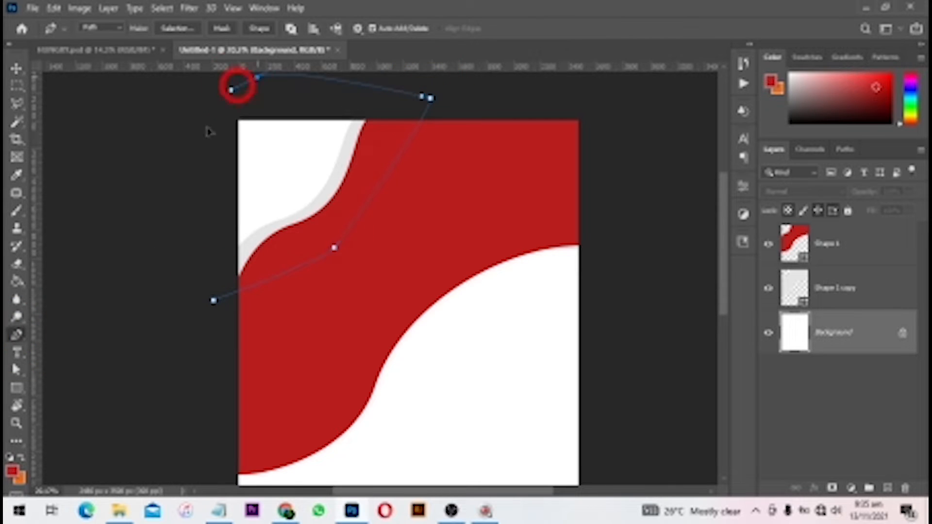
pyautogui.moveTo(206, 134); pyautogui.dragTo(202, 162)
pyautogui.click(215, 302)
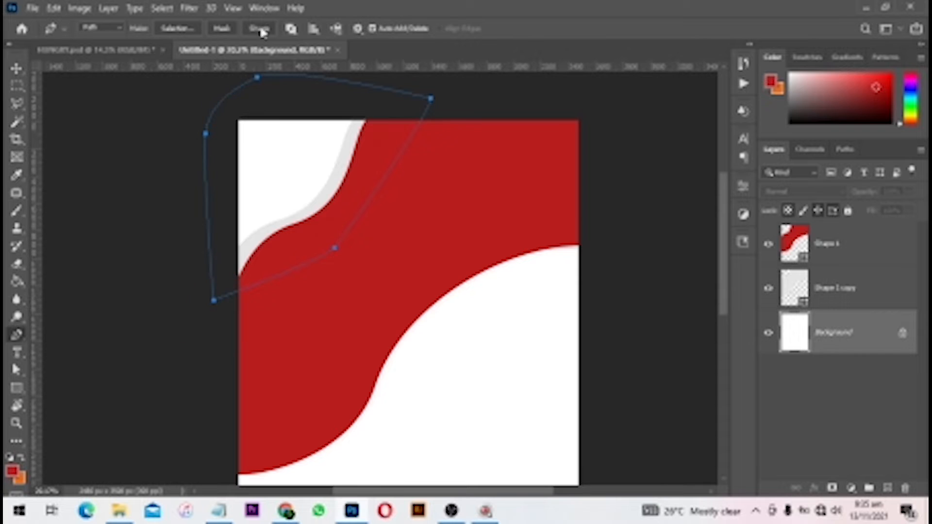
# Convert the path around the page's upper-left corner into a filled red shape.
pyautogui.click(259, 28)
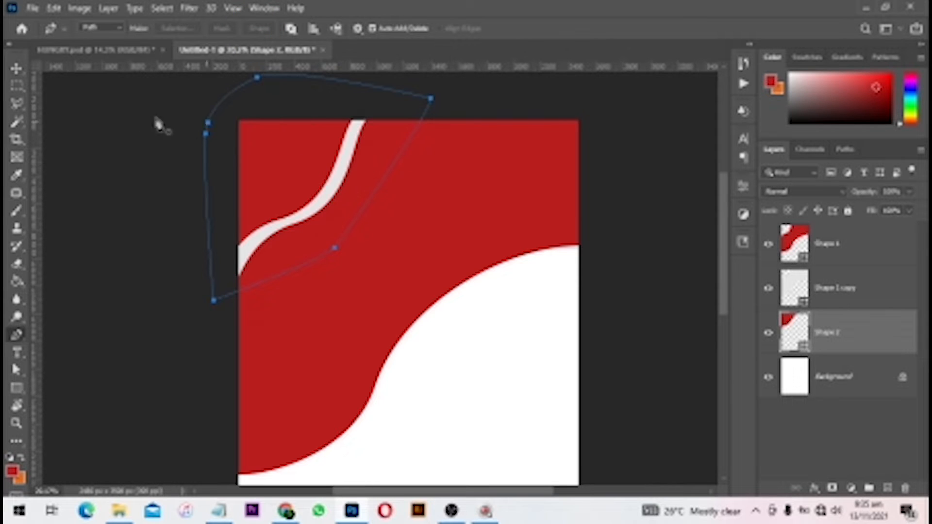
pyautogui.click(16, 69)
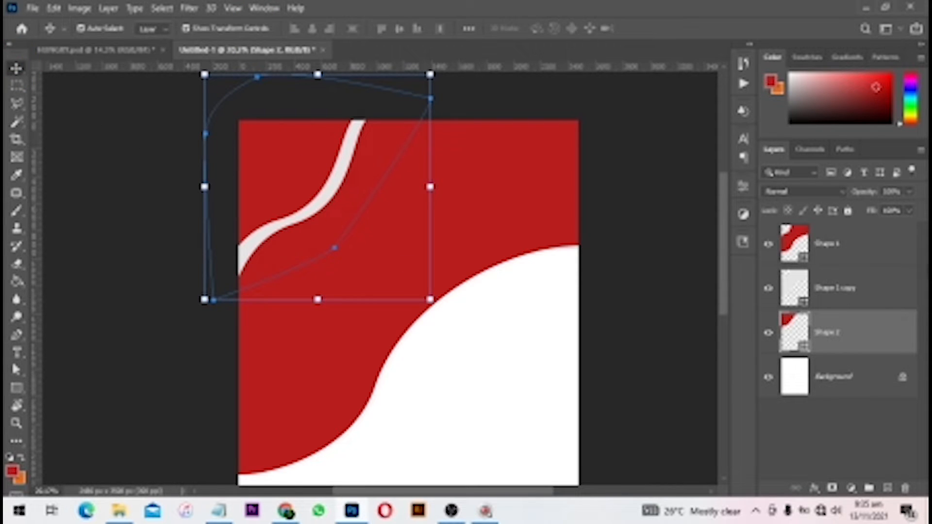
# Recolour the light grey Shape 1 copy white (#ffffff).
pyautogui.click(836, 294)
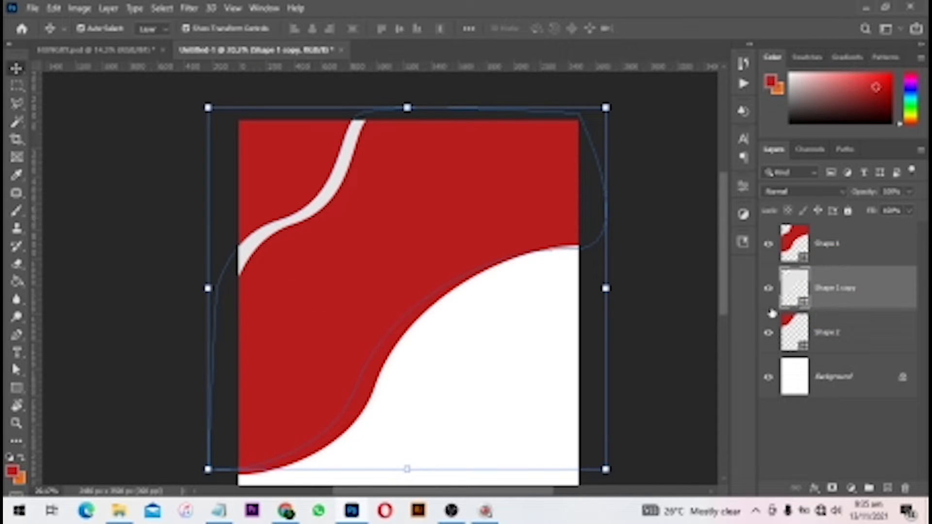
pyautogui.doubleClick(802, 303)
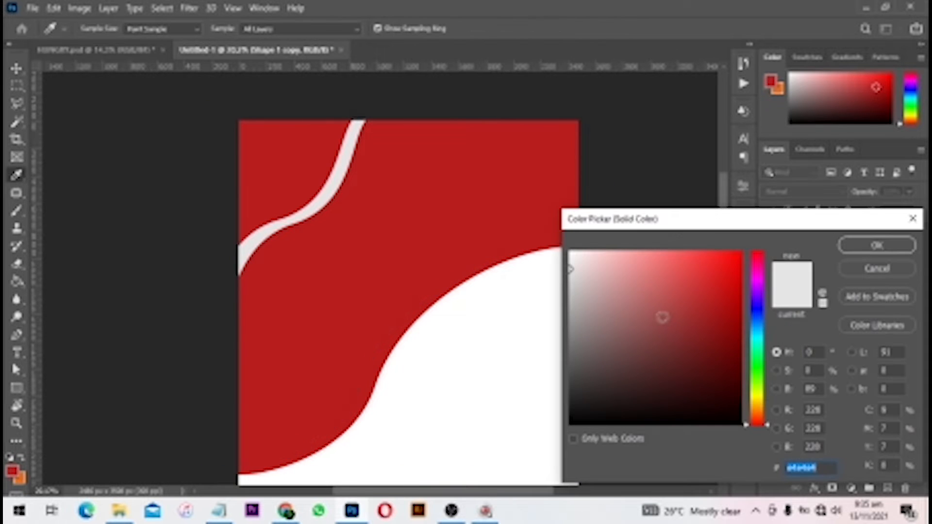
pyautogui.write('ffffff')
pyautogui.click(883, 247)
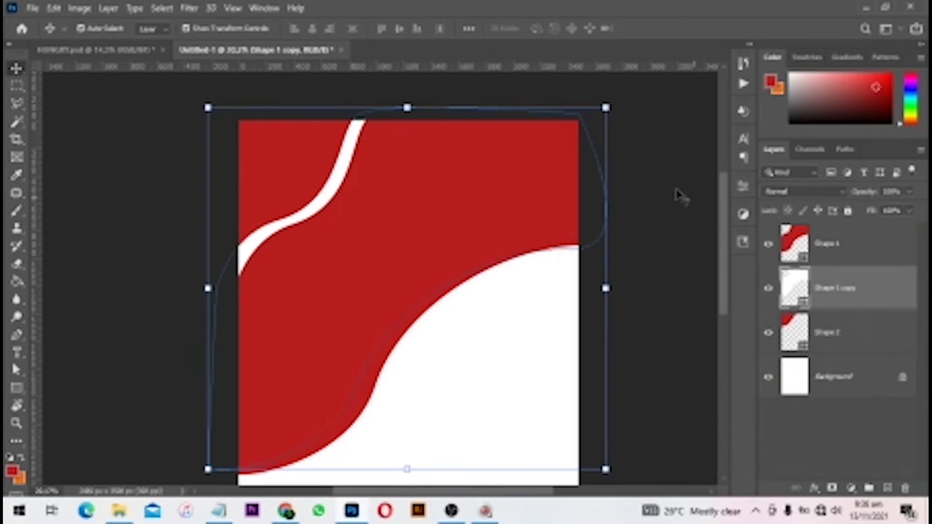
pyautogui.click(676, 196)
pyautogui.scroll(-3, 548, 212)
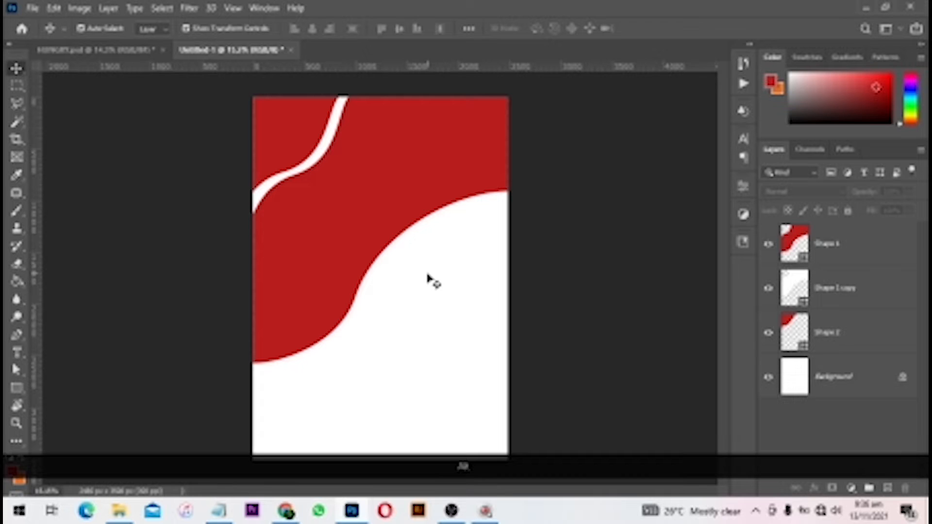
# Duplicate the red Shape 1 band and offset the copy slightly down and to the right of the original.
pyautogui.click(867, 329)
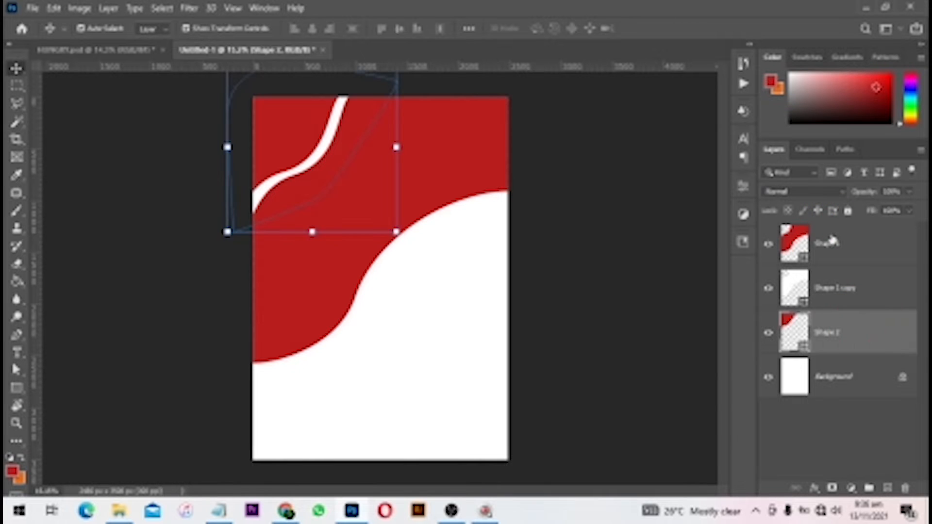
pyautogui.click(832, 241)
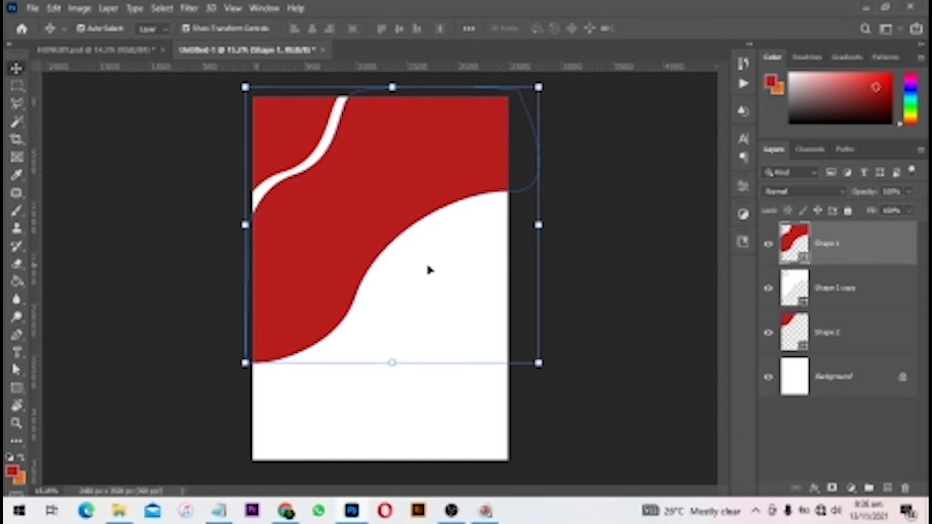
pyautogui.moveTo(374, 205); pyautogui.dragTo(373, 212)
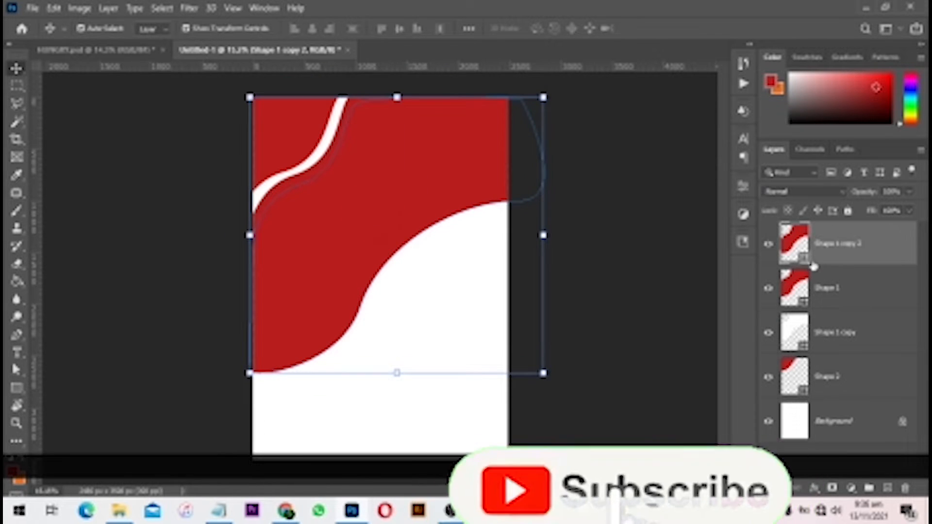
# Recolour the new duplicate light grey and place its layer beneath the red Shape 1 layer.
pyautogui.doubleClick(801, 245)
pyautogui.click(577, 273)
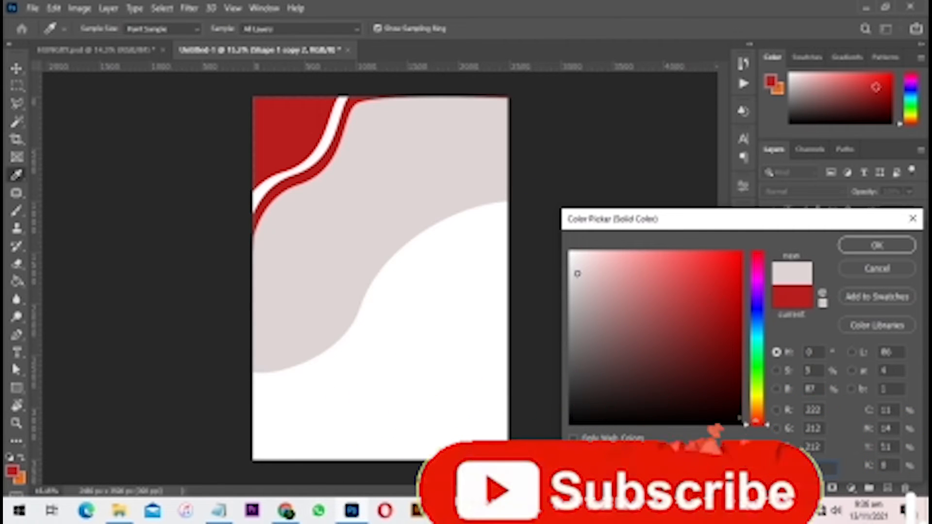
pyautogui.moveTo(577, 274); pyautogui.dragTo(554, 276)
pyautogui.click(877, 245)
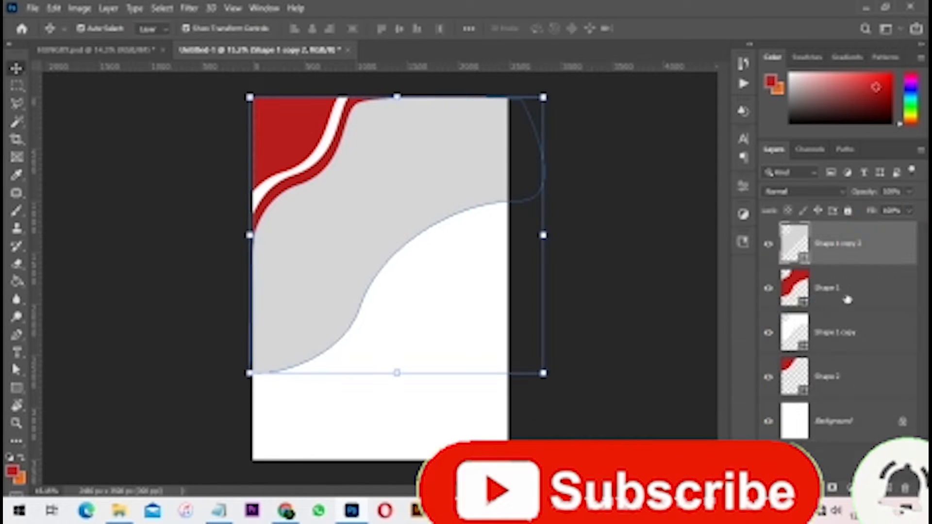
pyautogui.moveTo(857, 262); pyautogui.dragTo(859, 297)
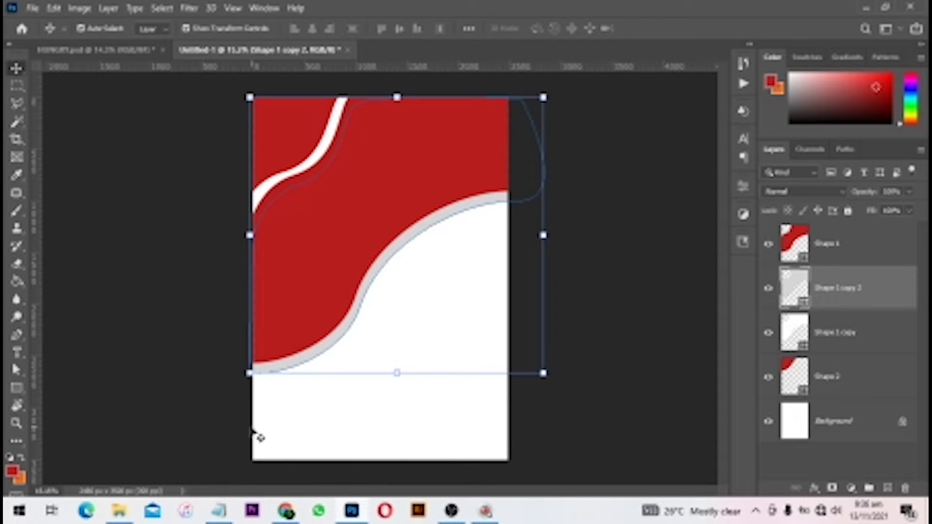
# On a new layer, draw a closed Pen tool path around the page's lower part, with its upper edge curving inside the red band.
pyautogui.click(17, 334)
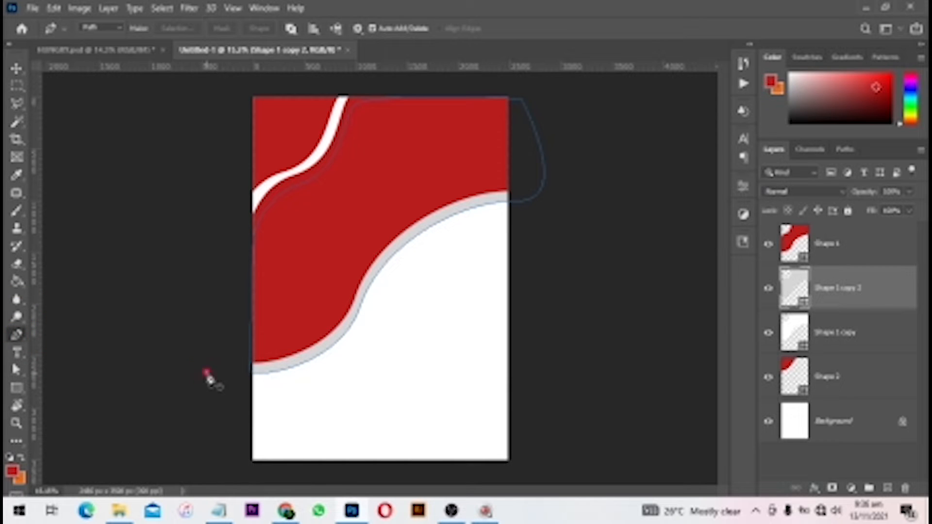
pyautogui.hotkey('ctrl', 'z')
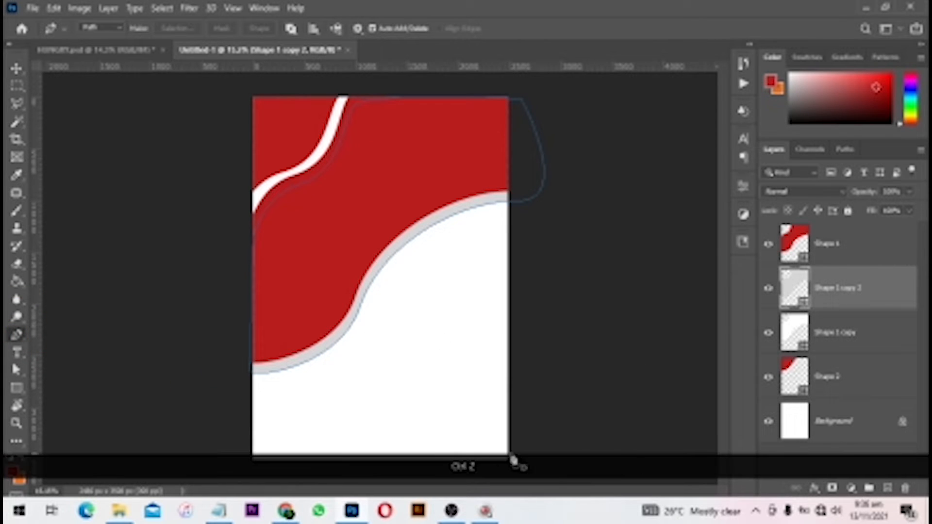
pyautogui.click(887, 488)
pyautogui.moveTo(220, 359); pyautogui.dragTo(243, 351)
pyautogui.moveTo(314, 316); pyautogui.dragTo(399, 214)
pyautogui.click(458, 186)
pyautogui.click(515, 179)
pyautogui.moveTo(557, 330); pyautogui.dragTo(575, 361)
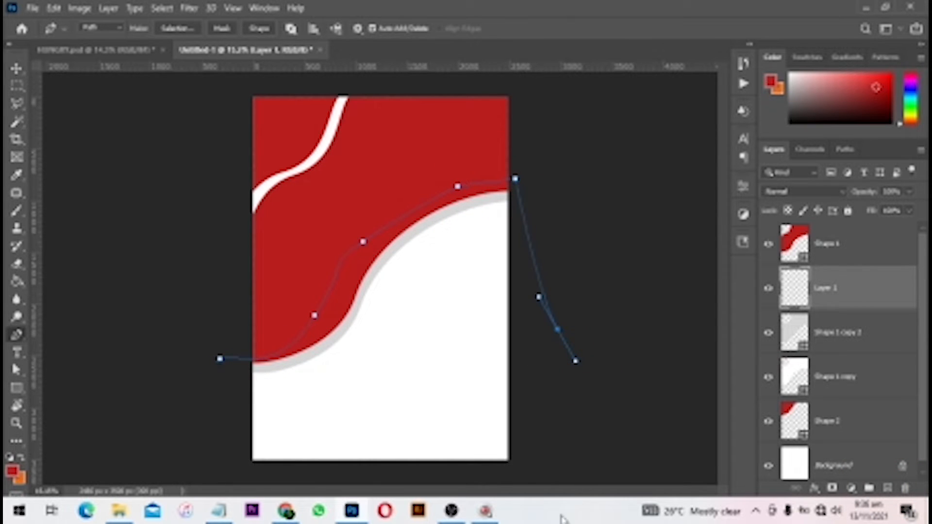
pyautogui.click(512, 477)
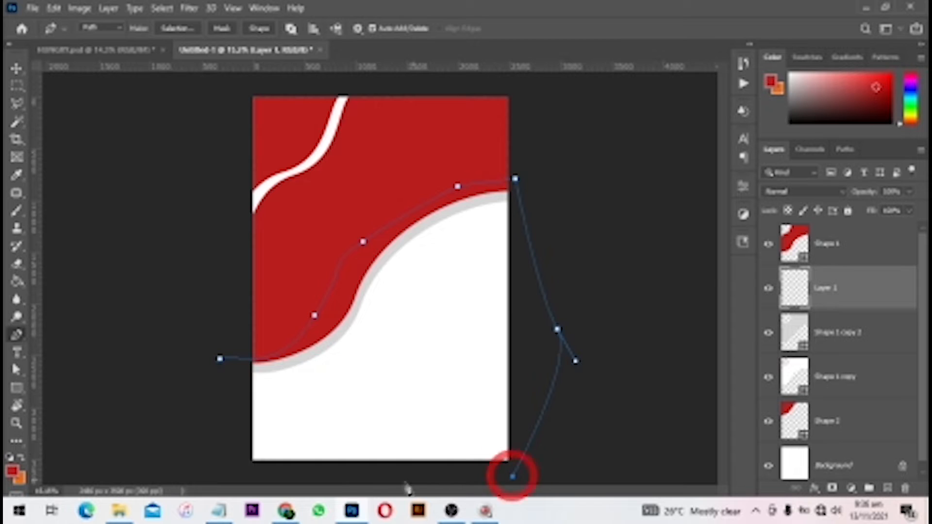
pyautogui.click(261, 475)
pyautogui.click(230, 474)
pyautogui.click(221, 431)
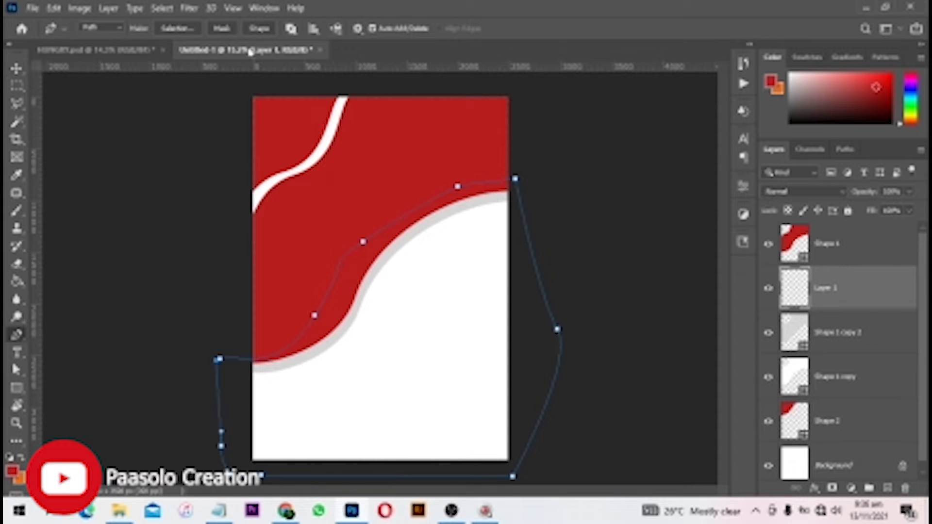
# Convert the lower path into a filled shape and recolour it with the orange background colour.
pyautogui.click(260, 29)
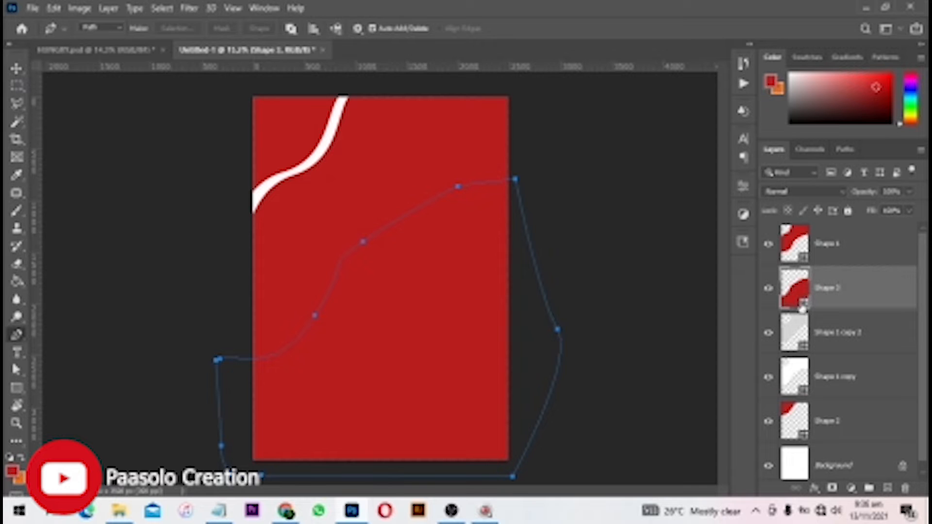
pyautogui.doubleClick(803, 305)
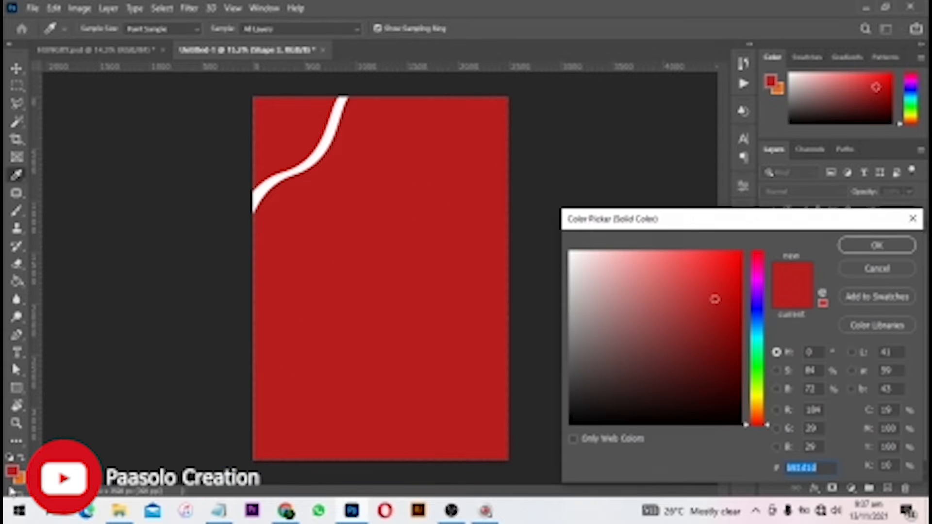
pyautogui.click(19, 478)
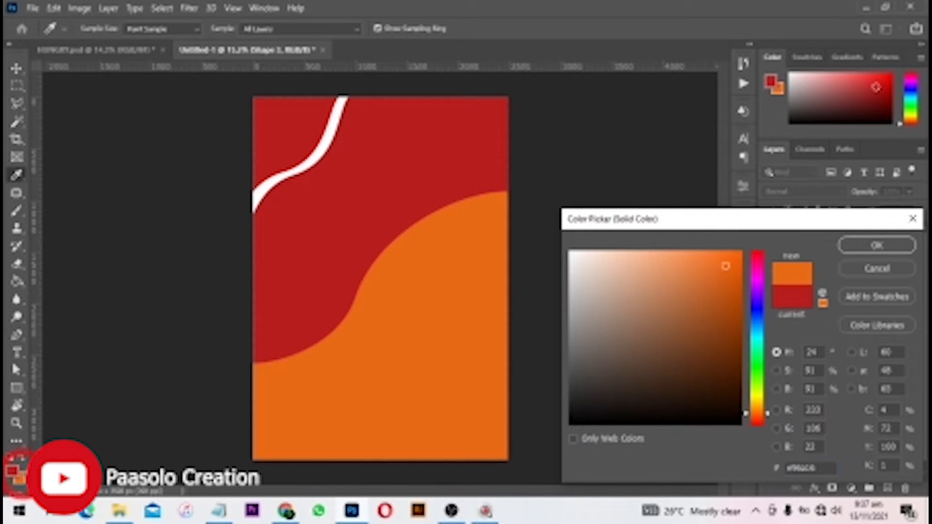
pyautogui.click(903, 246)
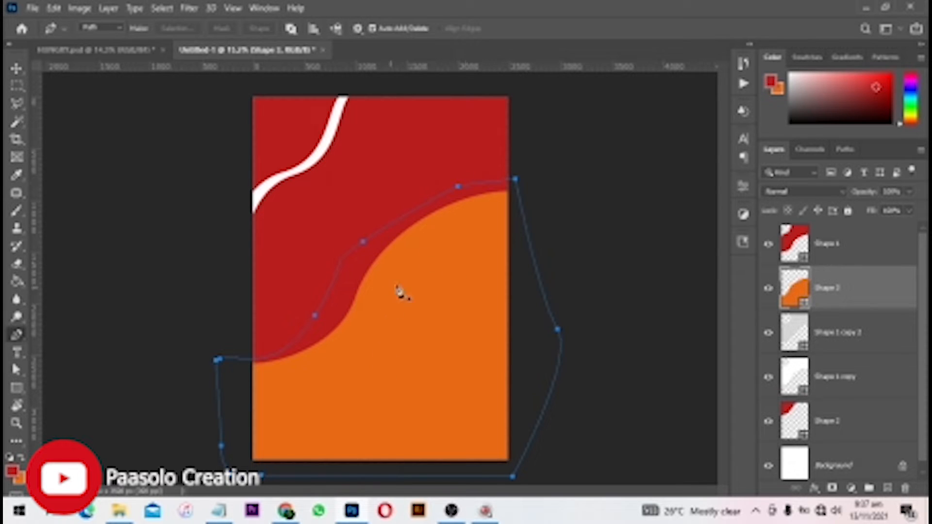
# Place the Shape 1 copy 2 layer directly above the orange shape and recolour it white (#ffffff).
pyautogui.click(829, 334)
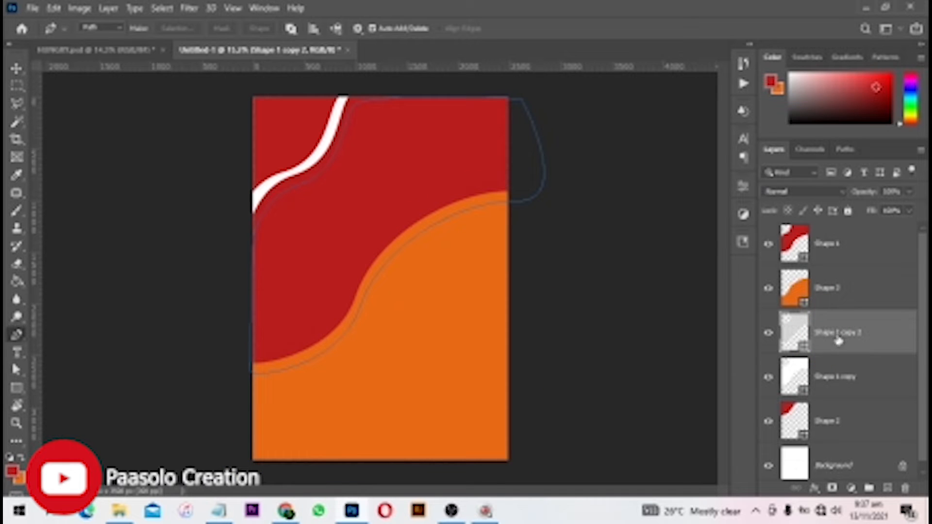
pyautogui.moveTo(838, 341)
pyautogui.mouseDown()
pyautogui.moveTo(821, 297)
pyautogui.moveTo(825, 266)
pyautogui.mouseUp()
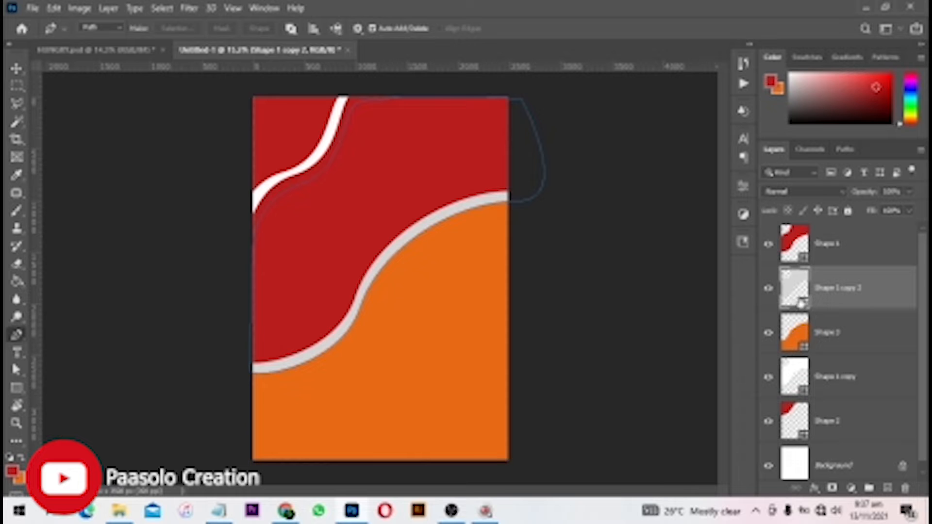
pyautogui.doubleClick(802, 302)
pyautogui.click(572, 253)
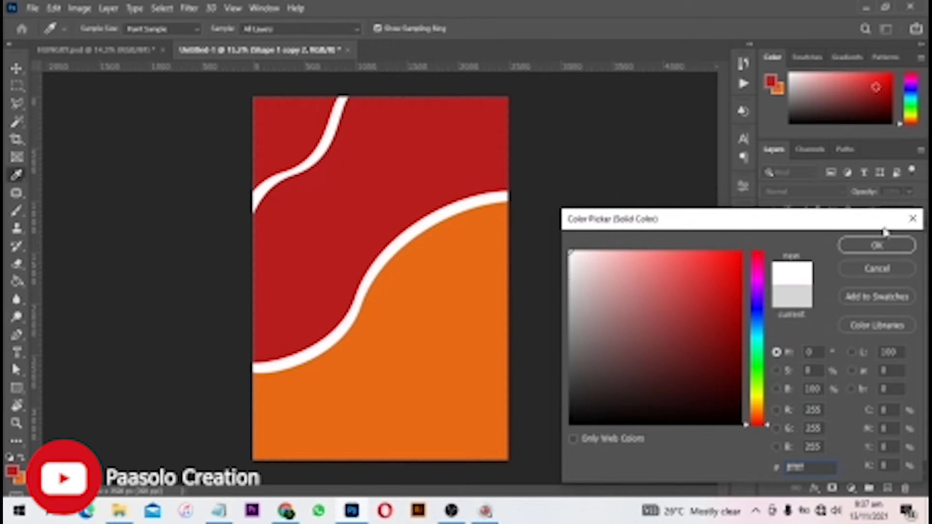
pyautogui.click(887, 251)
pyautogui.press('p')
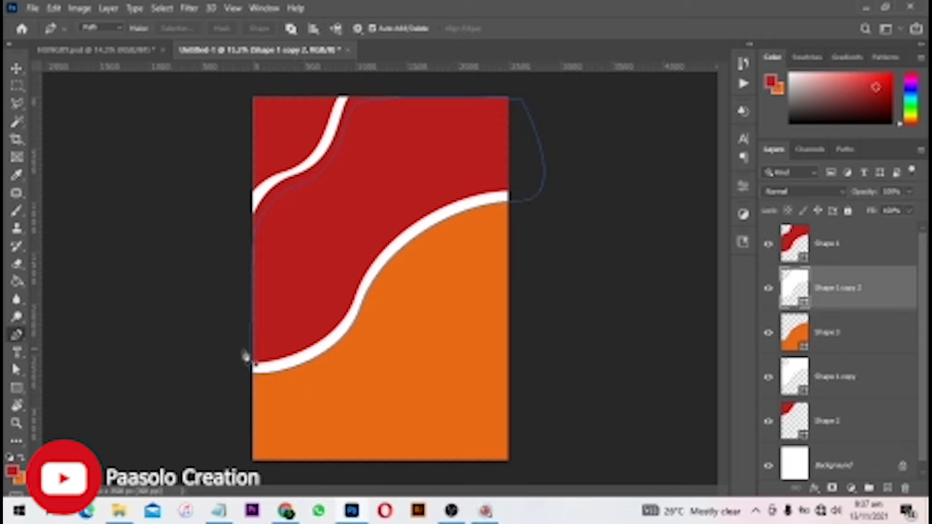
pyautogui.press('v')
pyautogui.click(610, 228)
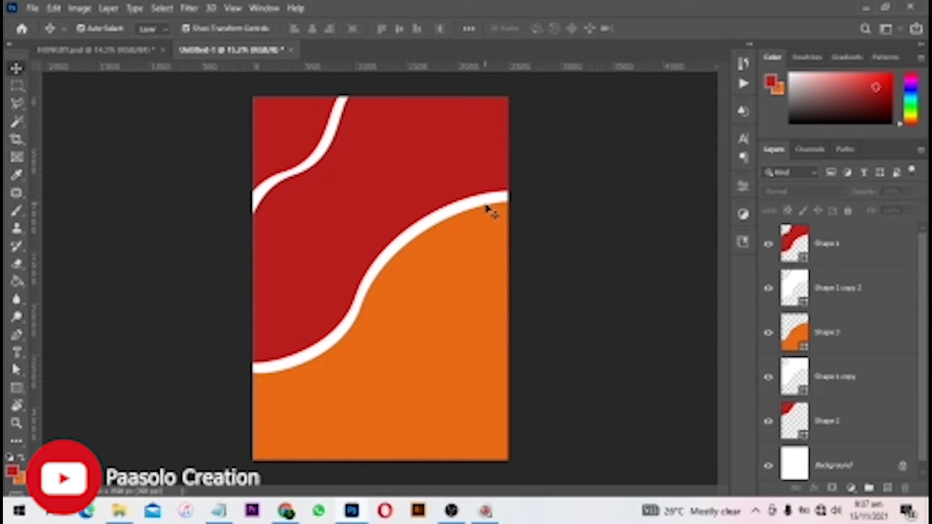
# Group all five shape layers, leaving out the Background layer, and rename the group BG.
pyautogui.scroll(-2, 491, 208)
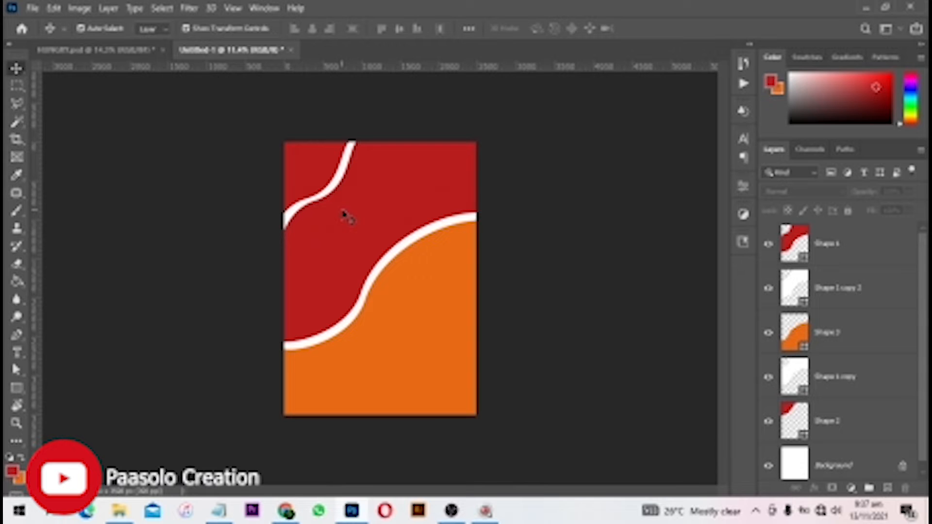
pyautogui.scroll(1, 346, 221)
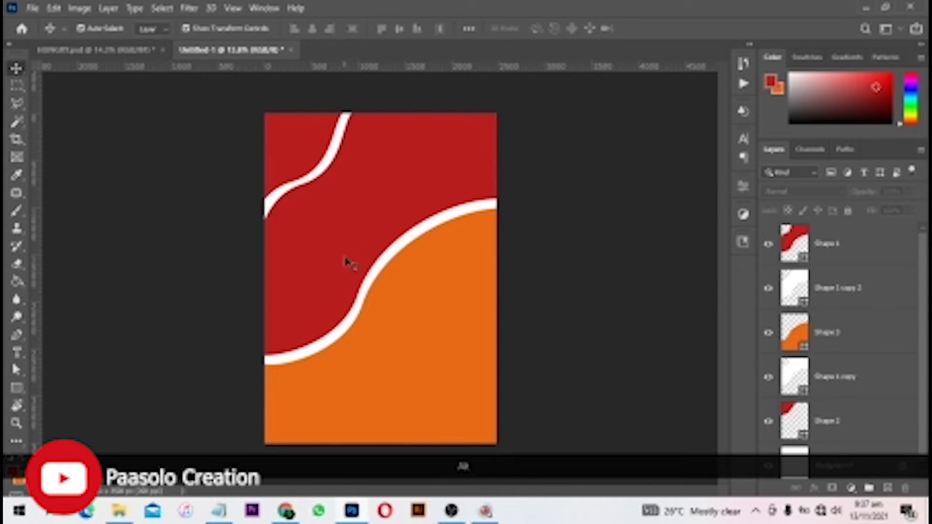
pyautogui.moveTo(568, 416); pyautogui.dragTo(229, 83)
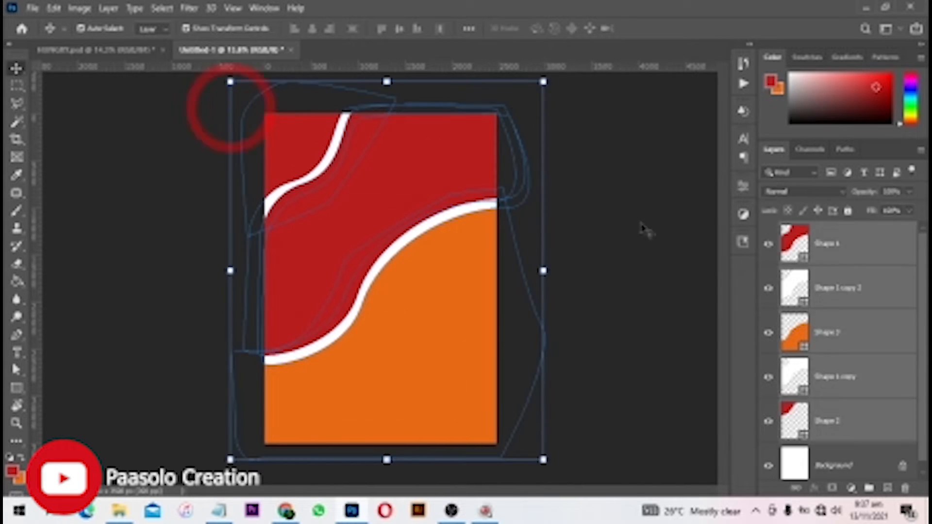
pyautogui.hotkey('ctrl', 'g')
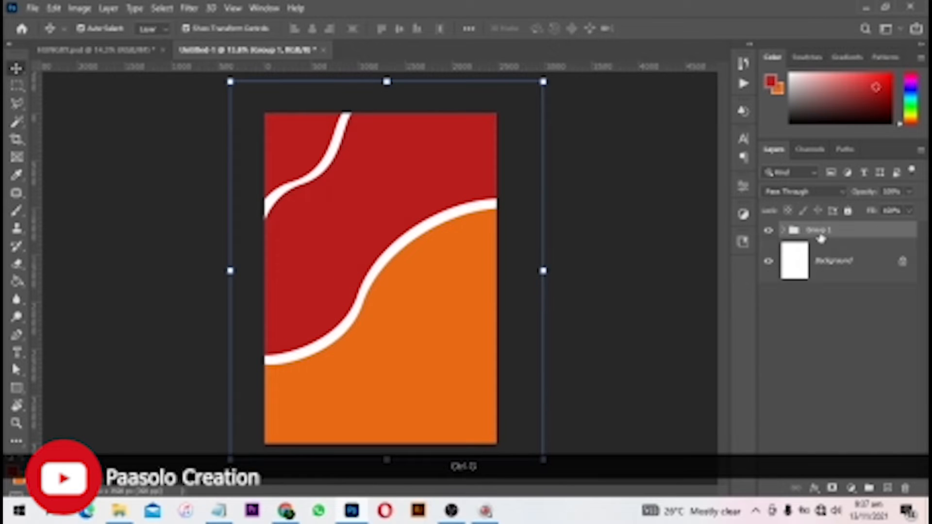
pyautogui.doubleClick(819, 230)
pyautogui.write('BG')
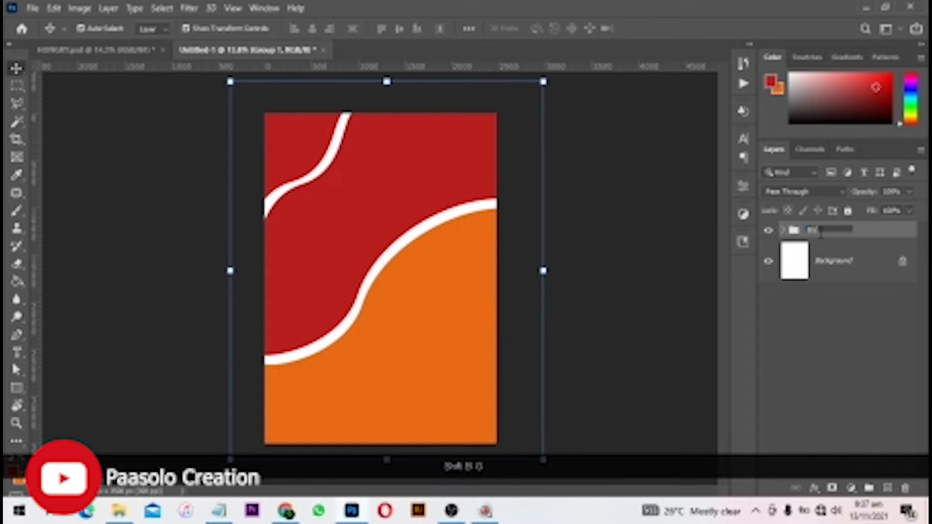
pyautogui.press('Return')
pyautogui.click(598, 225)
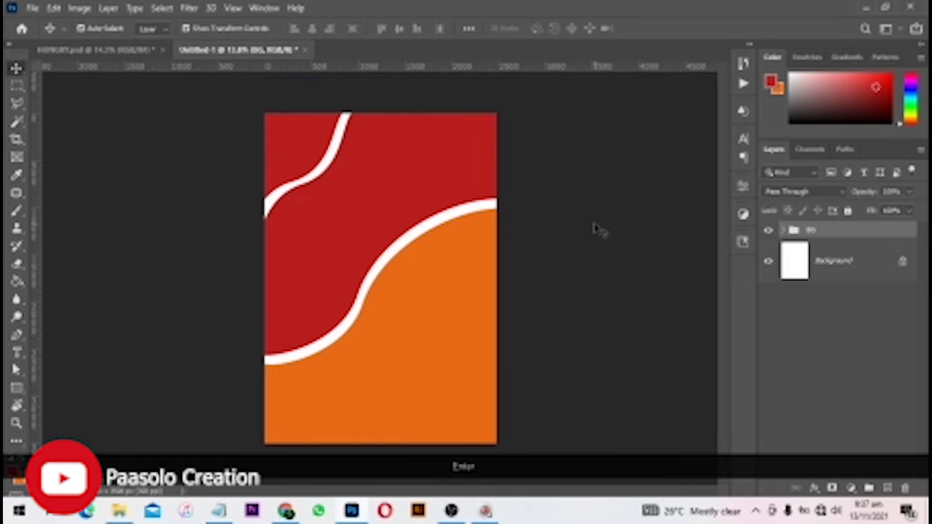
# Lock the BG group completely and test the lock by trying to move the artwork on the canvas.
pyautogui.scroll(-2, 476, 226)
pyautogui.scroll(2, 476, 227)
pyautogui.click(867, 243)
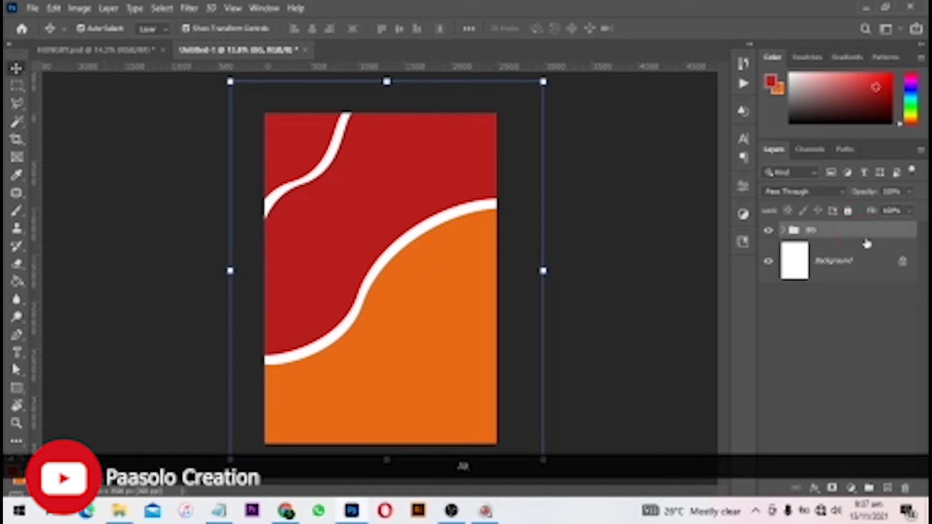
pyautogui.click(847, 211)
pyautogui.moveTo(427, 227); pyautogui.dragTo(373, 226)
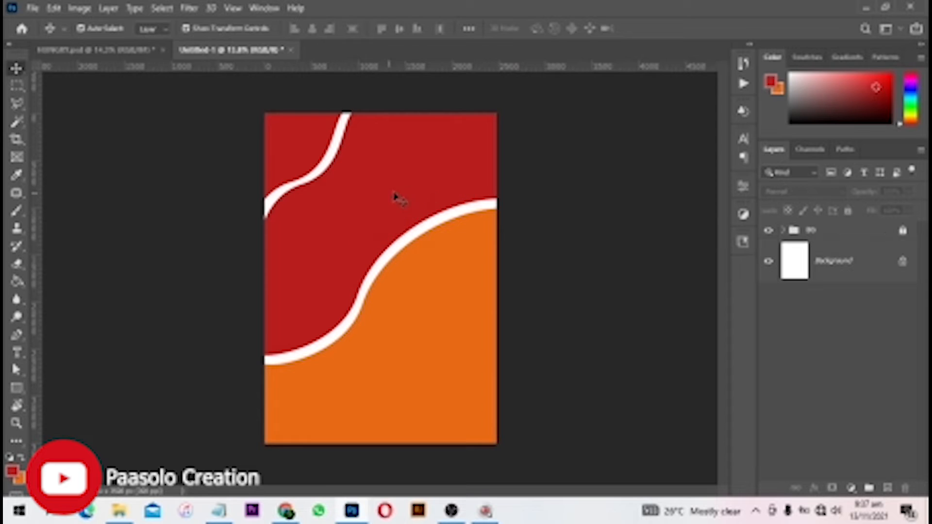
pyautogui.click(845, 230)
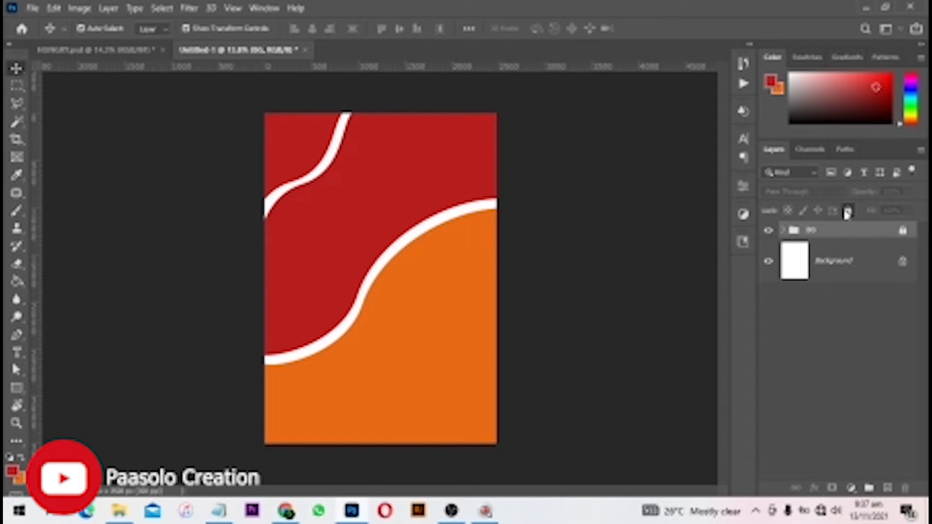
# Unlock the BG group, select the Shape 2 layer inside it, and place the rice dish photo from the desktop directly above it.
pyautogui.click(847, 212)
pyautogui.click(319, 144)
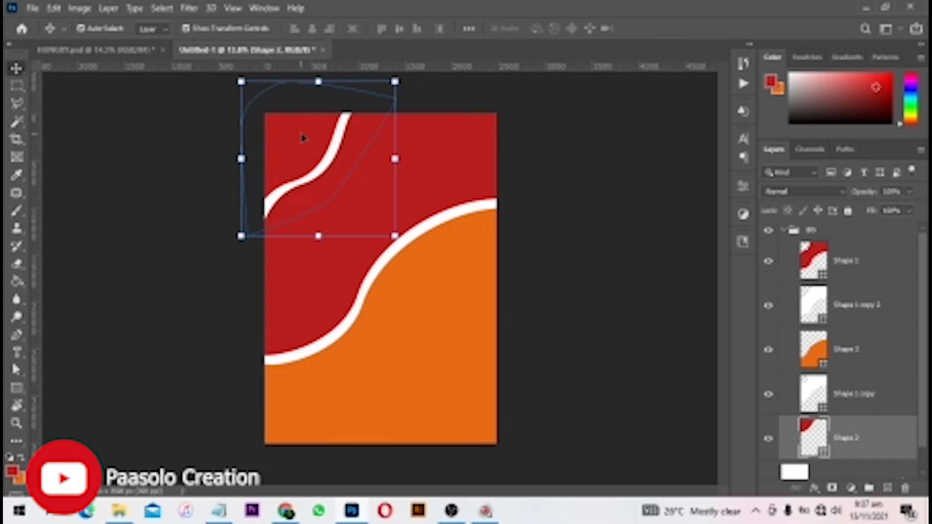
pyautogui.click(869, 8)
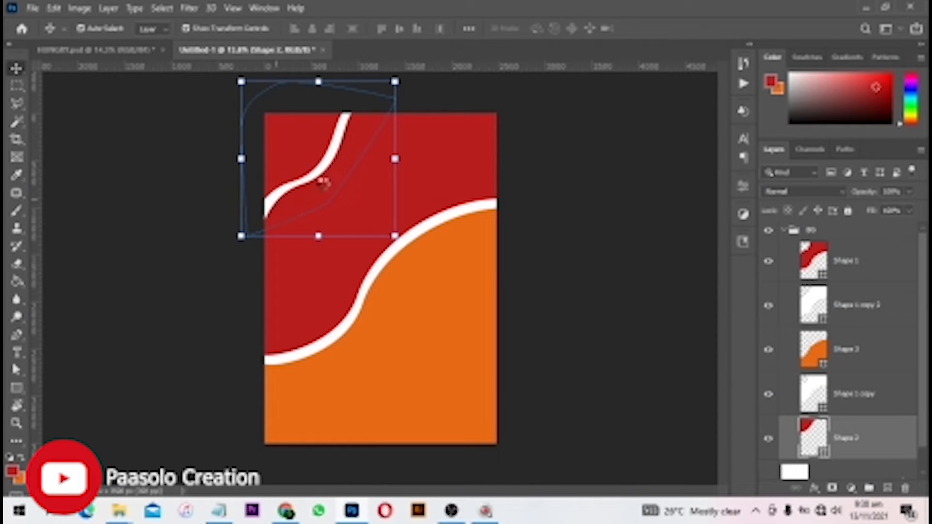
pyautogui.moveTo(325, 183); pyautogui.dragTo(344, 175)
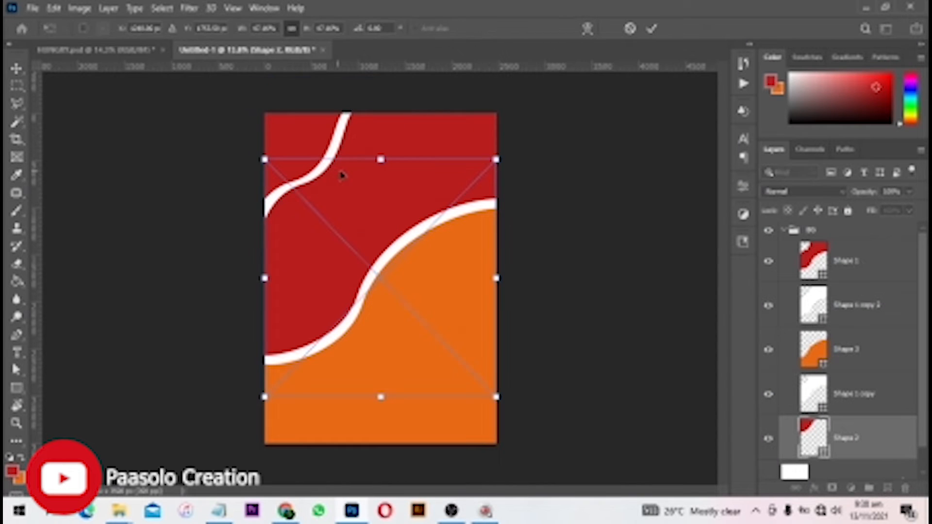
pyautogui.press('Return')
# Scale the rice dish photo down and position it over the curved corner shape at the page's upper left.
pyautogui.moveTo(328, 257); pyautogui.dragTo(295, 150)
pyautogui.moveTo(460, 289); pyautogui.dragTo(383, 226)
pyautogui.moveTo(335, 186)
pyautogui.mouseDown()
pyautogui.moveTo(277, 155)
pyautogui.moveTo(344, 196)
pyautogui.mouseUp()
pyautogui.moveTo(314, 157); pyautogui.dragTo(325, 171)
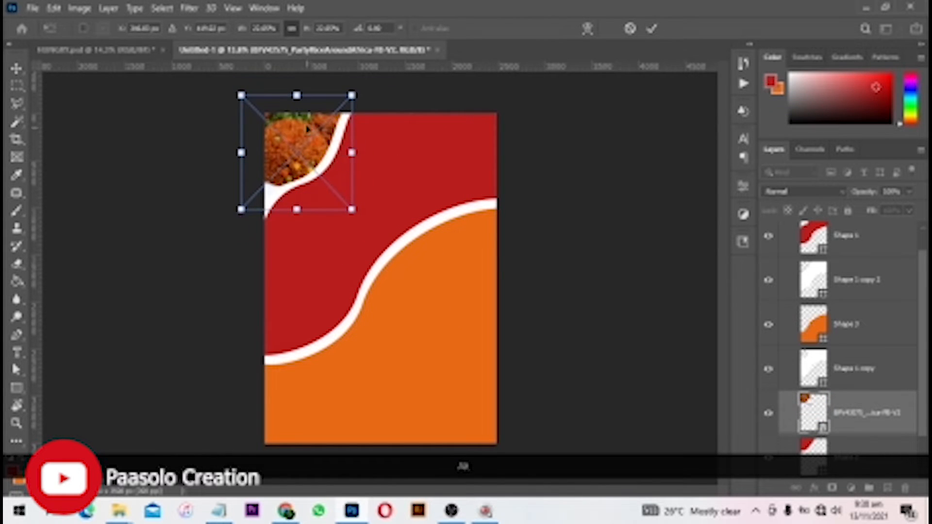
pyautogui.moveTo(309, 122); pyautogui.dragTo(326, 129)
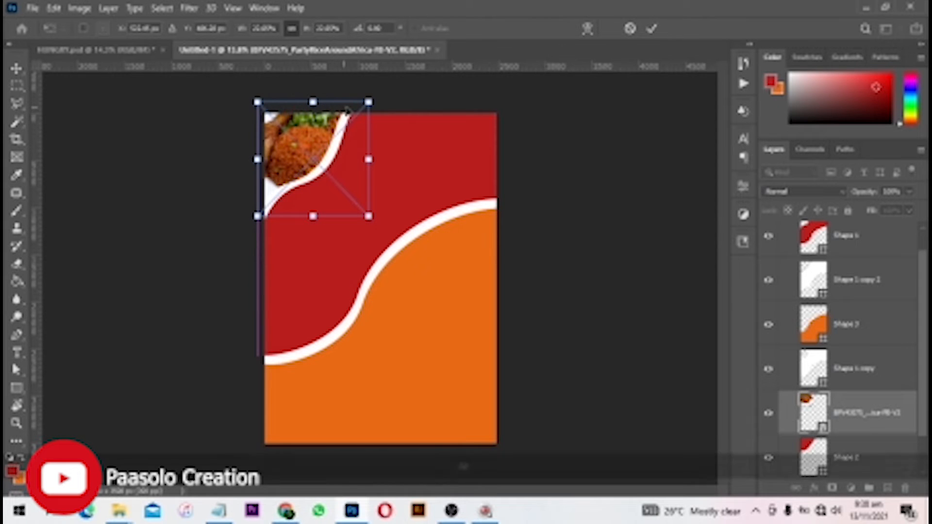
pyautogui.press('Return')
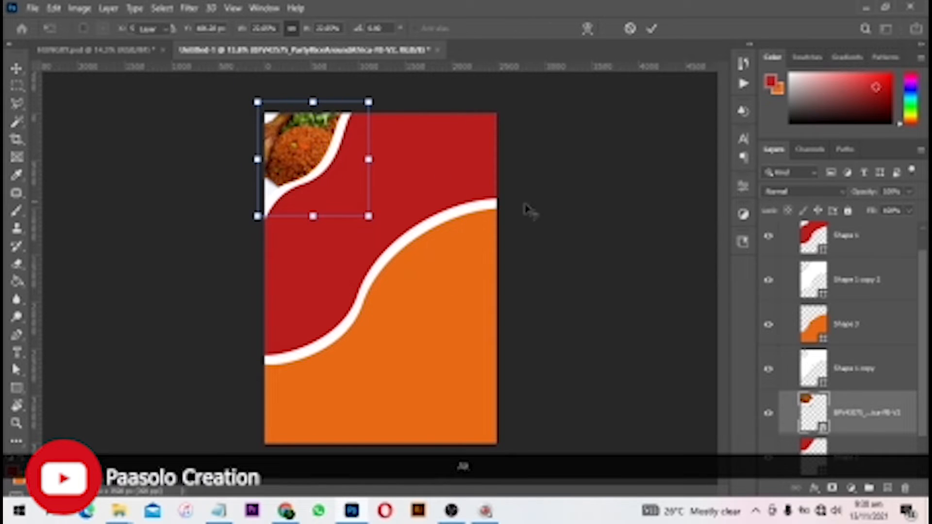
# Clip the rice dish photo to the Shape 2 layer with a clipping mask and check its placement in the corner.
pyautogui.rightClick(874, 415)
pyautogui.click(757, 320)
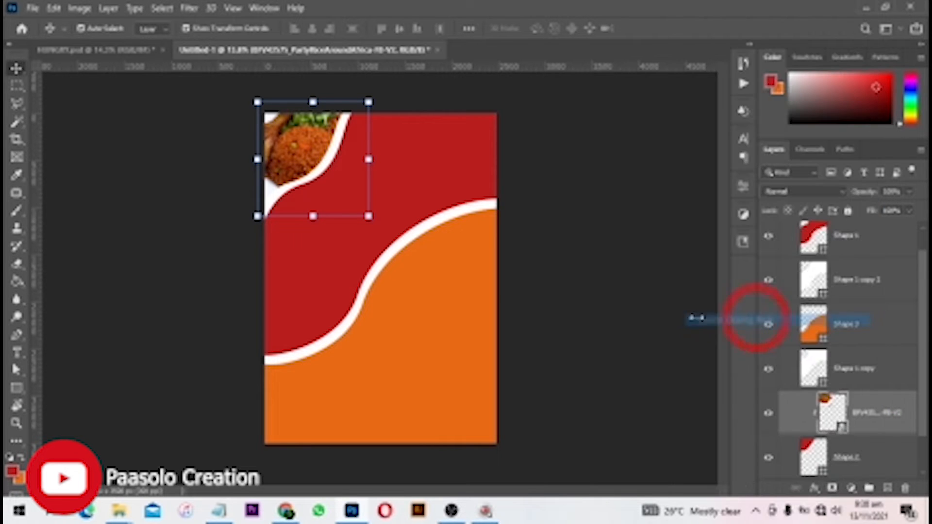
pyautogui.moveTo(273, 145); pyautogui.dragTo(278, 145)
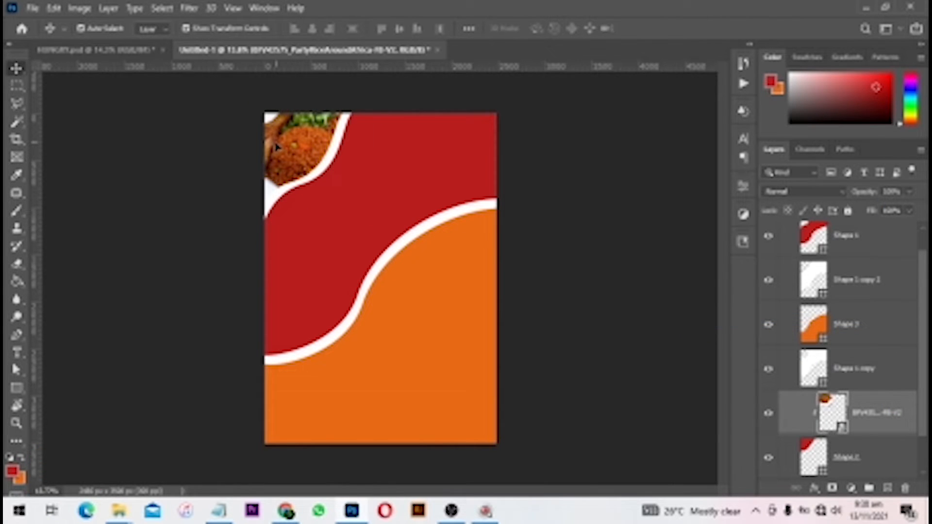
pyautogui.moveTo(277, 145); pyautogui.dragTo(278, 144)
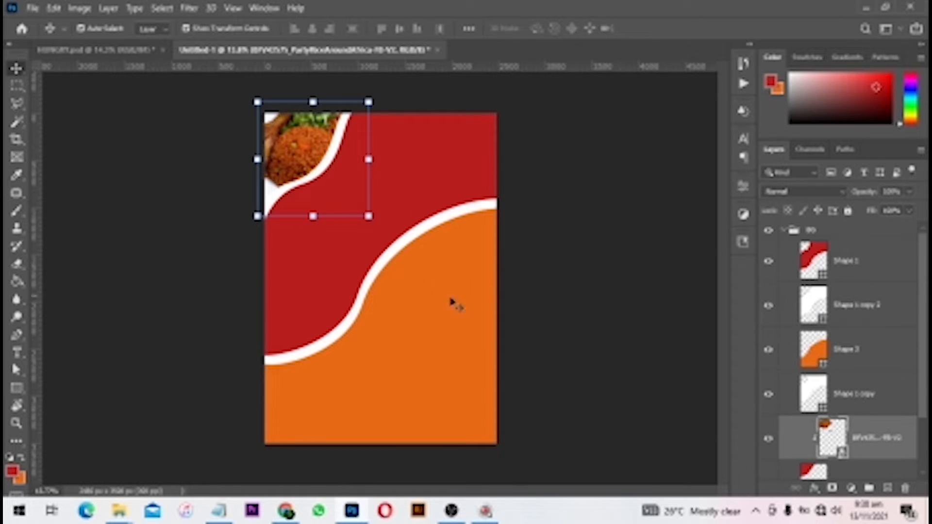
# Collapse the BG group, give it a red colour label, and lock it completely.
pyautogui.moveTo(543, 336); pyautogui.dragTo(161, 51)
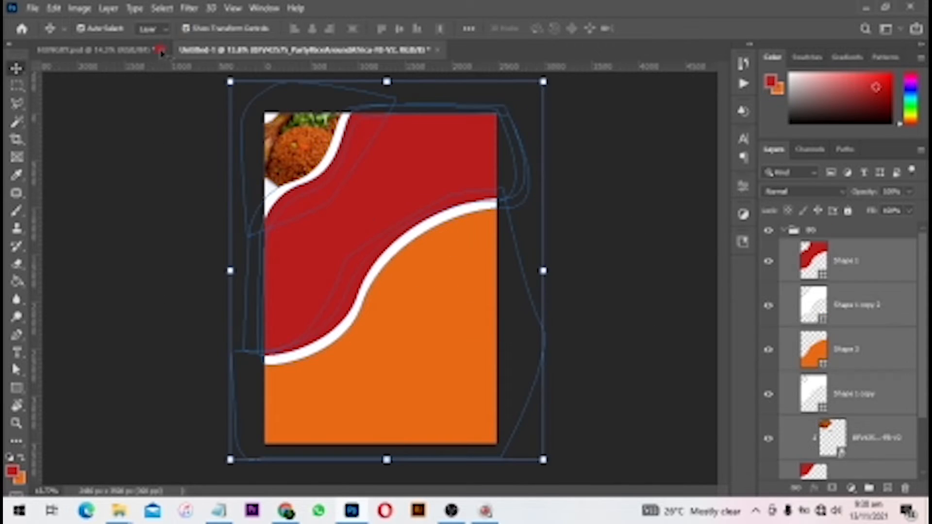
pyautogui.click(788, 234)
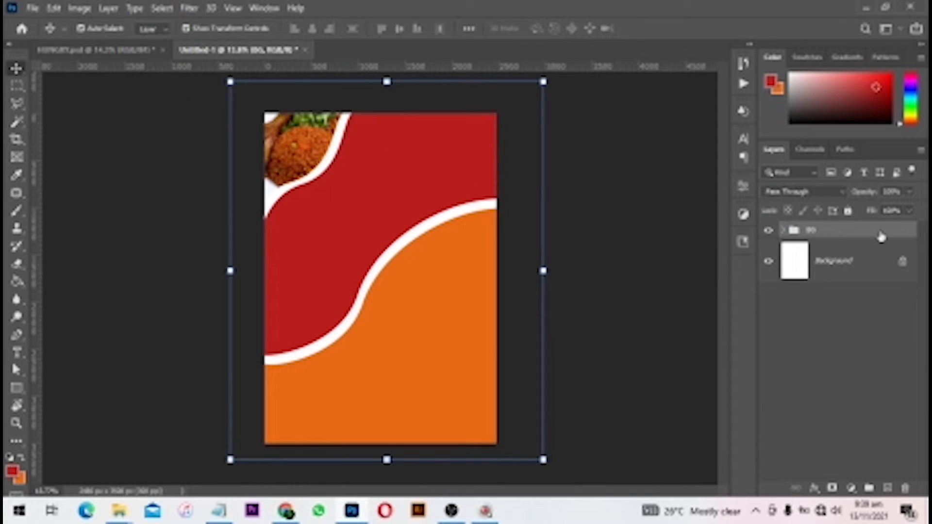
pyautogui.rightClick(844, 235)
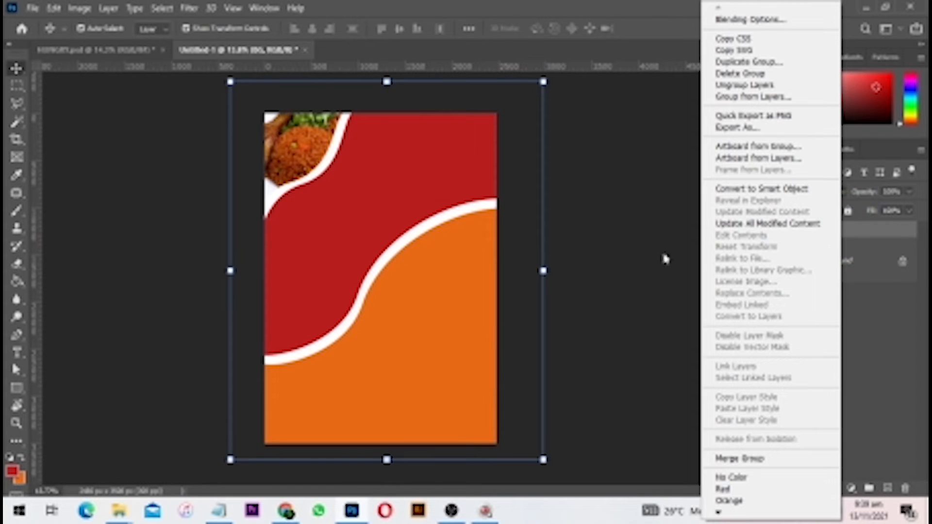
pyautogui.click(750, 494)
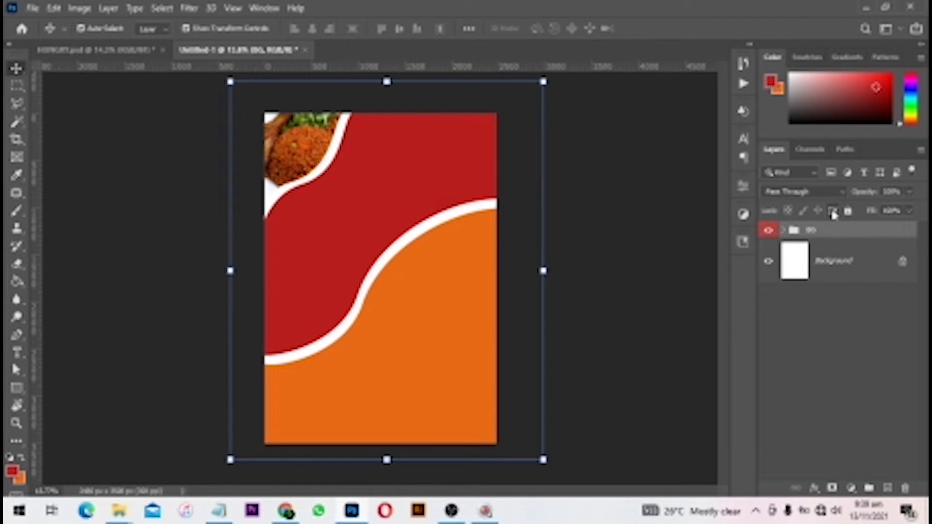
pyautogui.click(847, 211)
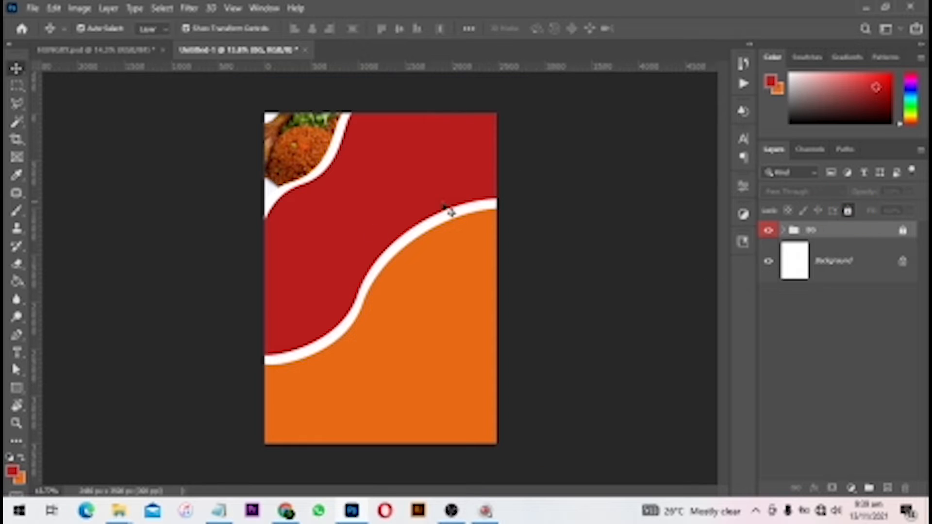
# Draw a circle about 1130 px in diameter near the page's upper middle with the Ellipse tool.
pyautogui.click(15, 389)
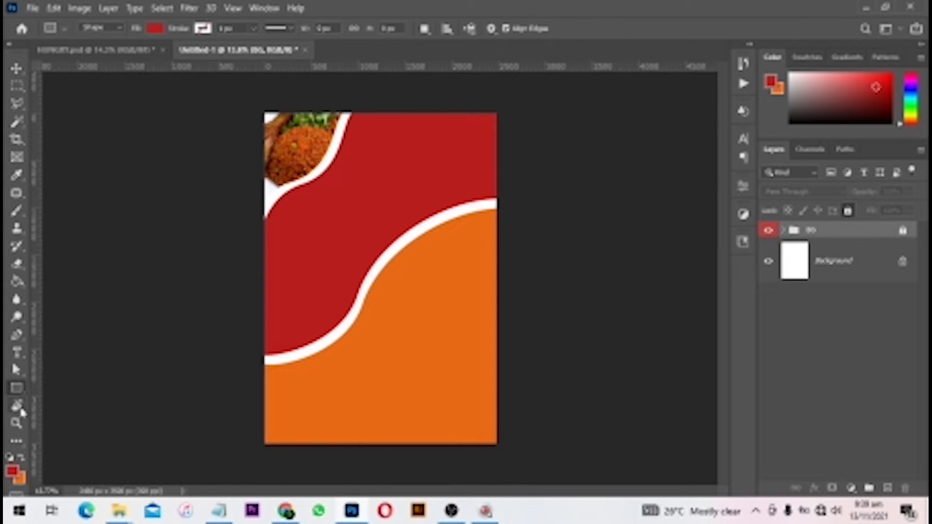
pyautogui.rightClick(16, 389)
pyautogui.click(82, 416)
pyautogui.moveTo(338, 184); pyautogui.dragTo(437, 294)
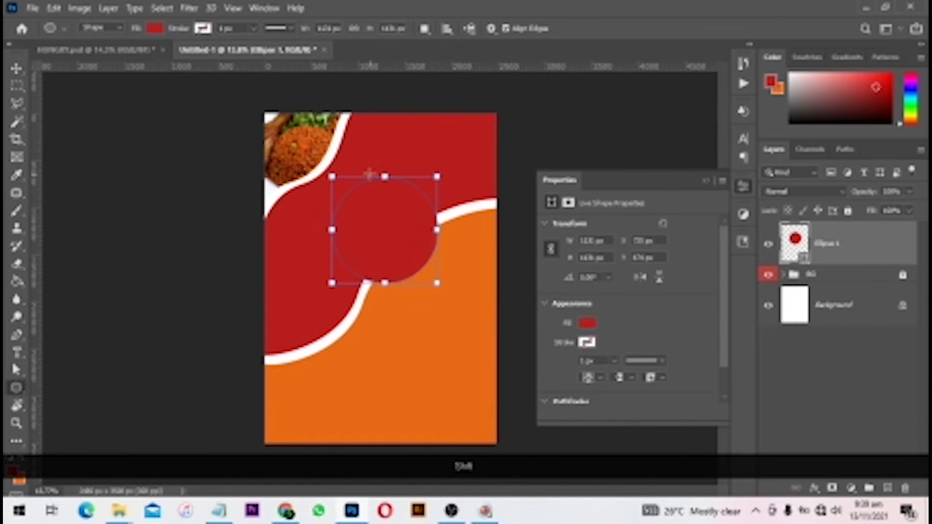
# Fill the circle with the recently used dark green and move it slightly up the page.
pyautogui.click(587, 323)
pyautogui.click(578, 335)
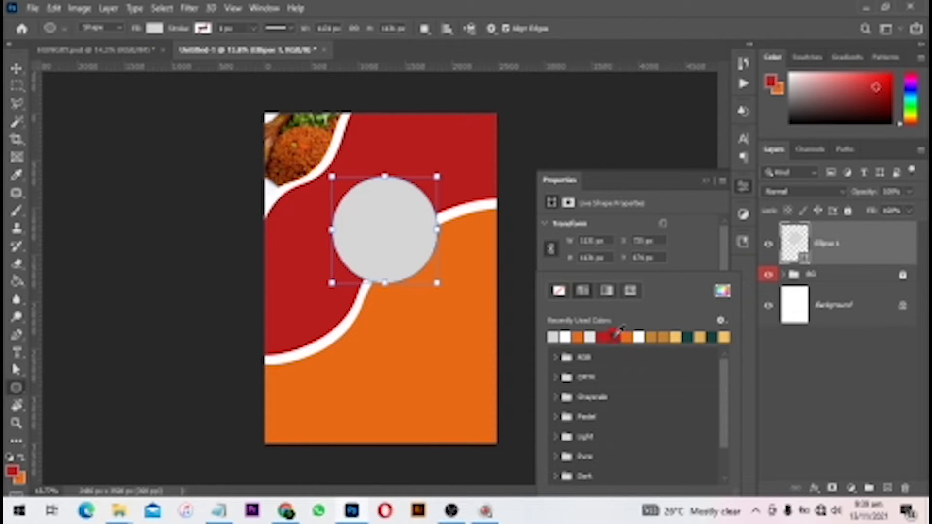
pyautogui.click(615, 335)
pyautogui.click(460, 264)
pyautogui.press('v')
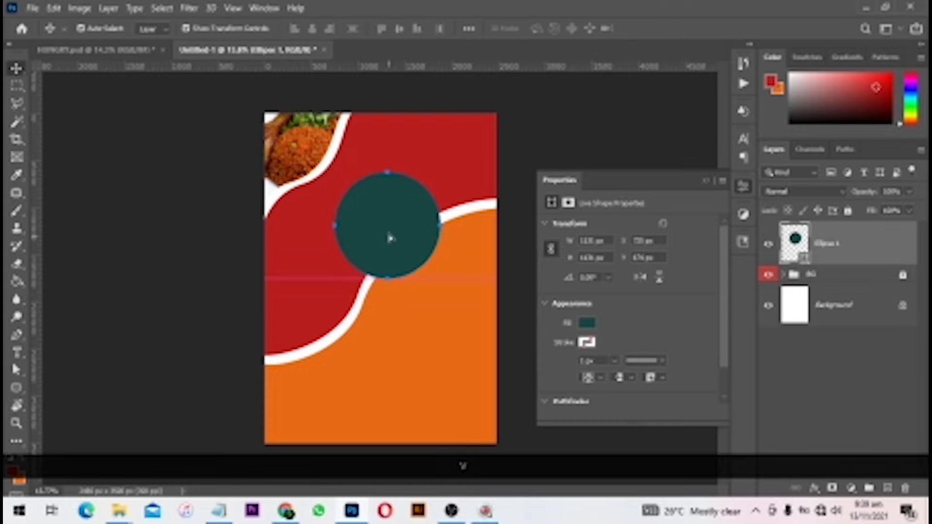
pyautogui.moveTo(389, 247); pyautogui.dragTo(390, 233)
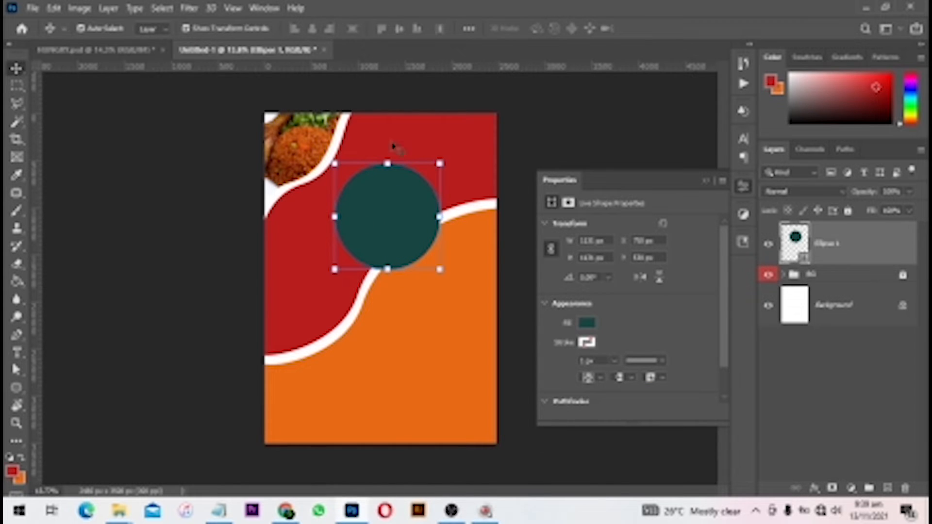
# Warp the green circle into a rounded triangle with a raised top and widened lower corners, accepting conversion to a regular path.
pyautogui.hotkey('ctrl', 't')
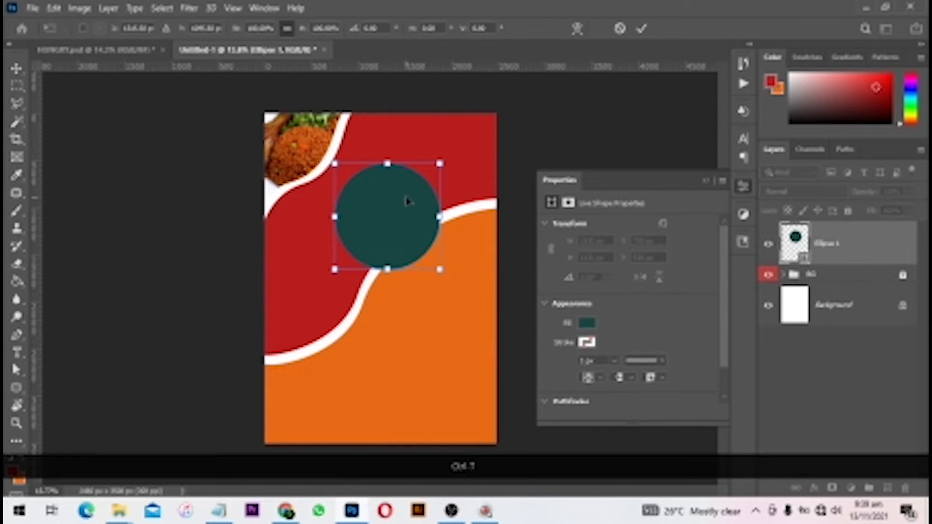
pyautogui.moveTo(405, 199); pyautogui.dragTo(402, 194)
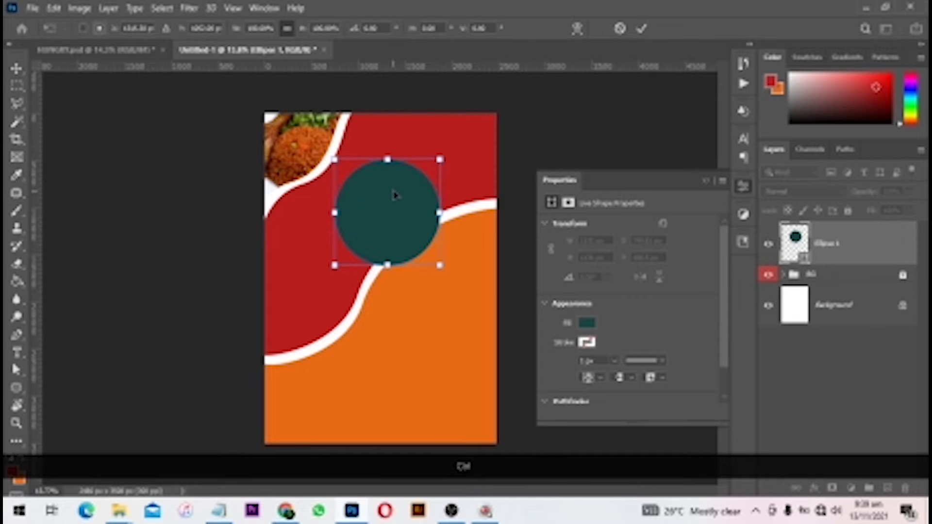
pyautogui.rightClick(394, 195)
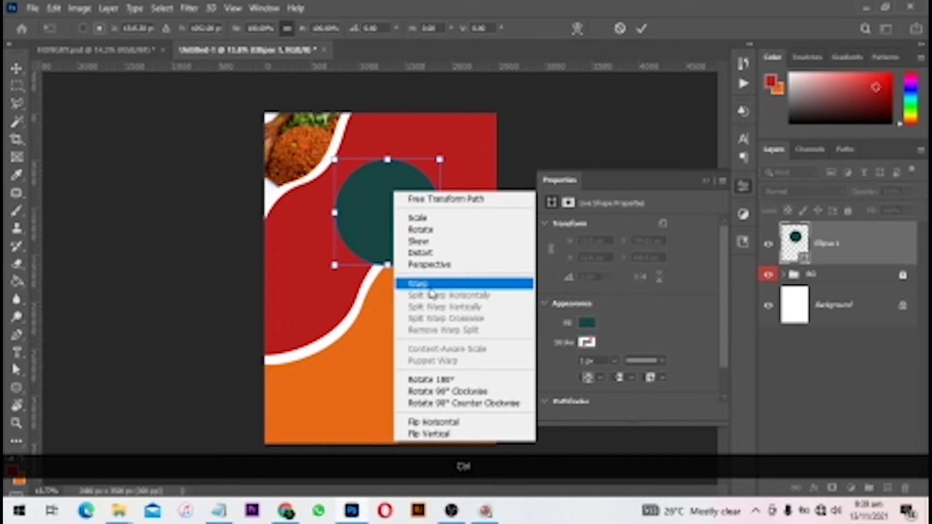
pyautogui.click(429, 285)
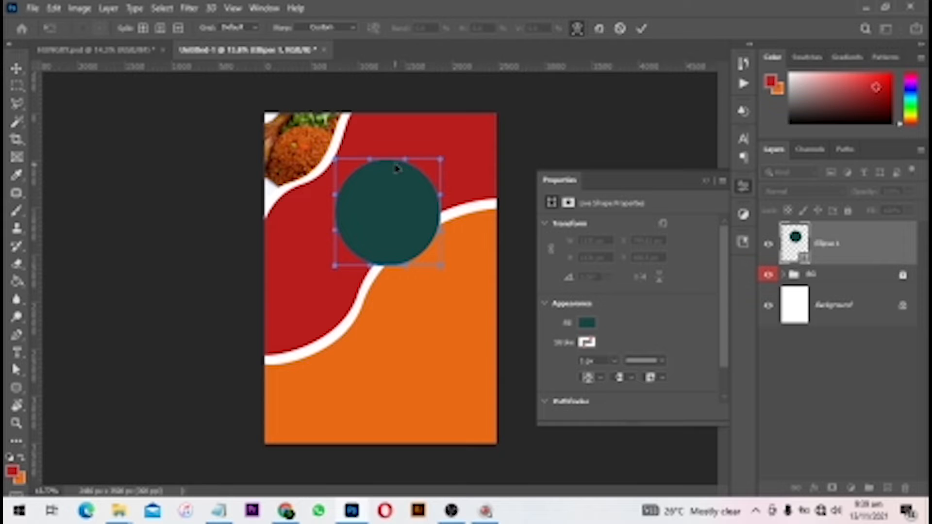
pyautogui.moveTo(395, 166); pyautogui.dragTo(401, 146)
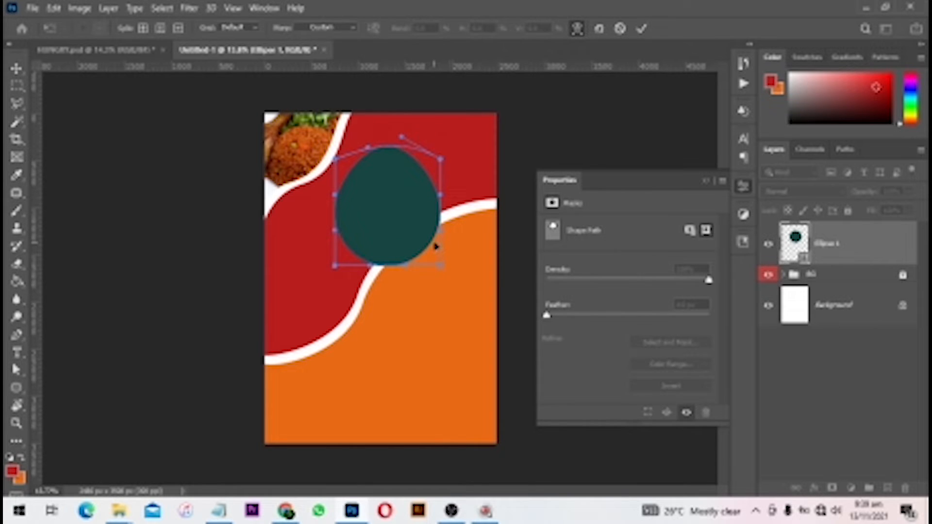
pyautogui.moveTo(442, 249); pyautogui.dragTo(450, 256)
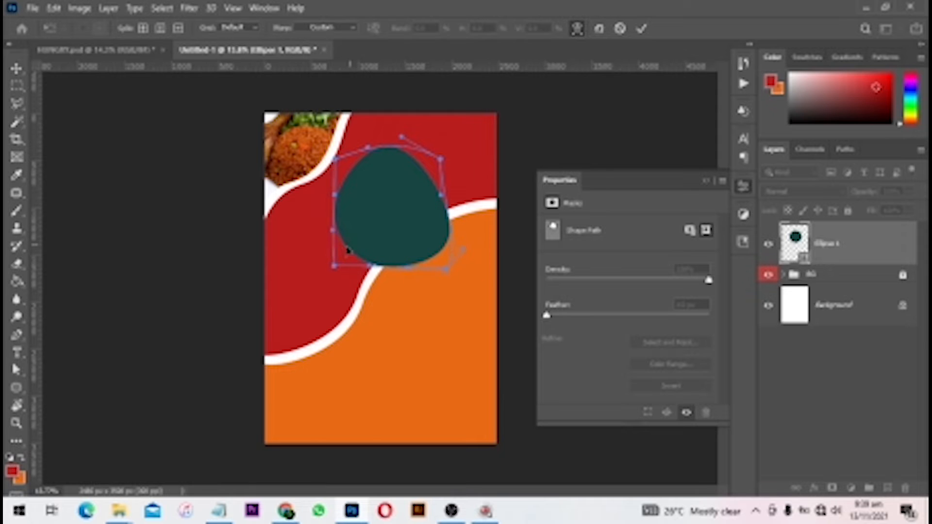
pyautogui.moveTo(348, 250); pyautogui.dragTo(333, 254)
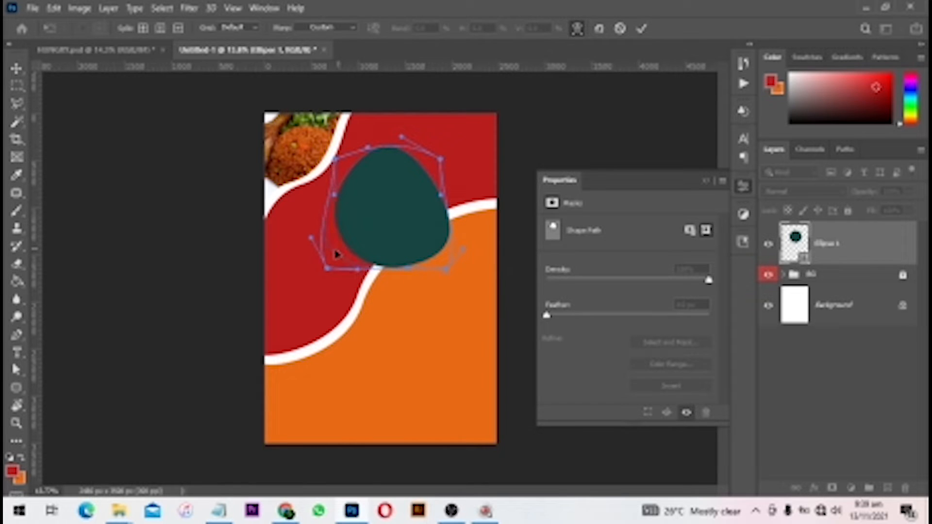
pyautogui.click(644, 30)
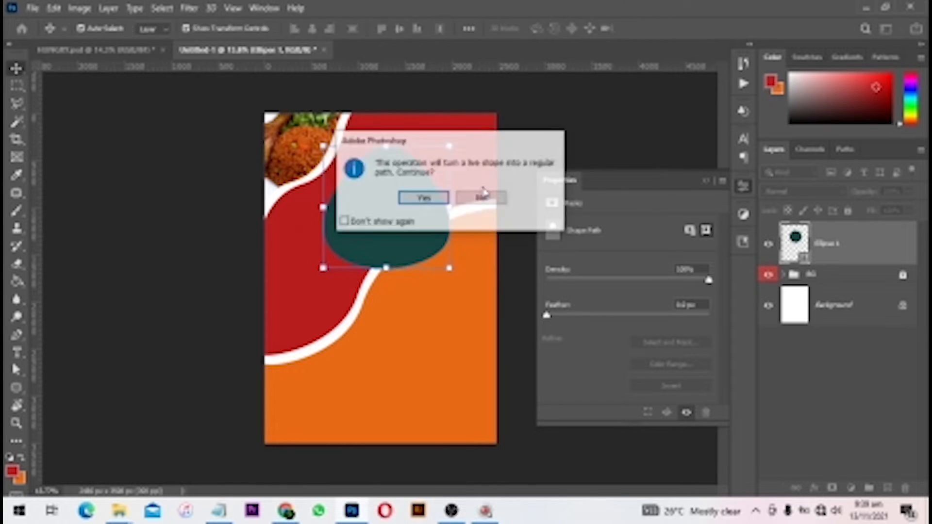
pyautogui.click(436, 199)
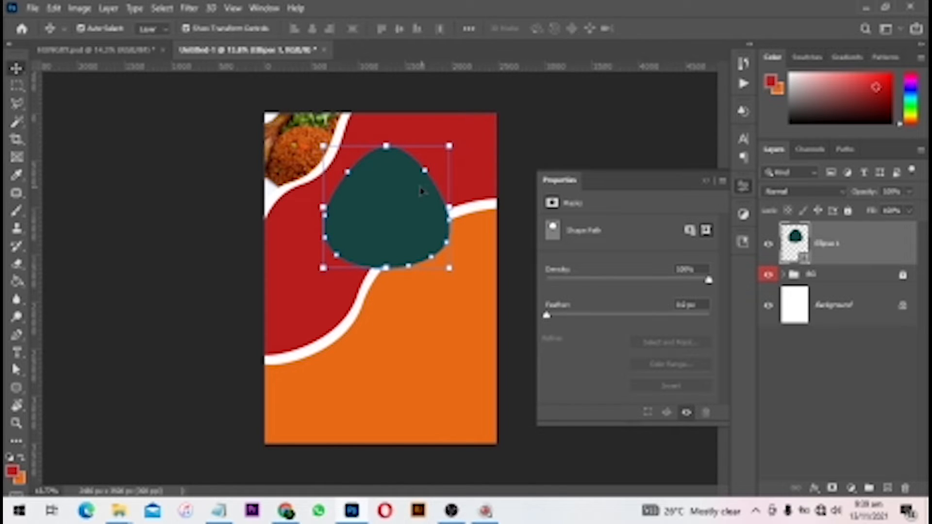
# Move the rounded green shape up into the red area beside the food photo and scale it down proportionally.
pyautogui.moveTo(421, 192); pyautogui.dragTo(423, 170)
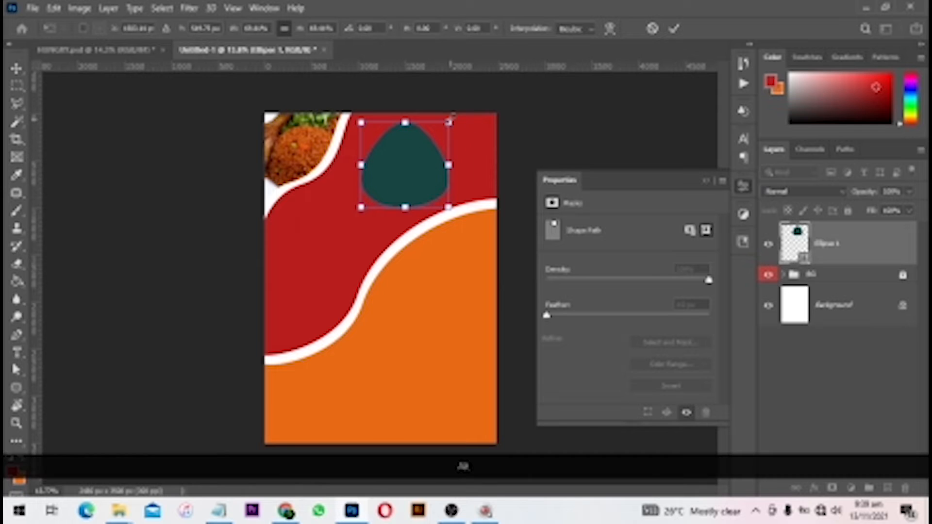
pyautogui.moveTo(449, 122); pyautogui.dragTo(446, 125)
pyautogui.press('Return')
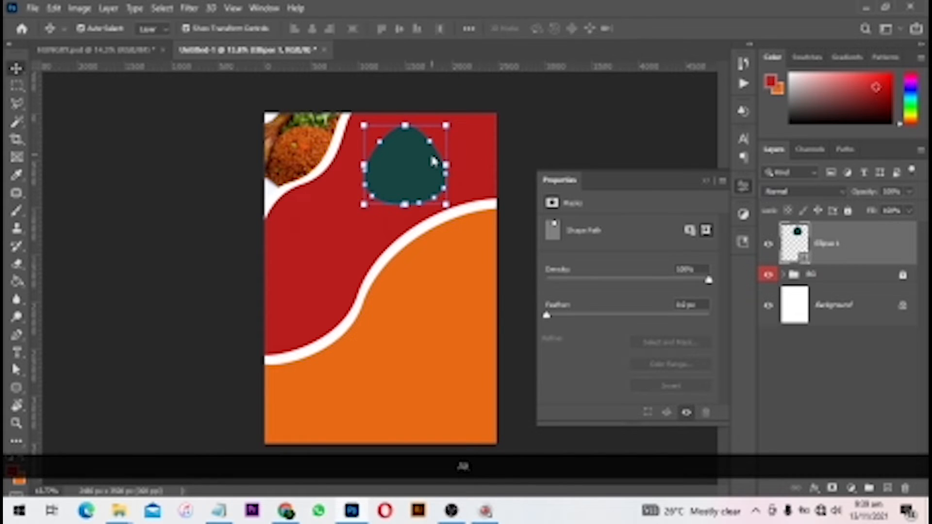
# Duplicate the rounded green shape and rotate the copy about 25° counter-clockwise over the original.
pyautogui.hotkey('ctrl', 'j')
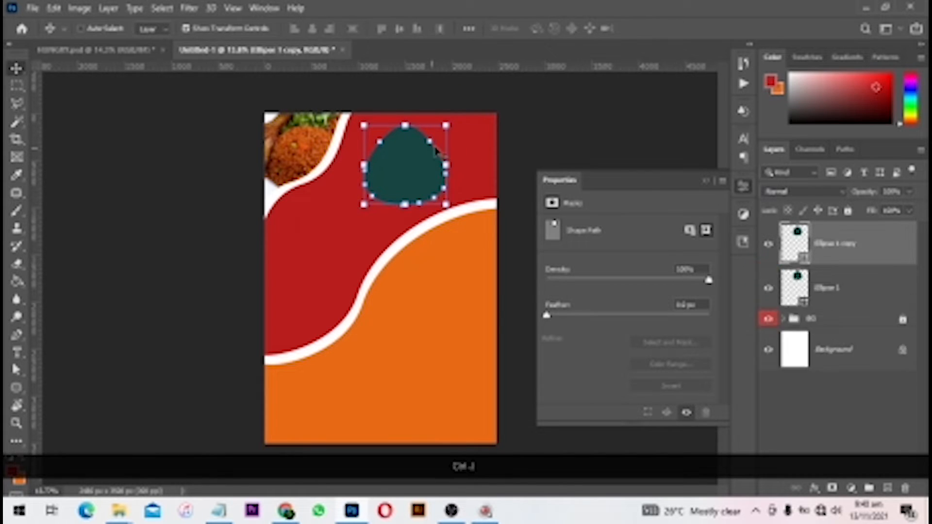
pyautogui.hotkey('ctrl', 't')
pyautogui.moveTo(458, 102); pyautogui.dragTo(438, 91)
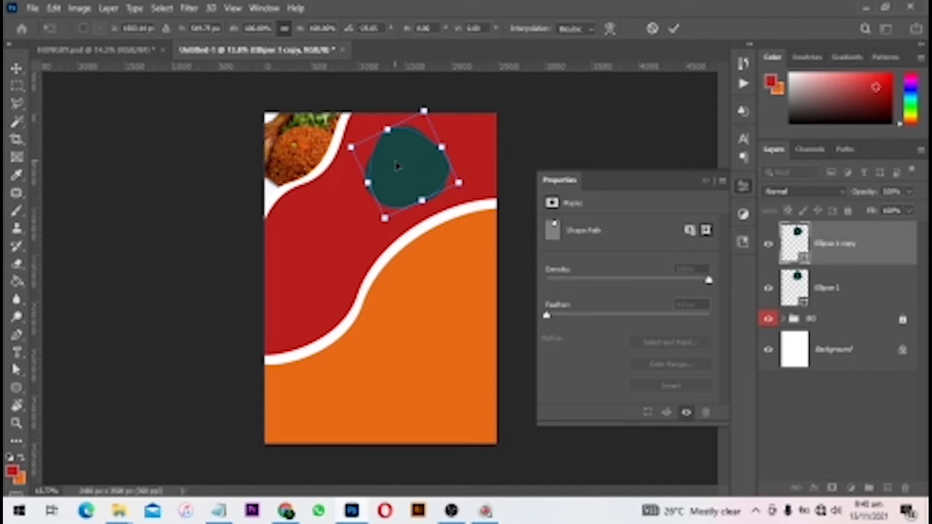
pyautogui.press('Return')
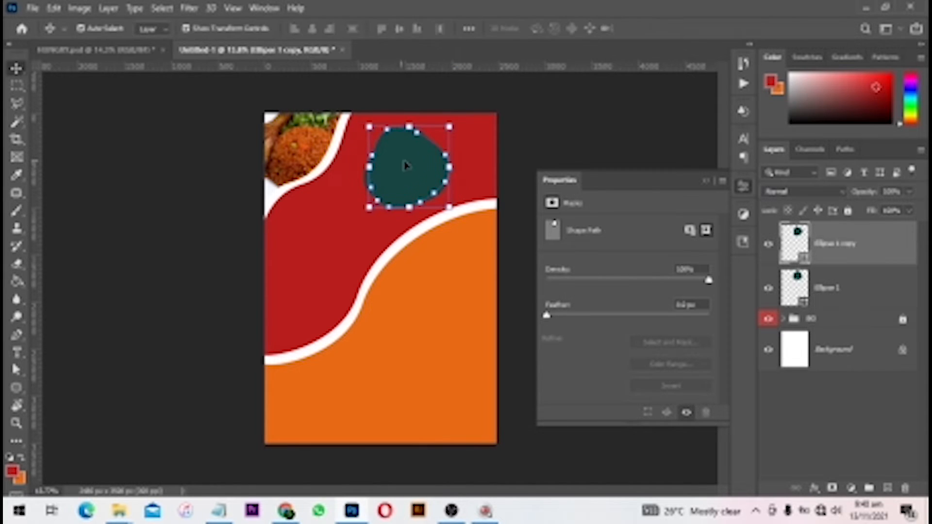
# Recolour the lower Ellipse 1 shape white (#ffffff).
pyautogui.doubleClick(803, 305)
pyautogui.moveTo(609, 294); pyautogui.dragTo(473, 279)
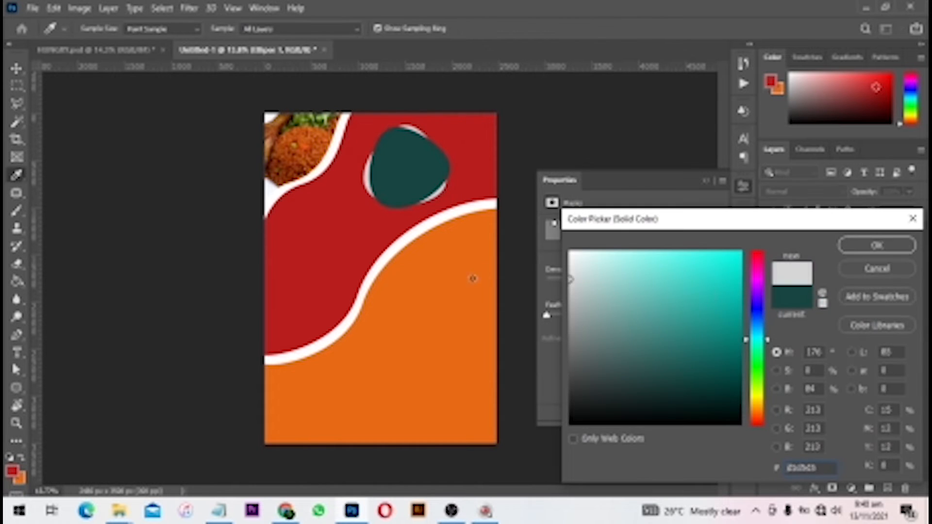
pyautogui.click(444, 214)
pyautogui.click(875, 244)
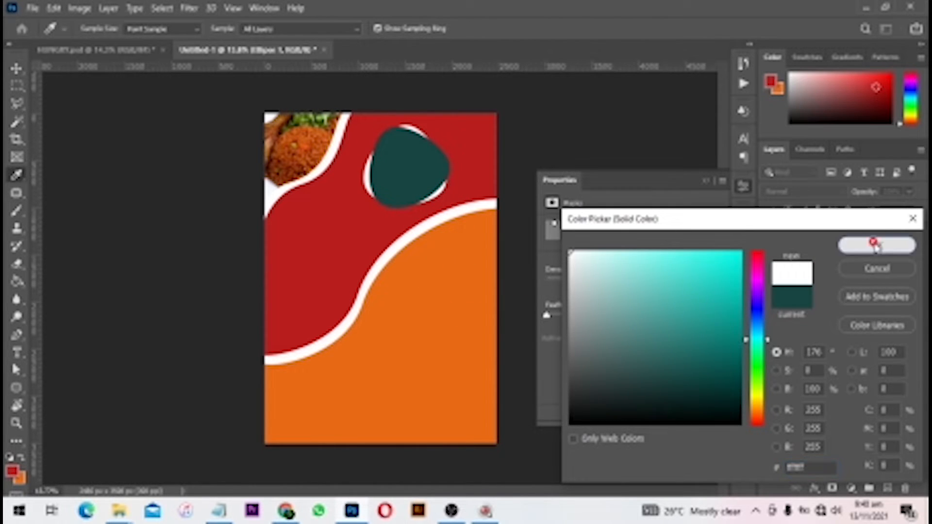
# Place the banku photo above the upper green shape and scale it down to cover the badge in the red area.
pyautogui.click(410, 172)
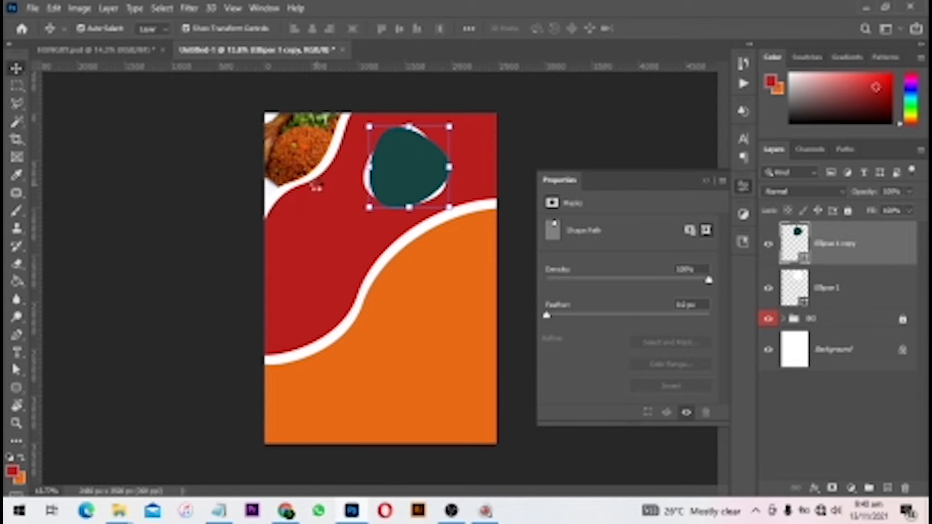
pyautogui.hotkey('ctrl', 't')
pyautogui.moveTo(496, 189); pyautogui.dragTo(427, 228)
pyautogui.moveTo(381, 288); pyautogui.dragTo(405, 179)
pyautogui.scroll(3, 451, 130)
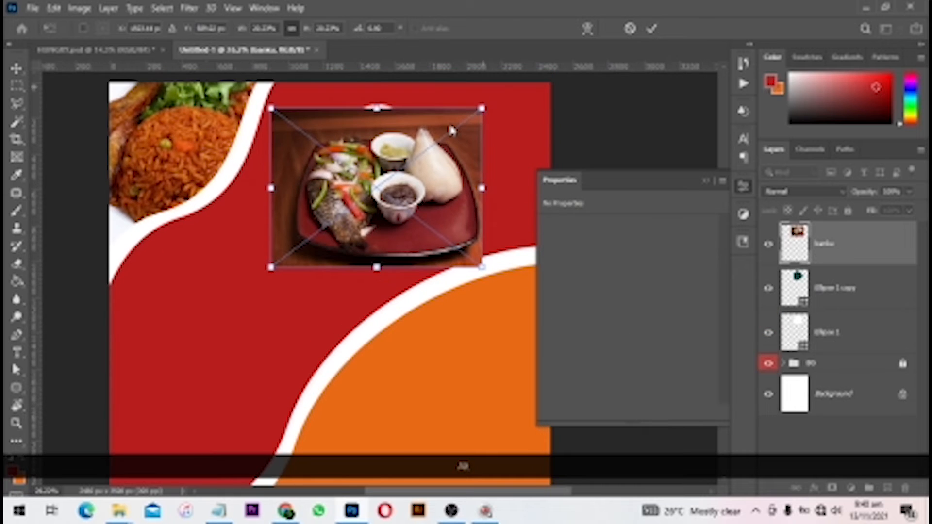
pyautogui.press('Return')
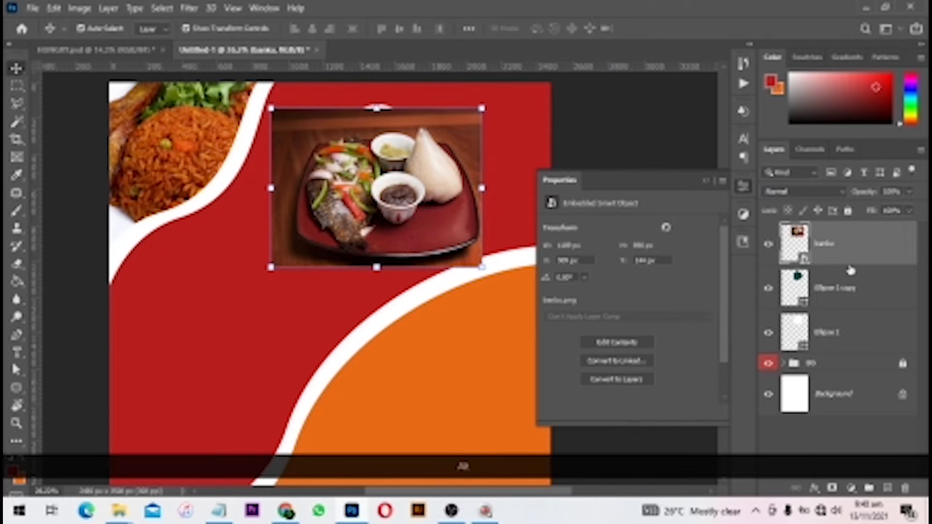
# Clip the banku photo to the green Ellipse 1 copy shape.
pyautogui.keyDown('alt'); pyautogui.click(830, 263); pyautogui.keyUp('alt')
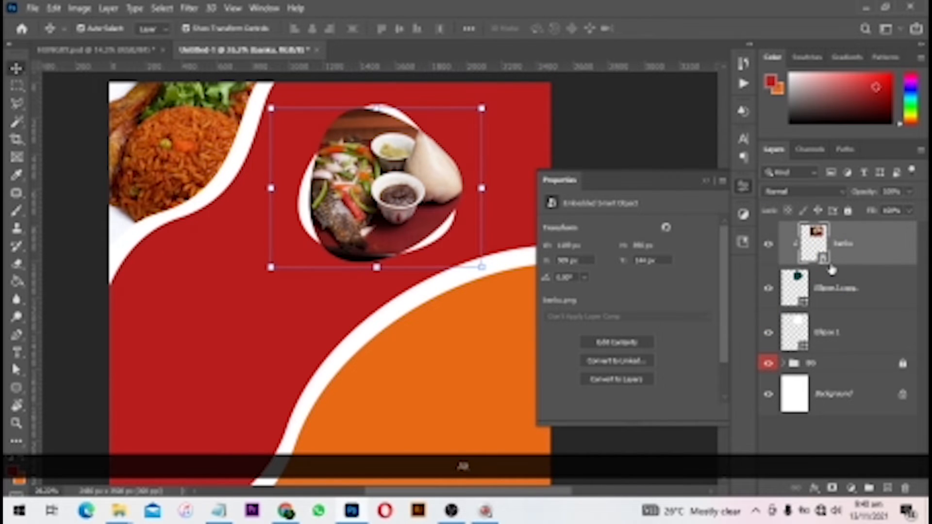
pyautogui.scroll(4, 378, 248)
pyautogui.scroll(-1, 383, 241)
pyautogui.scroll(-3, 387, 238)
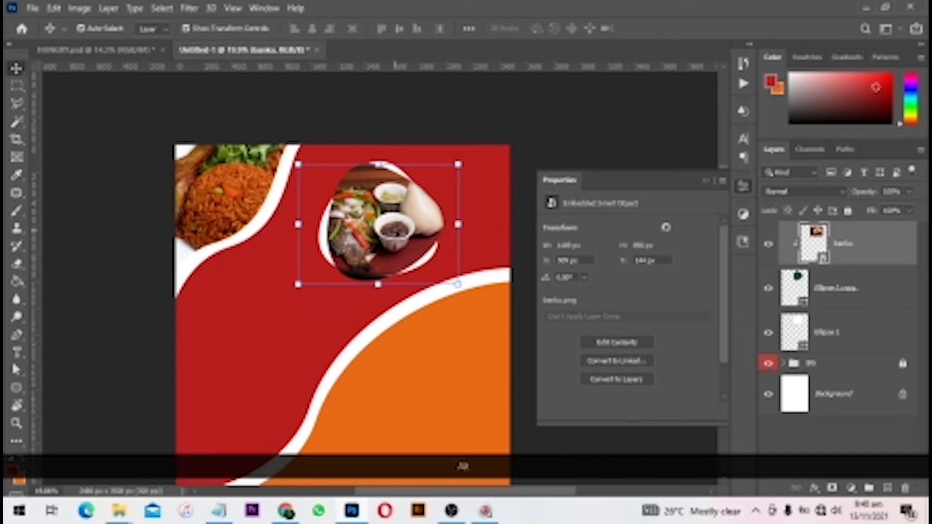
pyautogui.scroll(3, 372, 219)
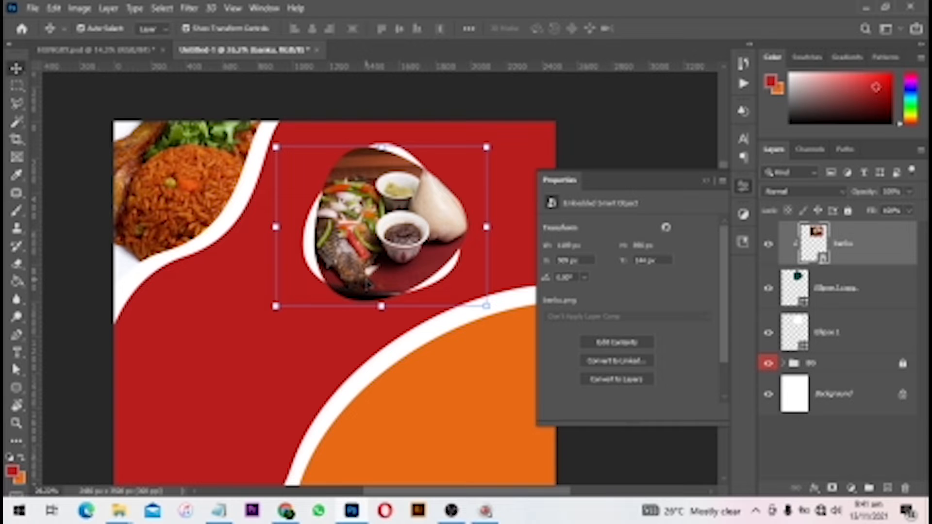
# Duplicate the banku photo and both badge shapes onto the white curve's edge and scale the copies down.
pyautogui.moveTo(362, 103); pyautogui.dragTo(410, 214)
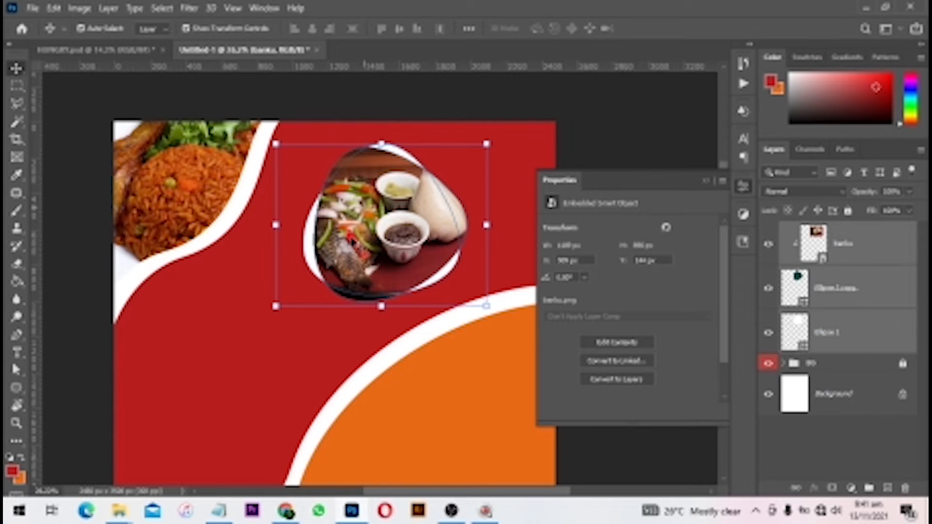
pyautogui.scroll(-2, 395, 243)
pyautogui.scroll(-2, 396, 243)
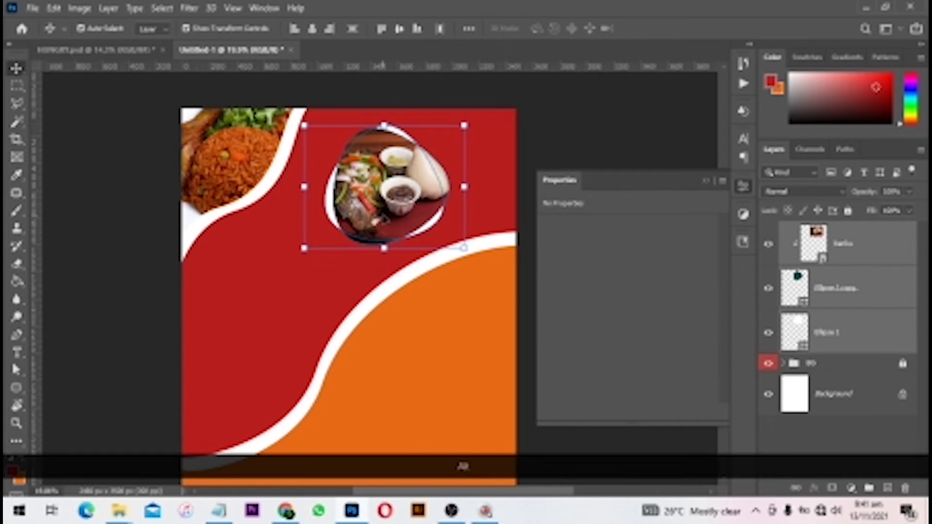
pyautogui.scroll(-2, 348, 277)
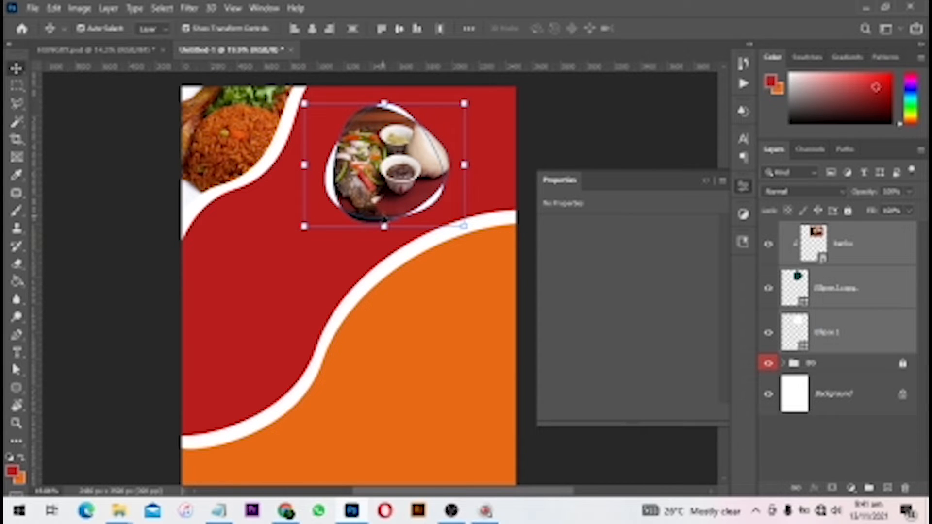
pyautogui.moveTo(509, 236); pyautogui.dragTo(494, 250)
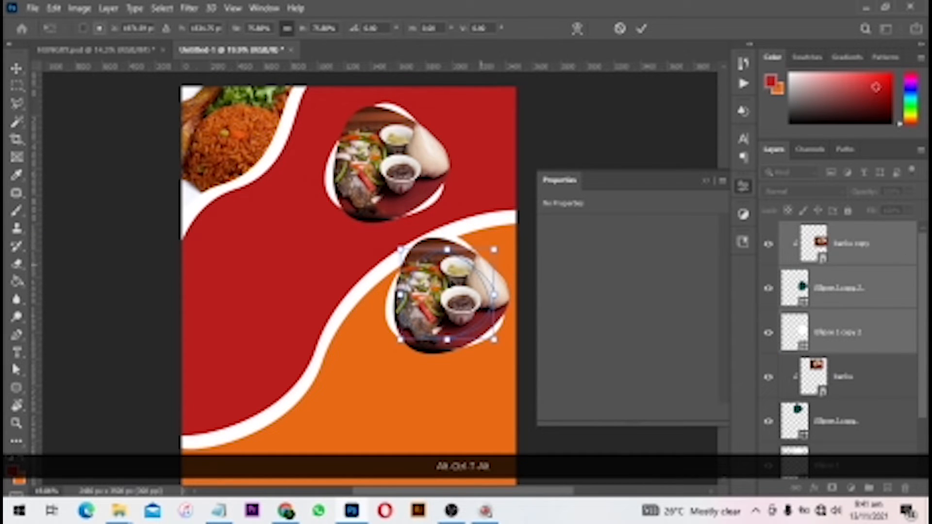
pyautogui.moveTo(448, 288); pyautogui.dragTo(451, 262)
pyautogui.click(583, 135)
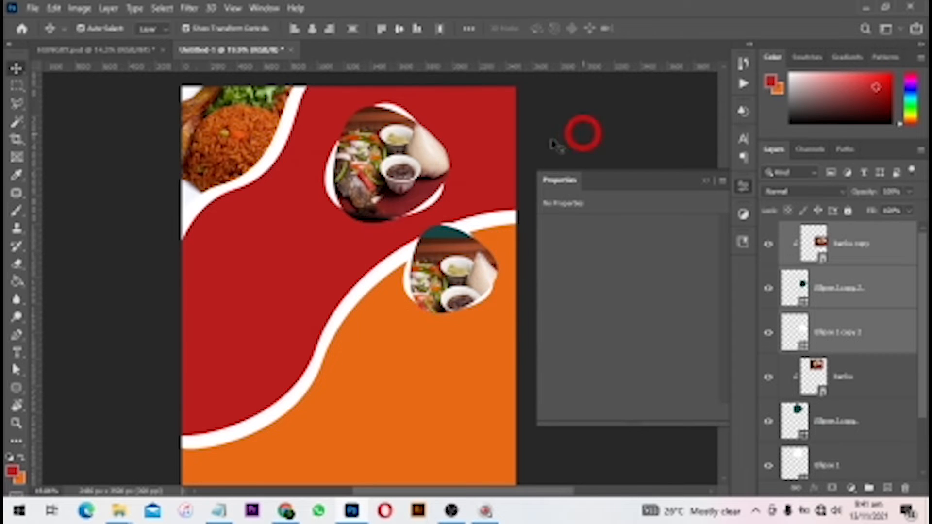
# Delete the copied banku photo and the copied badge shapes from the curve's edge.
pyautogui.scroll(3, 446, 237)
pyautogui.moveTo(463, 269); pyautogui.dragTo(460, 242)
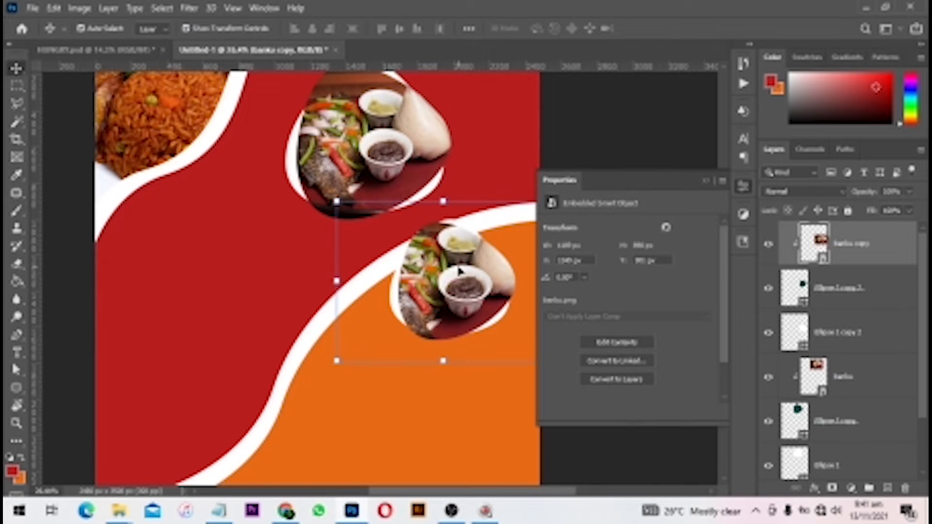
pyautogui.press('Delete')
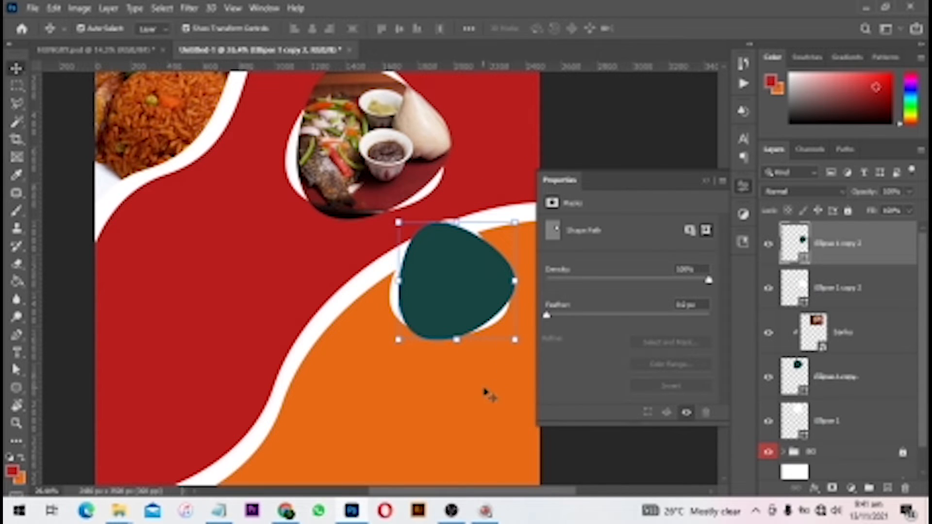
pyautogui.click(446, 267)
pyautogui.press('Delete')
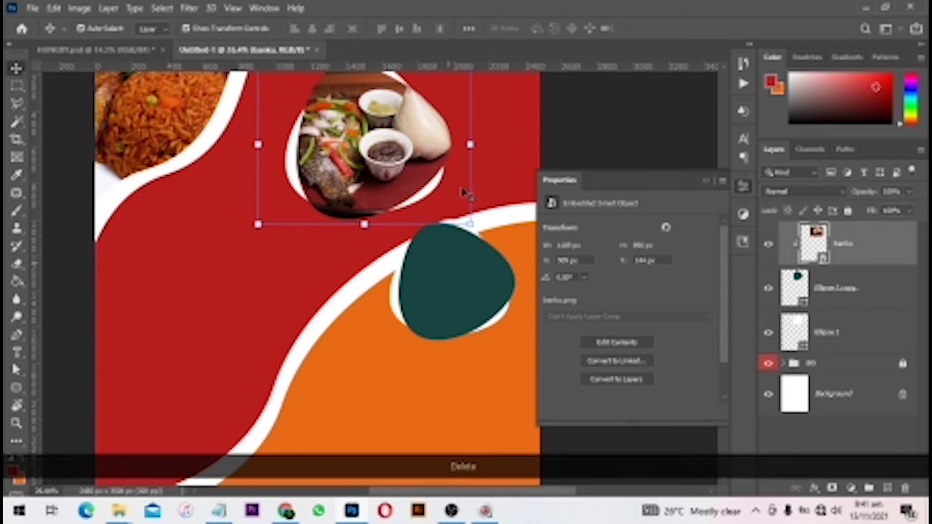
# Duplicate the banku photo together with both badge shapes and place the copies over the white curve below the original badge.
pyautogui.moveTo(529, 130); pyautogui.dragTo(324, 139)
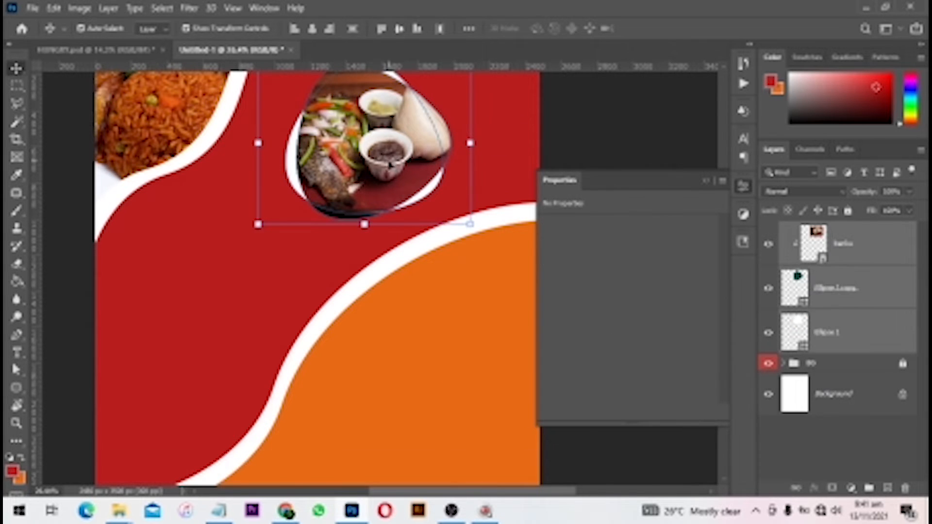
pyautogui.press('alt')
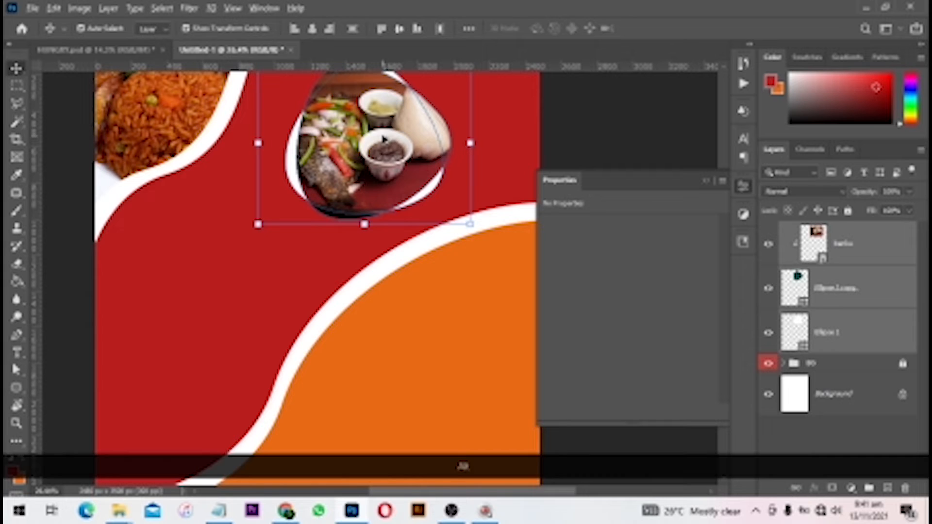
pyautogui.moveTo(393, 171); pyautogui.dragTo(463, 277)
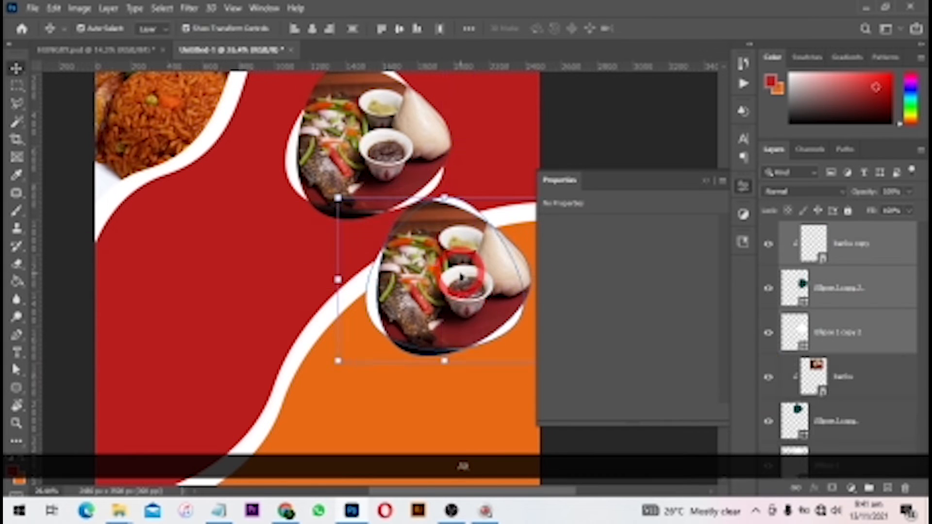
pyautogui.click(705, 180)
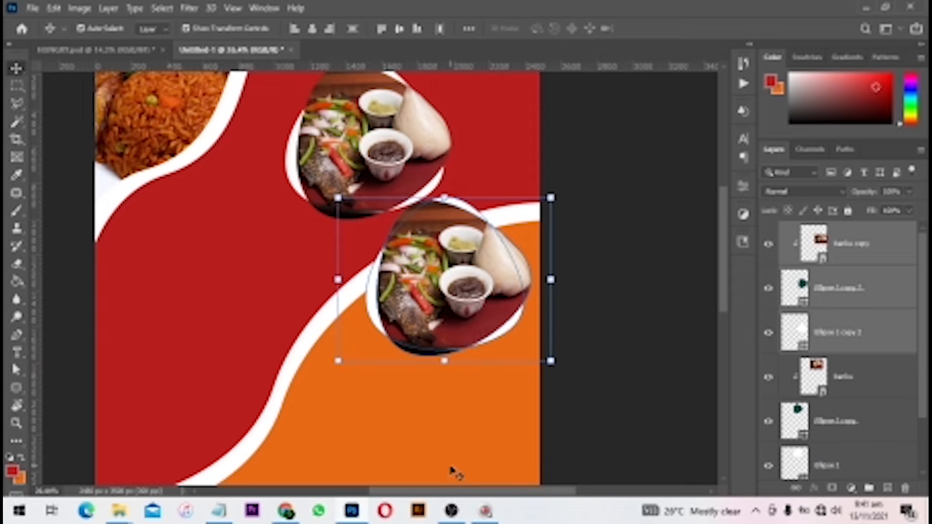
pyautogui.press('space')
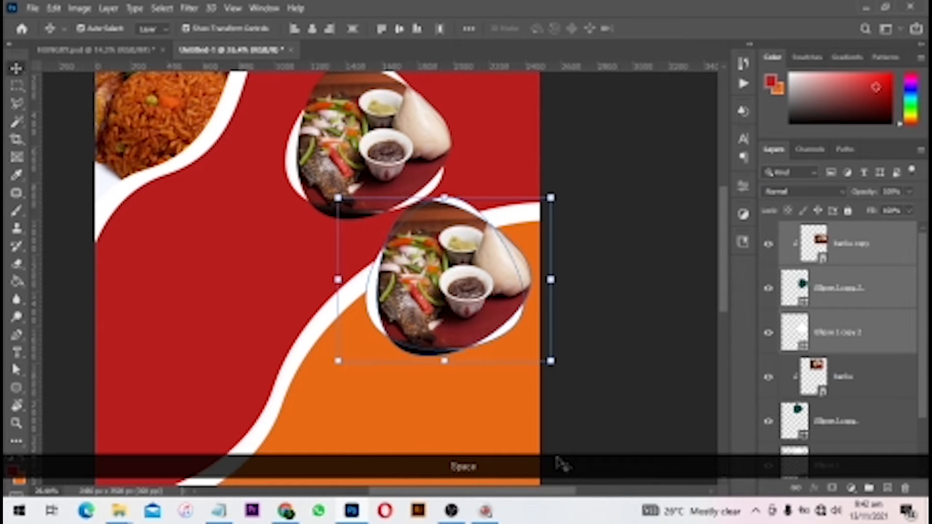
pyautogui.press('space')
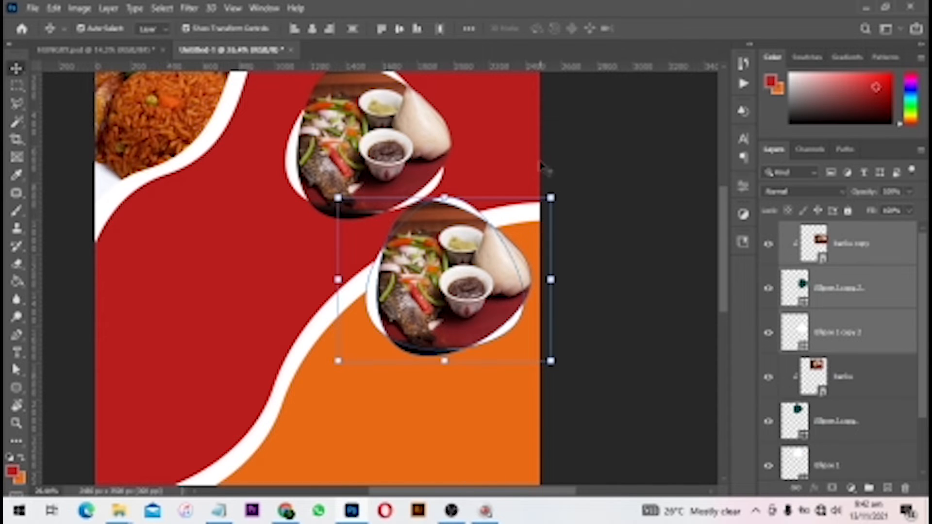
pyautogui.press('space')
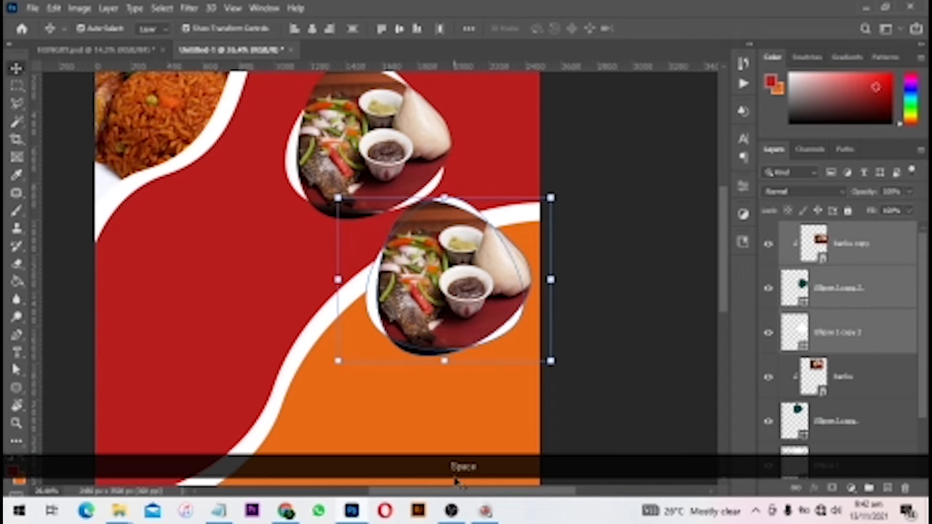
# Scale the duplicated badge down proportionally about its centre and delete its banku photo, keeping the green and white shapes.
pyautogui.press('alt')
pyautogui.moveTo(551, 197); pyautogui.dragTo(511, 225)
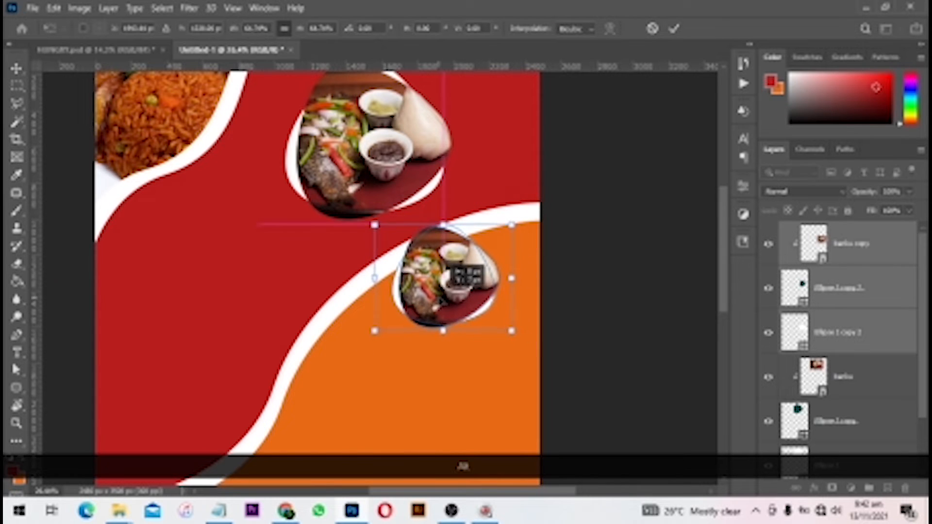
pyautogui.moveTo(440, 301); pyautogui.dragTo(441, 293)
pyautogui.click(652, 271)
pyautogui.click(457, 293)
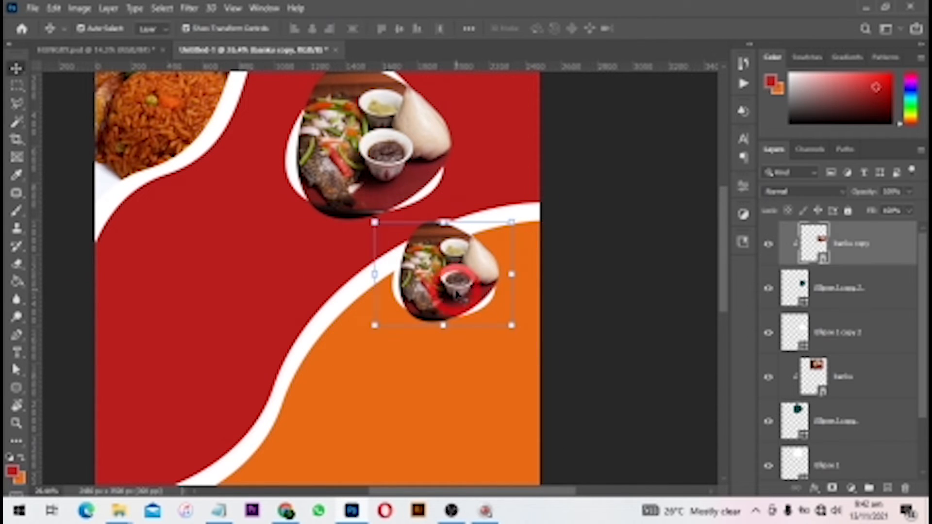
pyautogui.press('Delete')
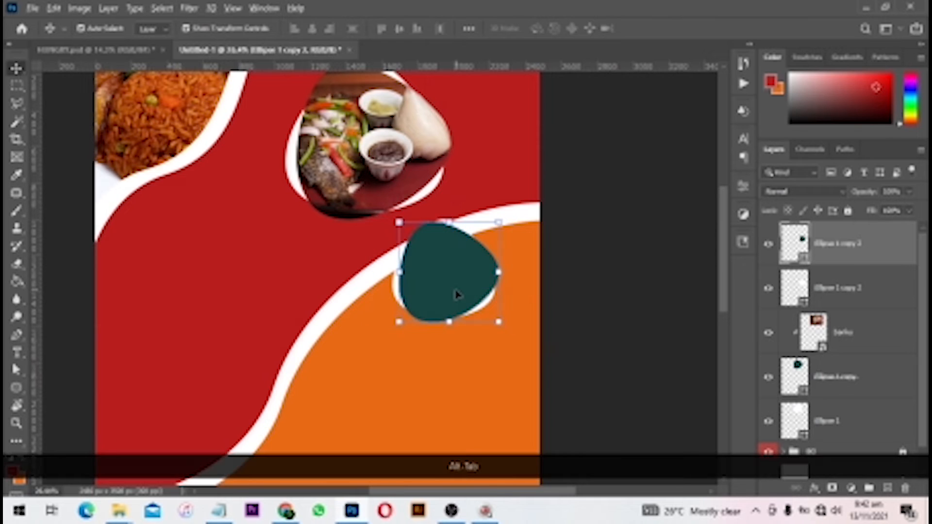
# Place the rice-and-stew photo from the image folder over the smaller green badge and scale it down to fit.
pyautogui.hotkey('alt', 'Tab')
pyautogui.moveTo(502, 156); pyautogui.dragTo(510, 211)
pyautogui.hotkey('alt', 'Tab')
pyautogui.moveTo(599, 92); pyautogui.dragTo(558, 134)
pyautogui.press('Return')
# Clip the rice-and-stew photo to the smaller green shape and shift it up and right within the badge.
pyautogui.rightClick(892, 243)
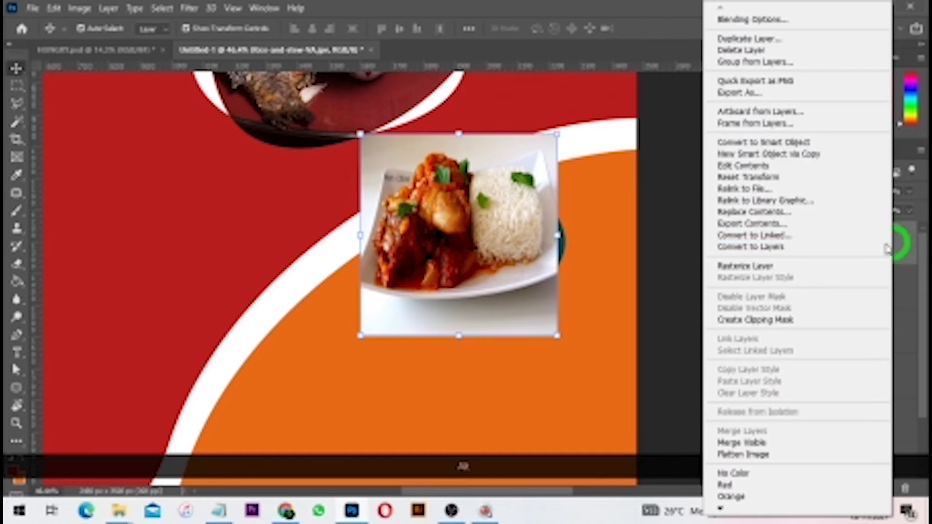
pyautogui.click(781, 319)
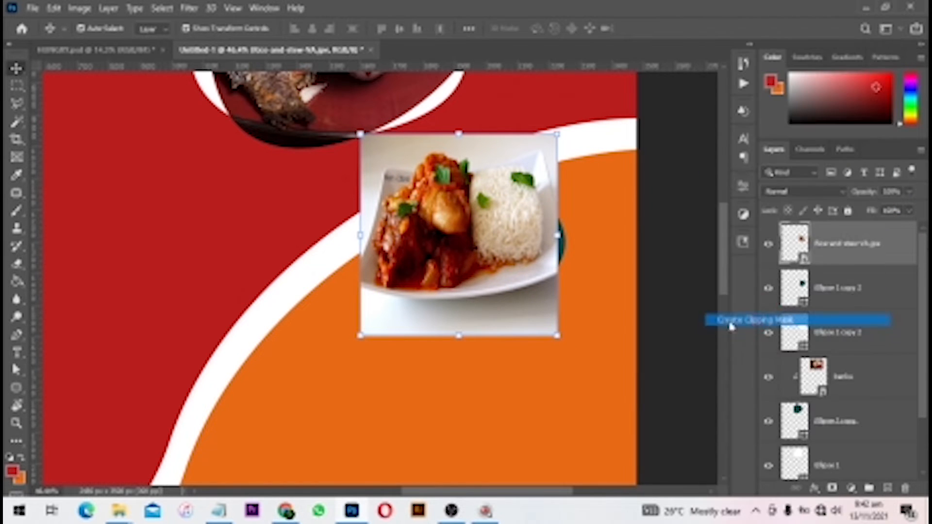
pyautogui.moveTo(443, 228); pyautogui.dragTo(467, 202)
pyautogui.click(670, 210)
pyautogui.scroll(-5, 540, 243)
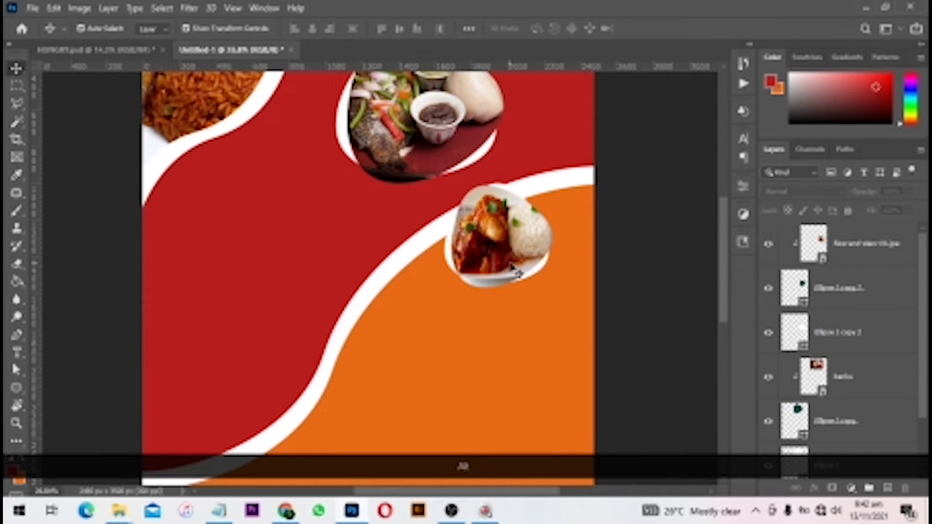
pyautogui.scroll(-2, 513, 271)
pyautogui.scroll(-2, 495, 277)
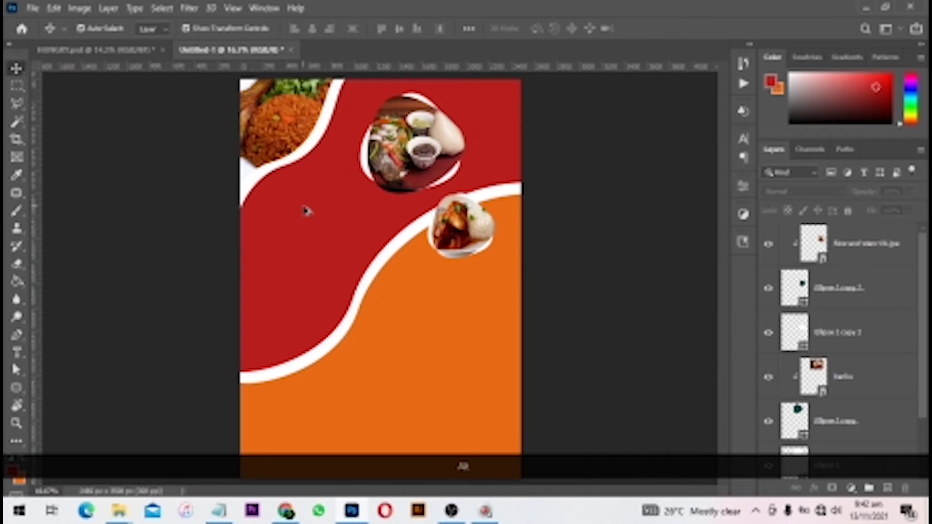
# Draw a red rounded rectangle about 890 by 490 px near the bottom of the orange area.
pyautogui.scroll(1, 306, 210)
pyautogui.scroll(-3, 348, 203)
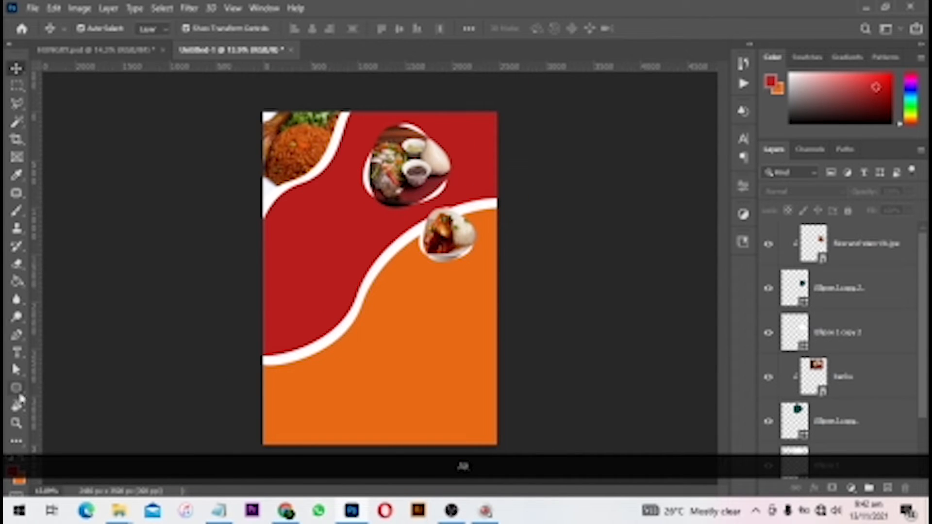
pyautogui.rightClick(18, 388)
pyautogui.click(73, 403)
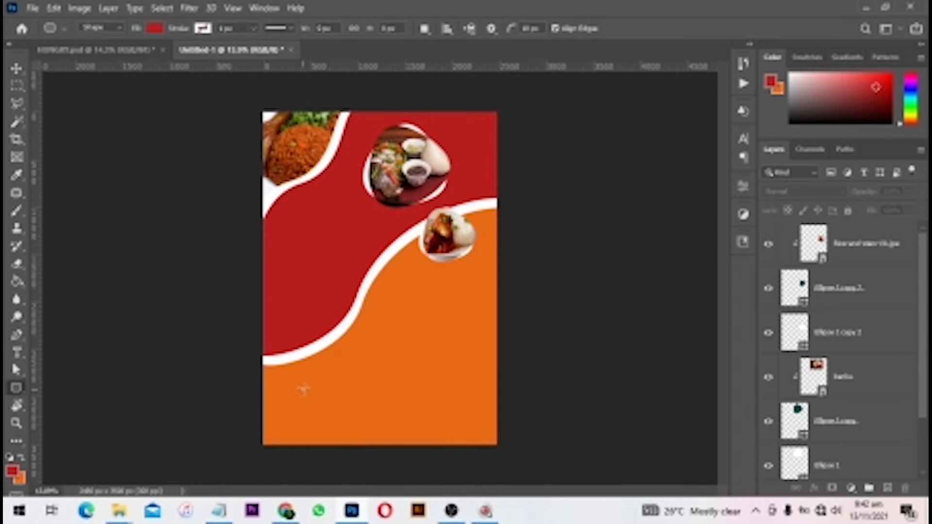
pyautogui.moveTo(304, 390); pyautogui.dragTo(387, 435)
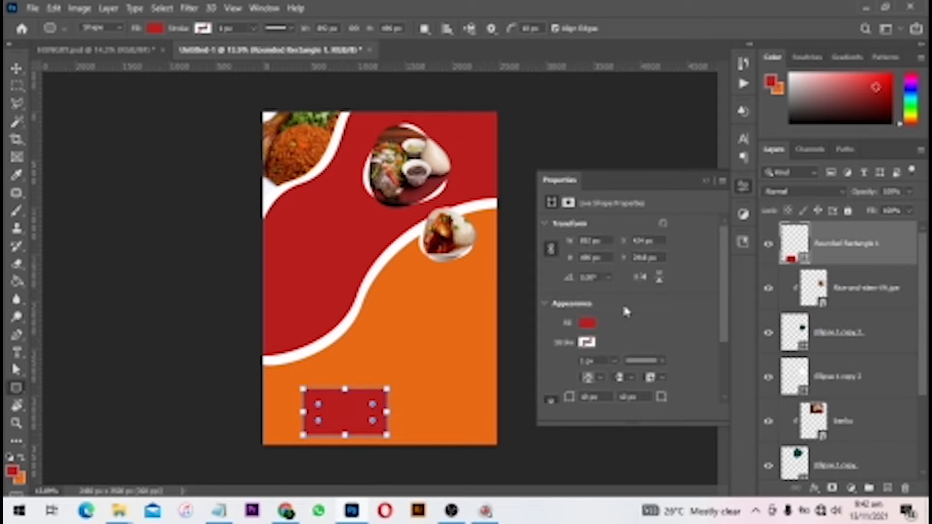
# Increase the corner radius of the red rectangle equally on all four corners for a much rounder outline.
pyautogui.scroll(-1, 570, 396)
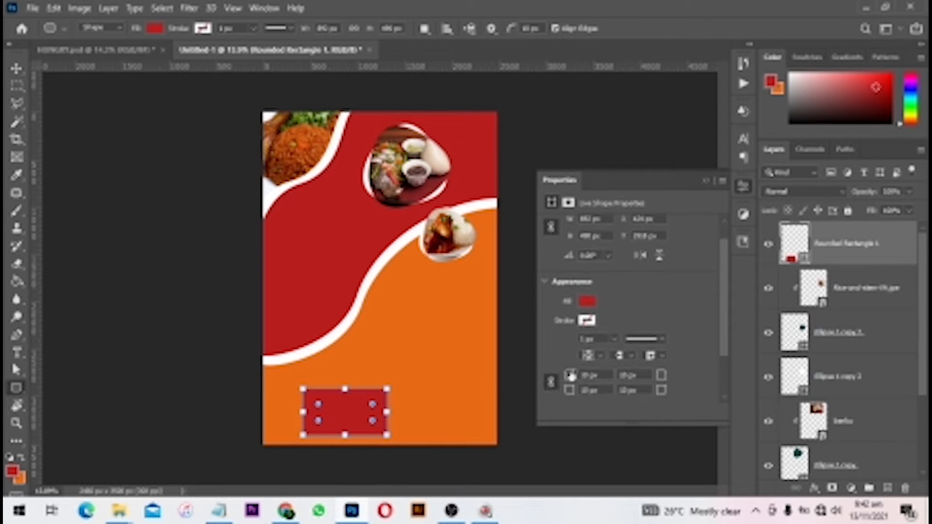
pyautogui.click(578, 376)
pyautogui.moveTo(668, 380); pyautogui.dragTo(668, 379)
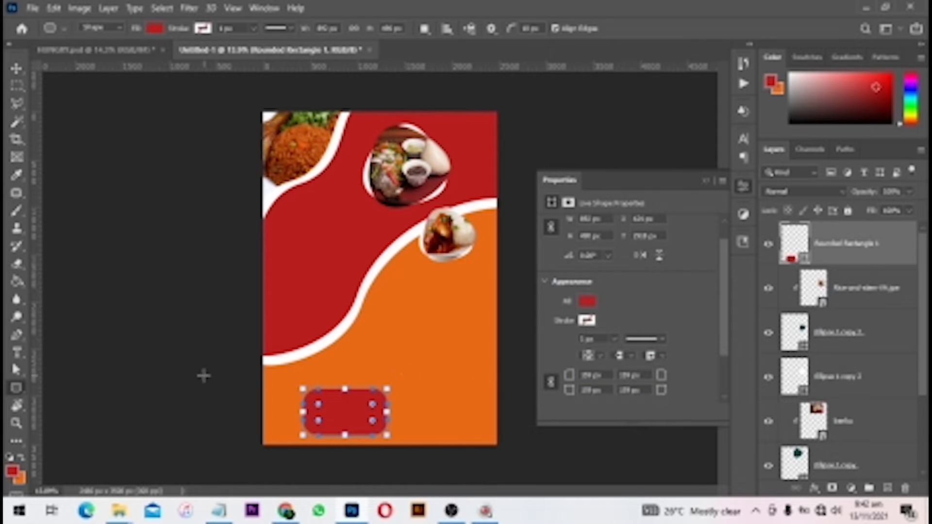
# Give the red rounded rectangle a white outline and set the stroke width to 15 px.
pyautogui.click(591, 320)
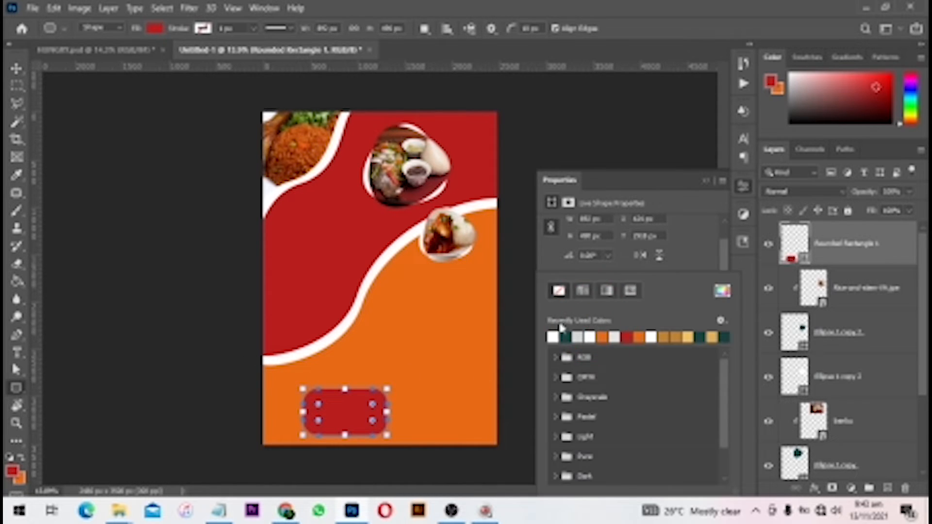
pyautogui.click(553, 336)
pyautogui.click(668, 252)
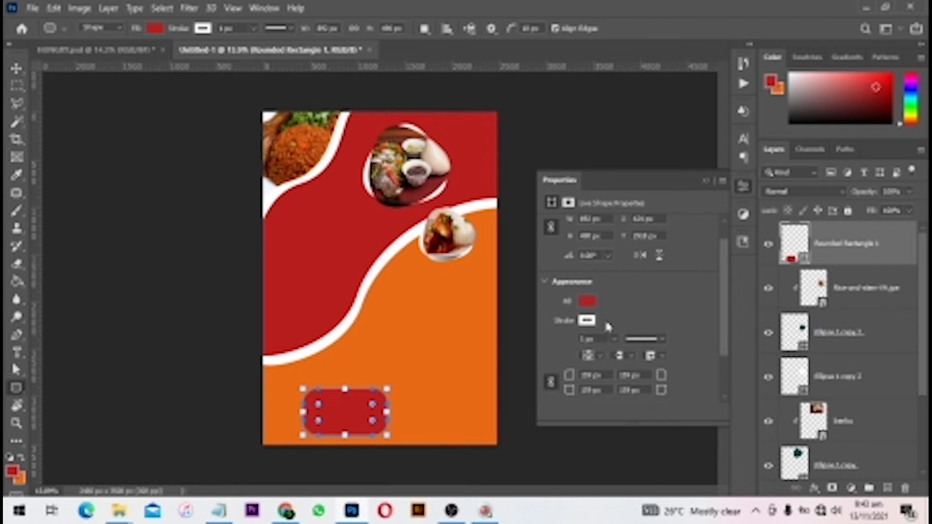
pyautogui.write('10')
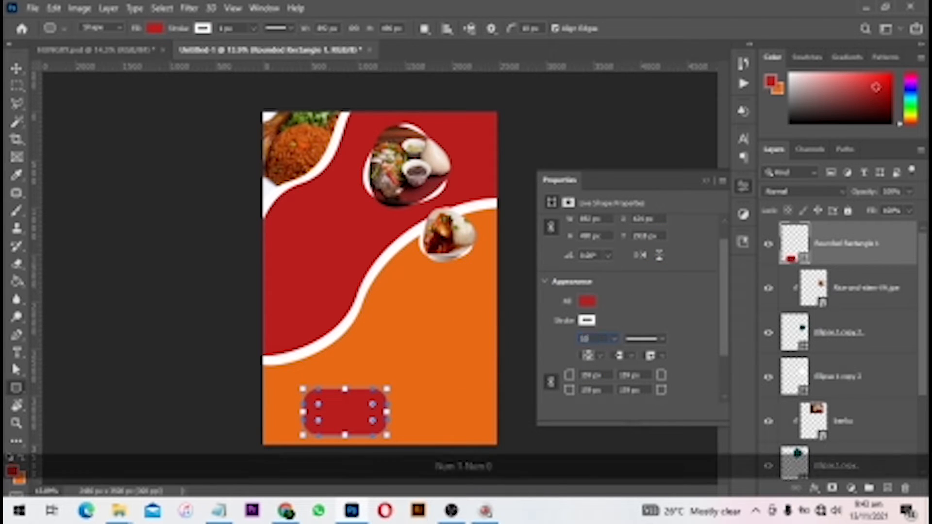
pyautogui.press('Return')
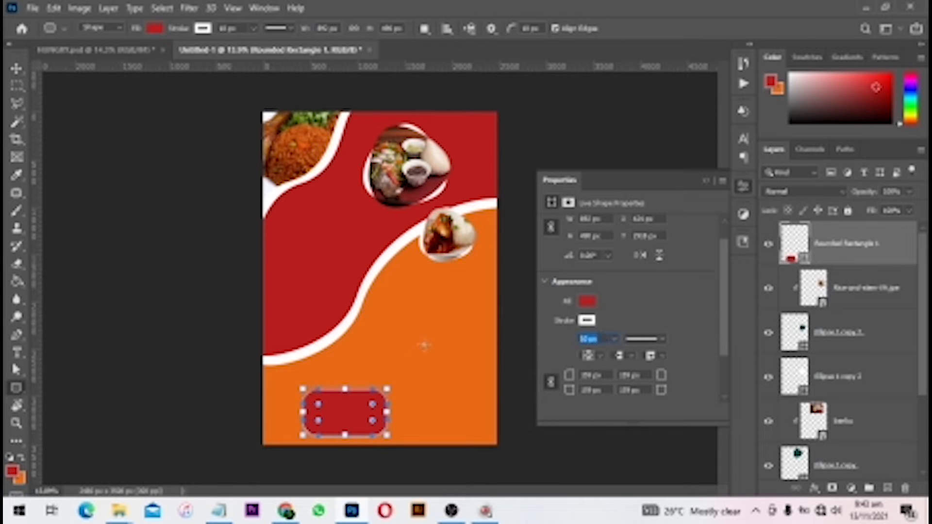
pyautogui.write('15')
pyautogui.press('Return')
# Rotate the red rounded rectangle about 45 degrees and move it down so it overlaps the page's lower edge.
pyautogui.press('v')
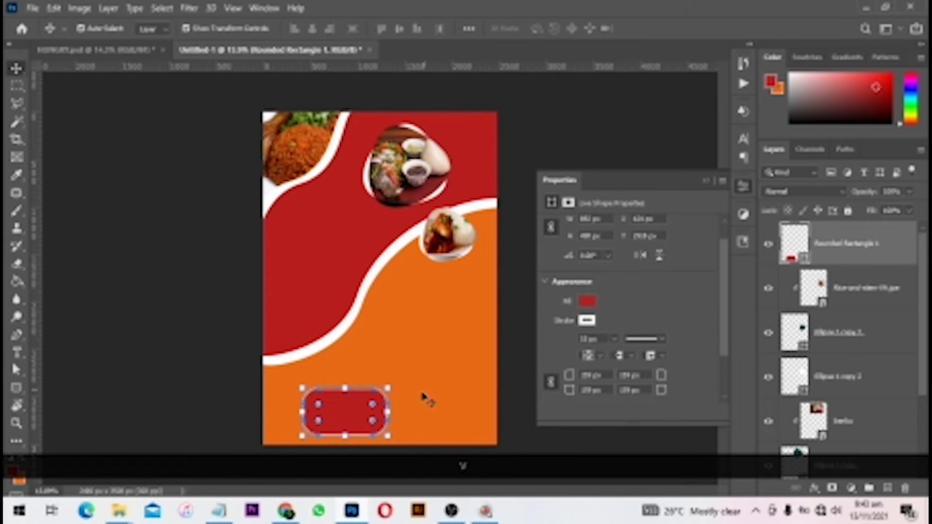
pyautogui.keyDown('alt'); pyautogui.scroll(4, 420, 410); pyautogui.keyUp('alt')
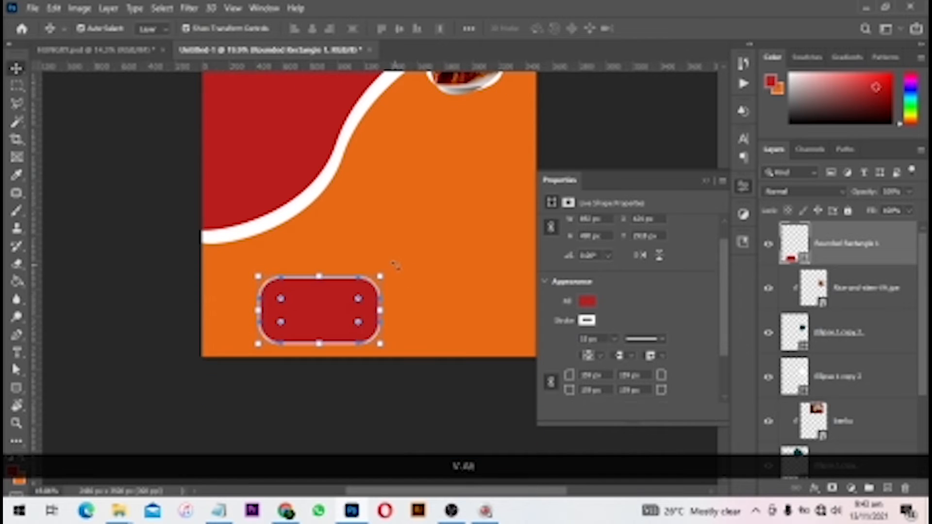
pyautogui.moveTo(394, 266); pyautogui.dragTo(407, 331)
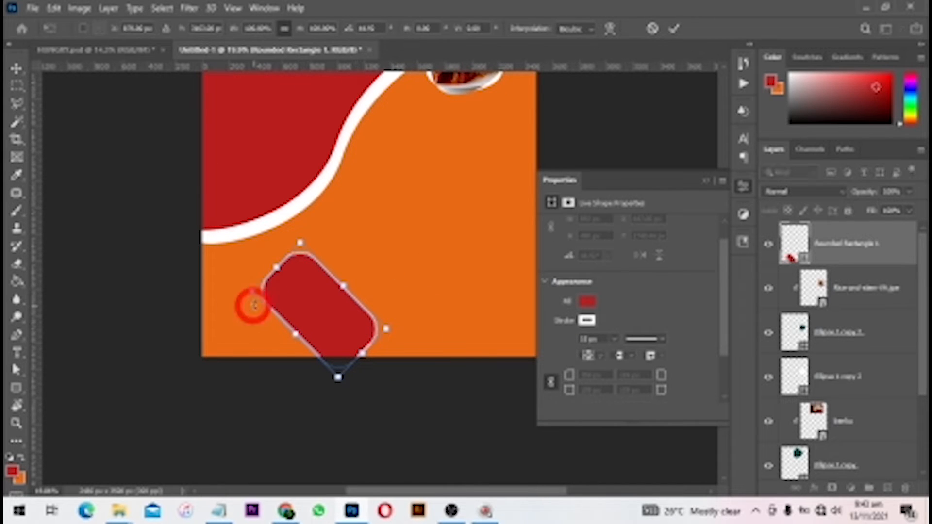
pyautogui.moveTo(315, 305); pyautogui.dragTo(319, 357)
pyautogui.moveTo(422, 383); pyautogui.dragTo(421, 358)
pyautogui.moveTo(357, 375)
pyautogui.mouseDown()
pyautogui.moveTo(348, 362)
pyautogui.moveTo(341, 373)
pyautogui.mouseUp()
pyautogui.doubleClick(324, 350)
# Place the stir-fry photo with peppers from the restaurant flyer folder over the rotated rectangle.
pyautogui.hotkey('alt', 'Tab')
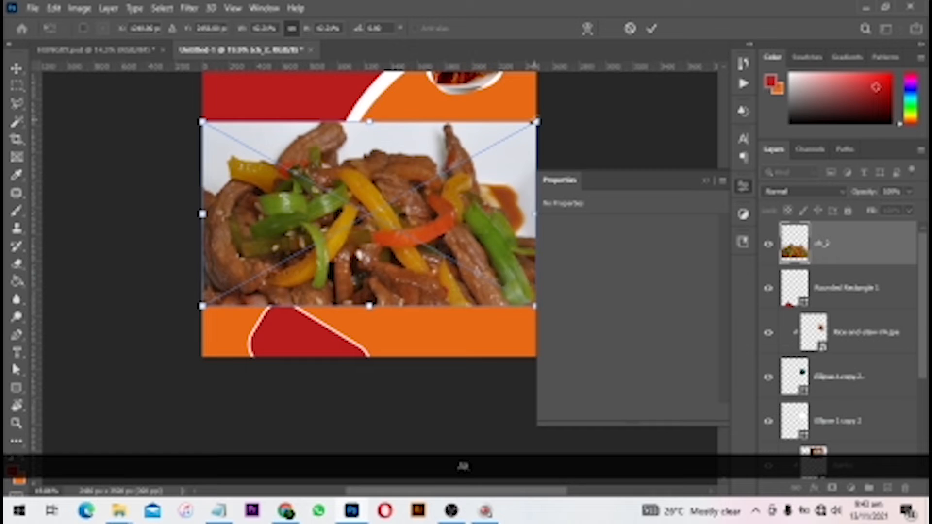
pyautogui.moveTo(535, 121); pyautogui.dragTo(468, 160)
pyautogui.moveTo(431, 206); pyautogui.dragTo(365, 328)
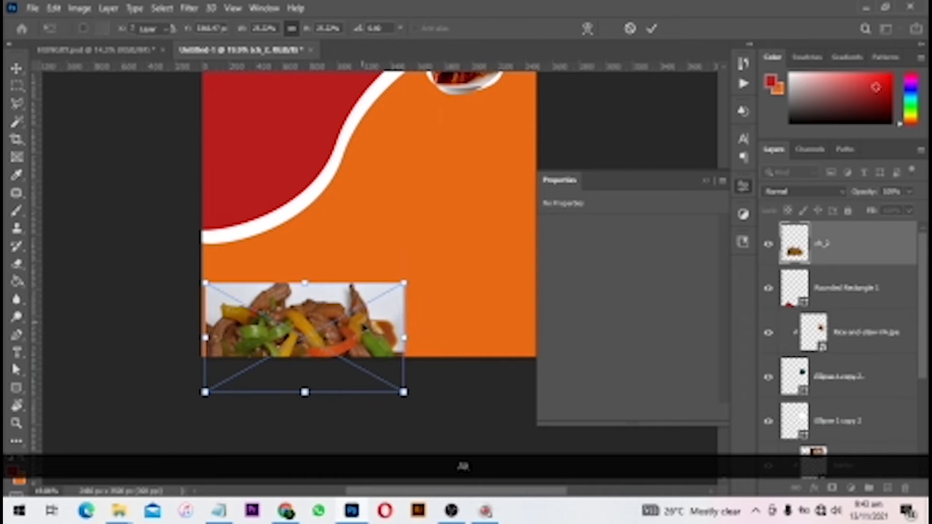
pyautogui.press('Return')
# Scale the stir-fry photo down slightly and clip it to the rotated rounded rectangle.
pyautogui.click(415, 286)
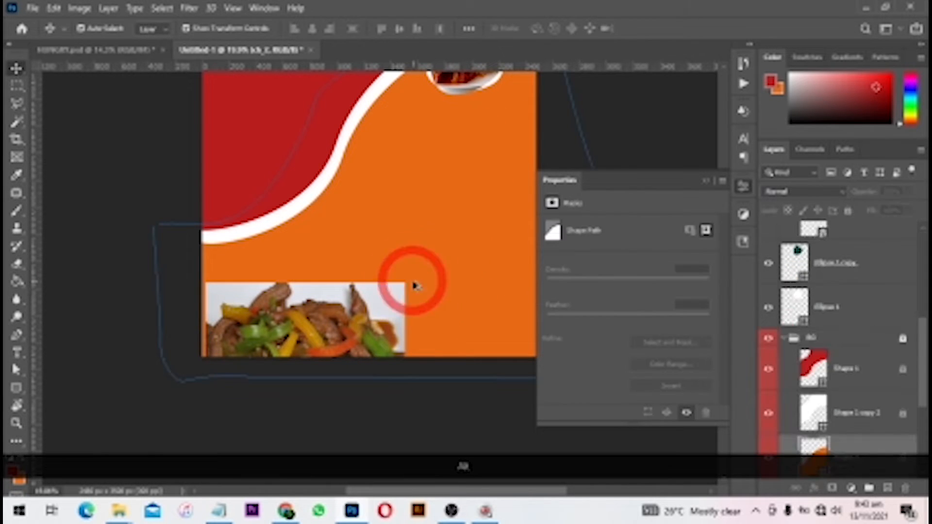
pyautogui.click(394, 291)
pyautogui.moveTo(405, 284); pyautogui.dragTo(393, 280)
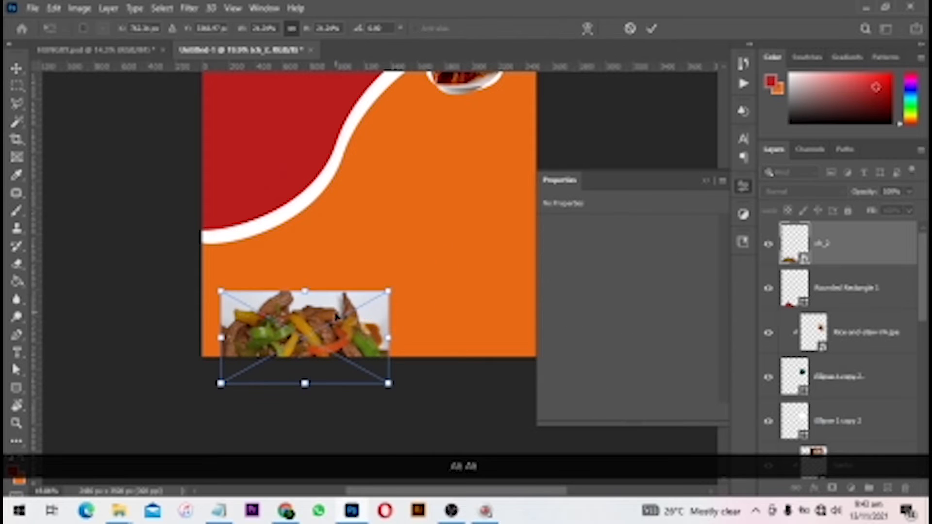
pyautogui.press('Return')
pyautogui.rightClick(855, 259)
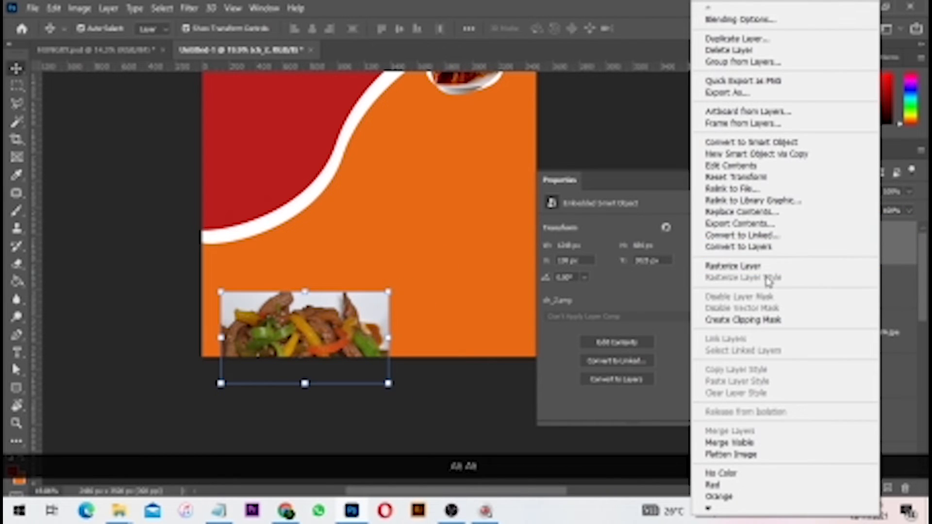
pyautogui.click(740, 320)
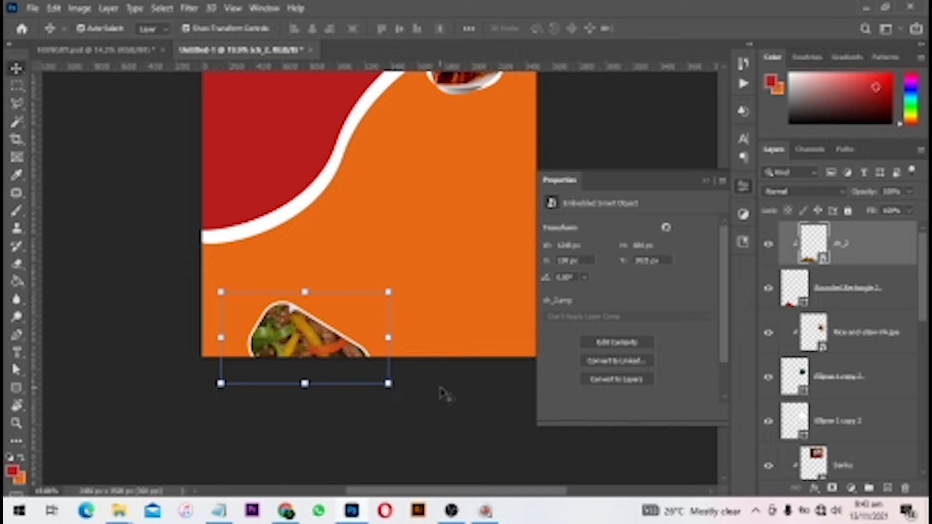
# Draw a circle about 800 px wide over the middle of the red area and fill it with light grey.
pyautogui.hotkey('ctrl', '0')
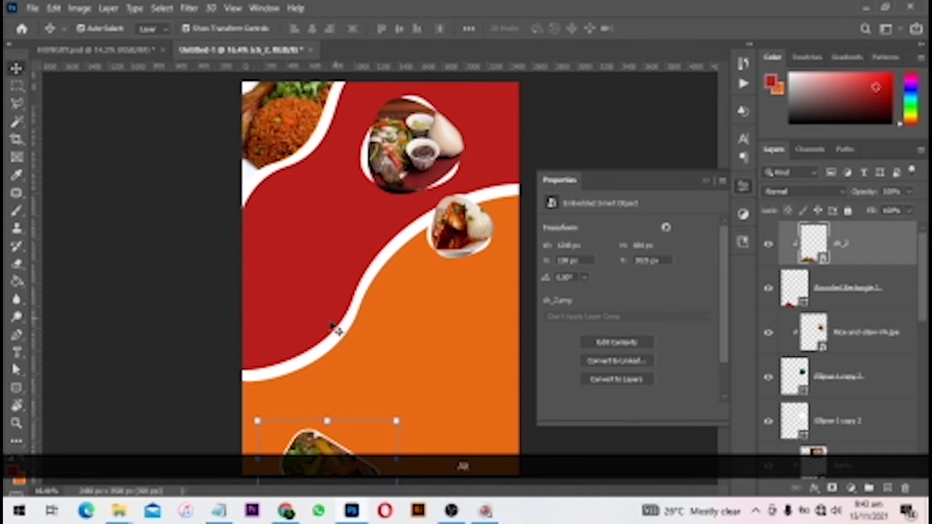
pyautogui.click(16, 388)
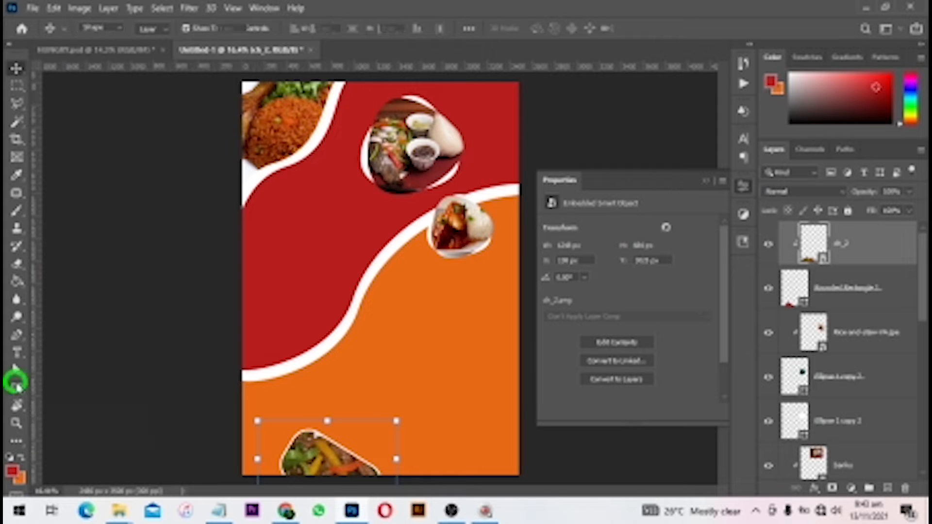
pyautogui.click(73, 413)
pyautogui.moveTo(291, 203); pyautogui.dragTo(382, 300)
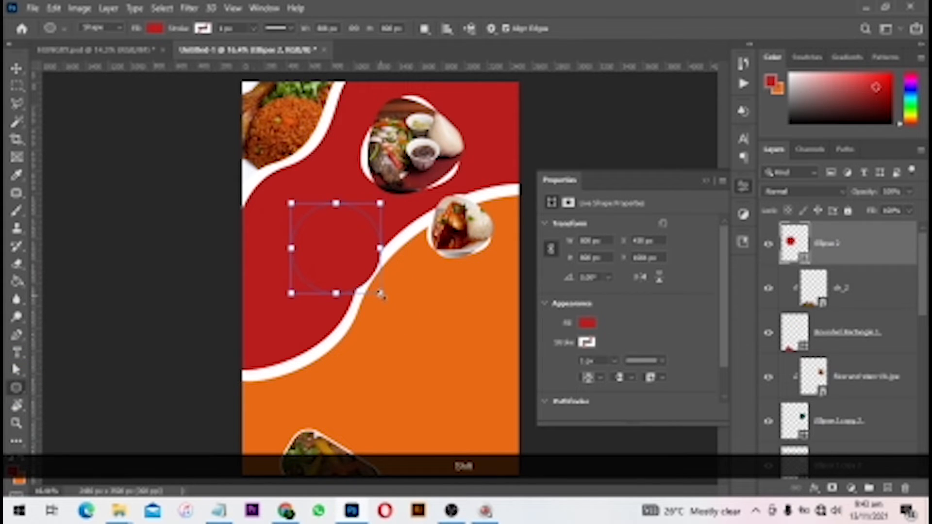
pyautogui.scroll(1, 369, 250)
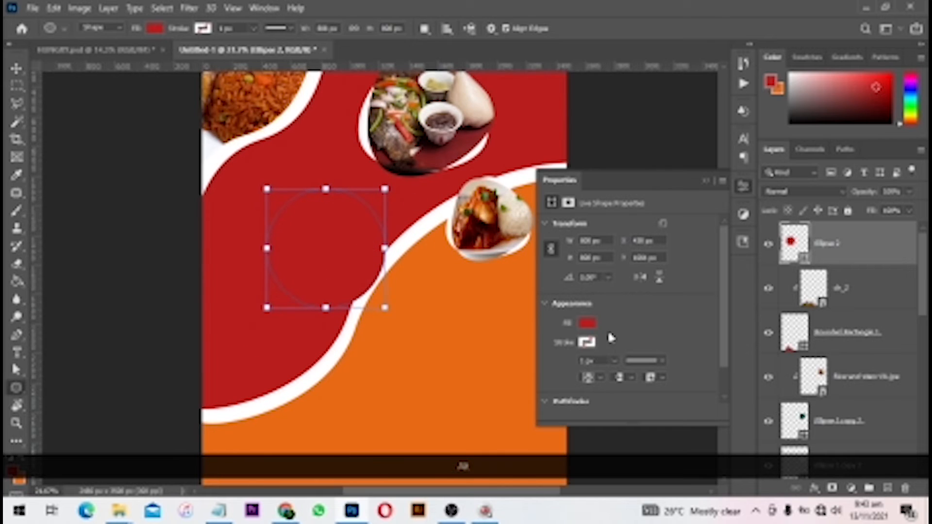
pyautogui.click(586, 324)
pyautogui.click(576, 336)
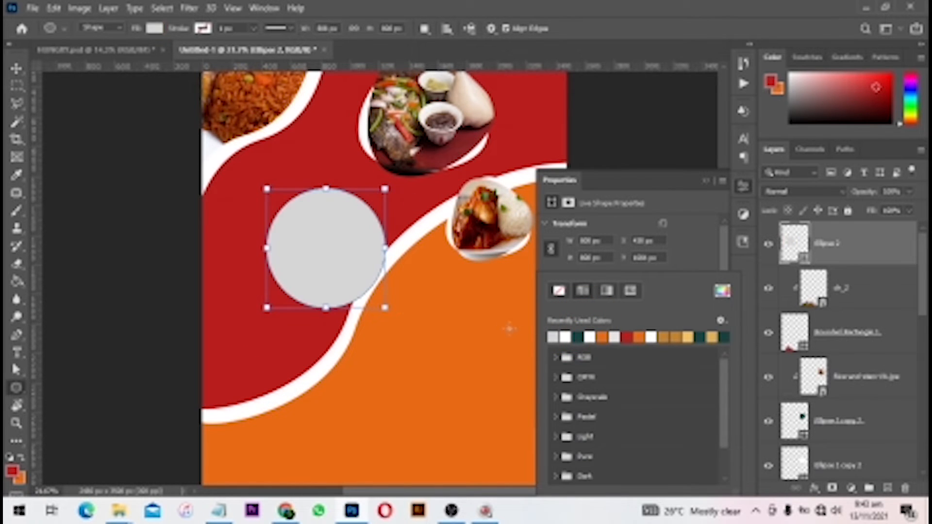
pyautogui.click(462, 334)
# Enlarge the light grey circle proportionally to about 124% of its size.
pyautogui.press('v')
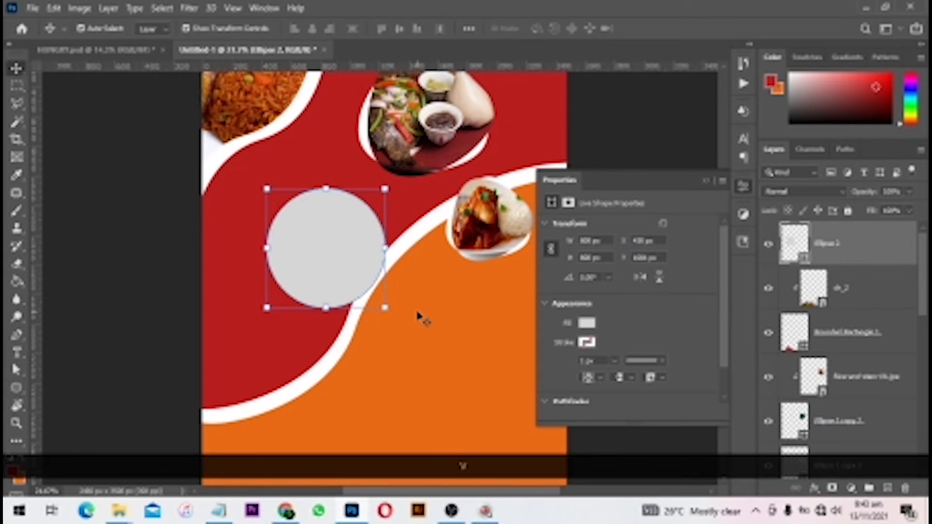
pyautogui.moveTo(387, 309); pyautogui.dragTo(414, 336)
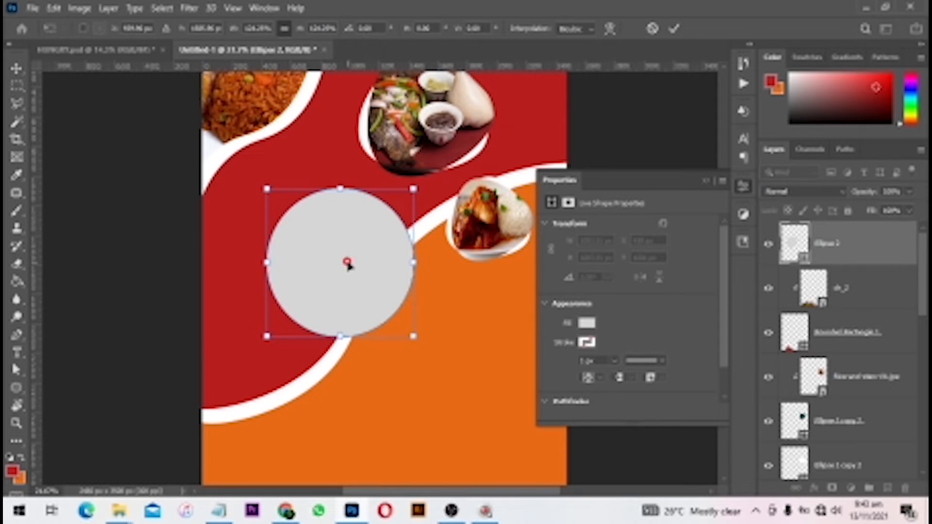
pyautogui.click(83, 10)
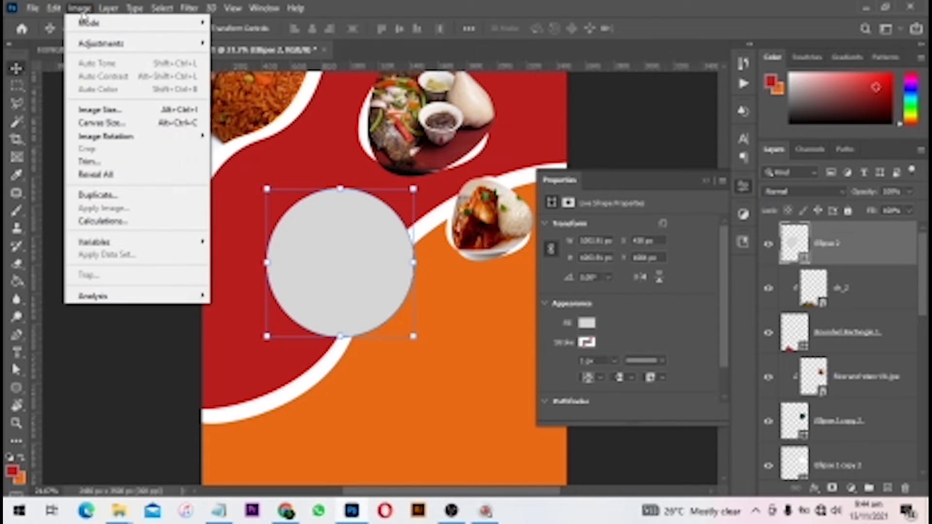
pyautogui.click(339, 244)
# Warp the grey circle's upper edge deeply inward to form a bowl shape, converting the live shape to a regular path.
pyautogui.hotkey('ctrl', 't')
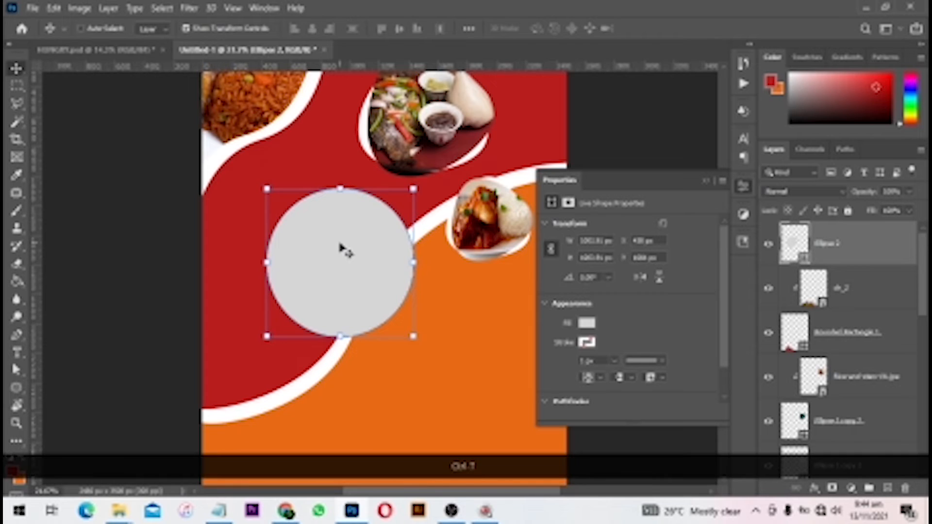
pyautogui.rightClick(343, 246)
pyautogui.click(361, 336)
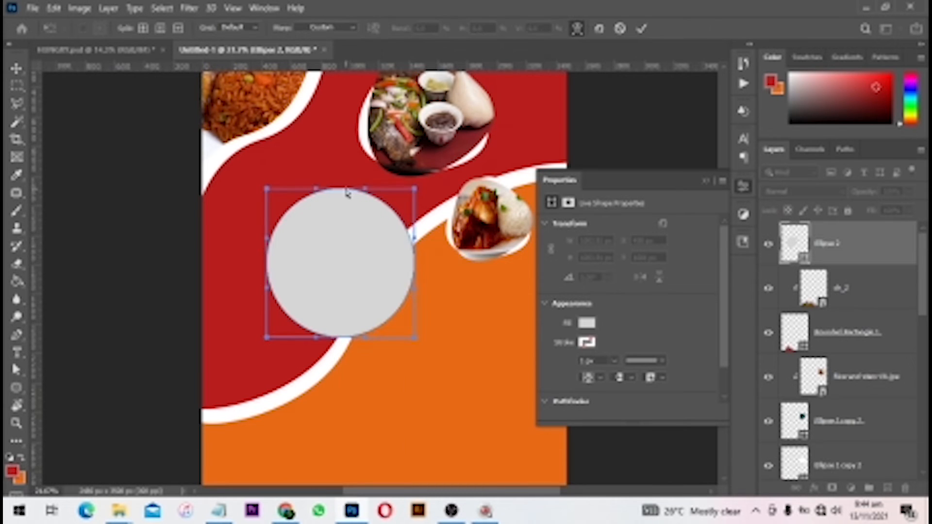
pyautogui.moveTo(347, 193); pyautogui.dragTo(347, 268)
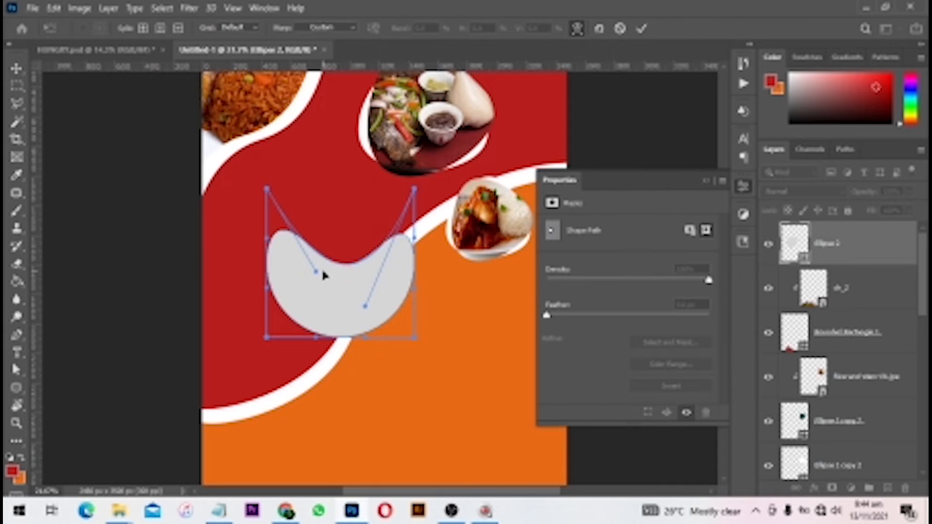
pyautogui.moveTo(317, 276); pyautogui.dragTo(313, 282)
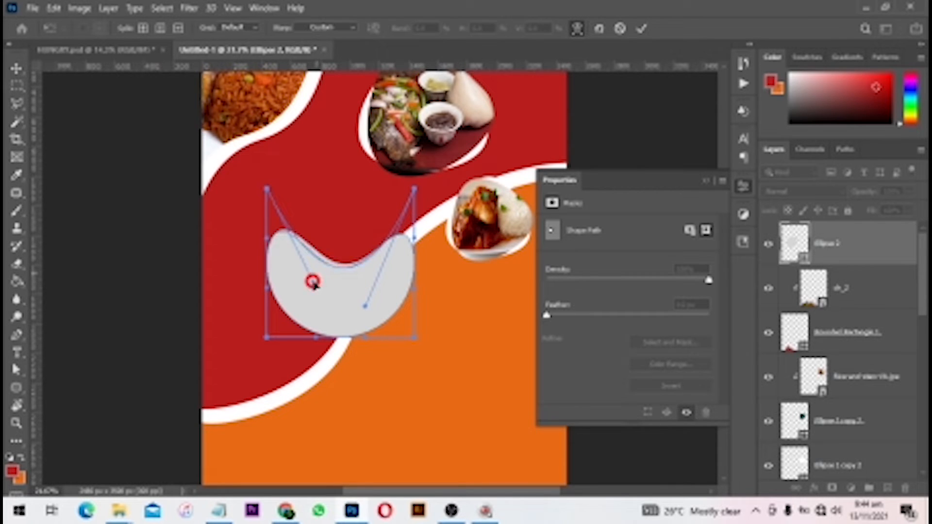
pyautogui.moveTo(365, 306); pyautogui.dragTo(361, 295)
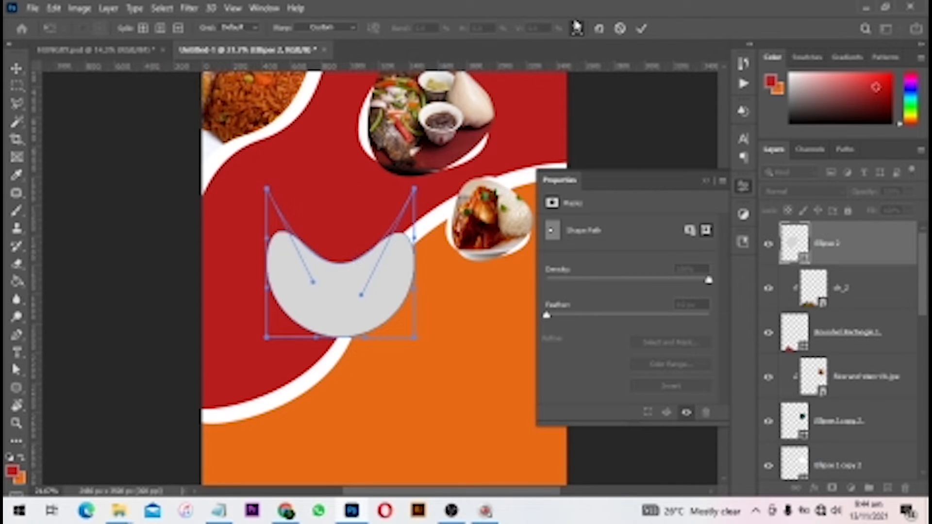
pyautogui.click(641, 29)
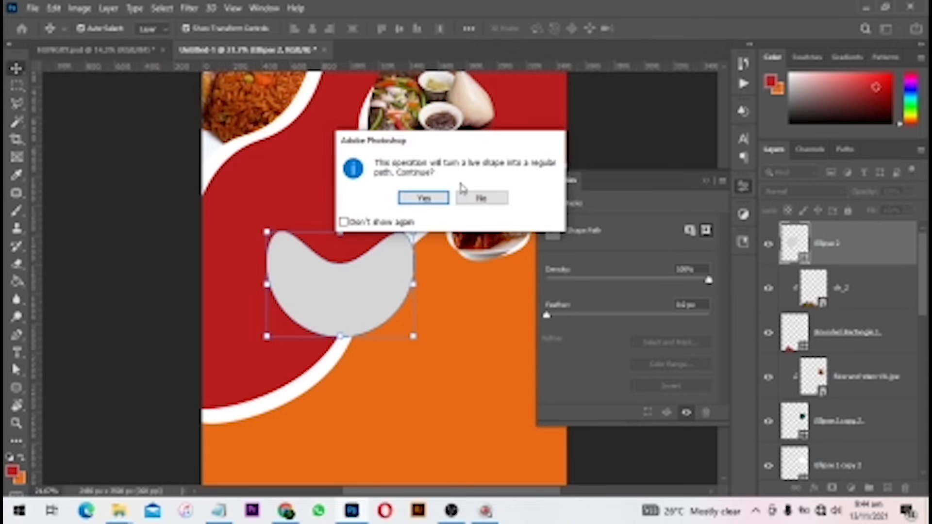
pyautogui.click(445, 203)
# Move the grey bowl shape down and left over the white curve and give it a 15 px white outline.
pyautogui.scroll(-2, 371, 289)
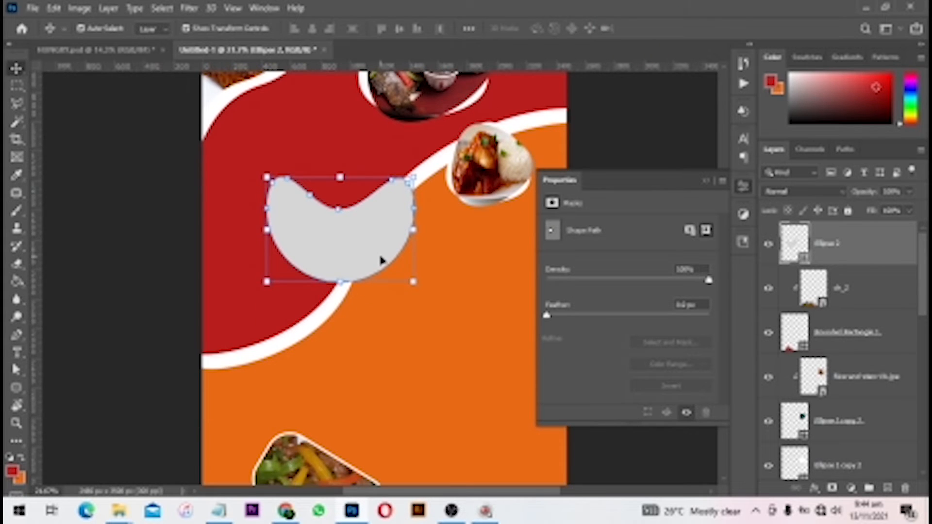
pyautogui.moveTo(381, 244); pyautogui.dragTo(346, 334)
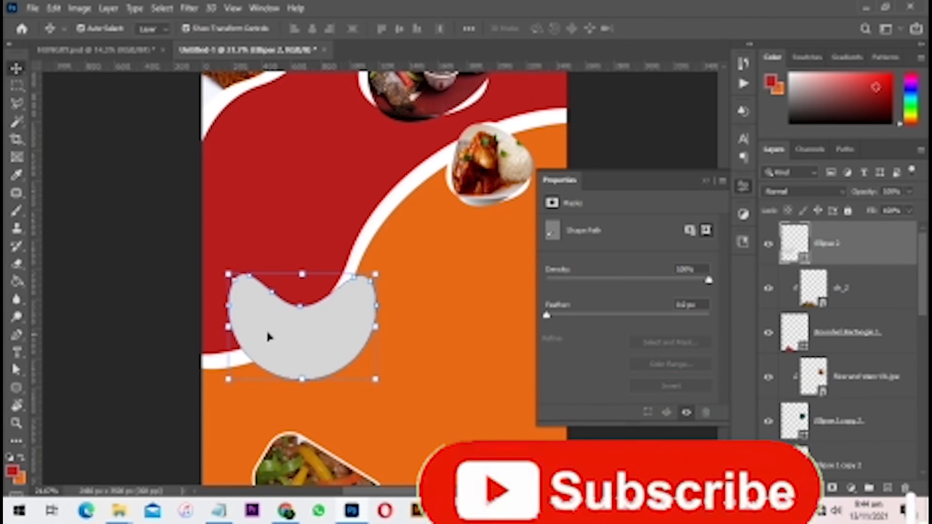
pyautogui.click(17, 387)
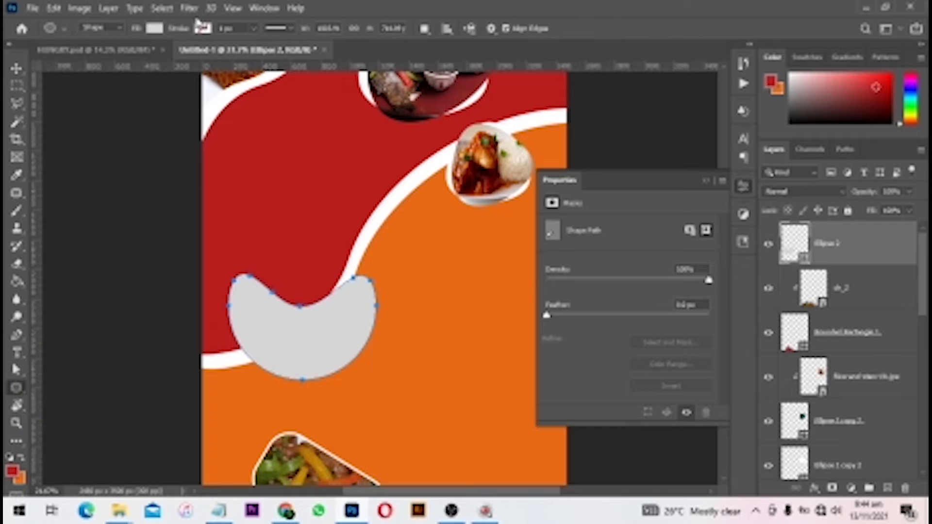
pyautogui.click(203, 29)
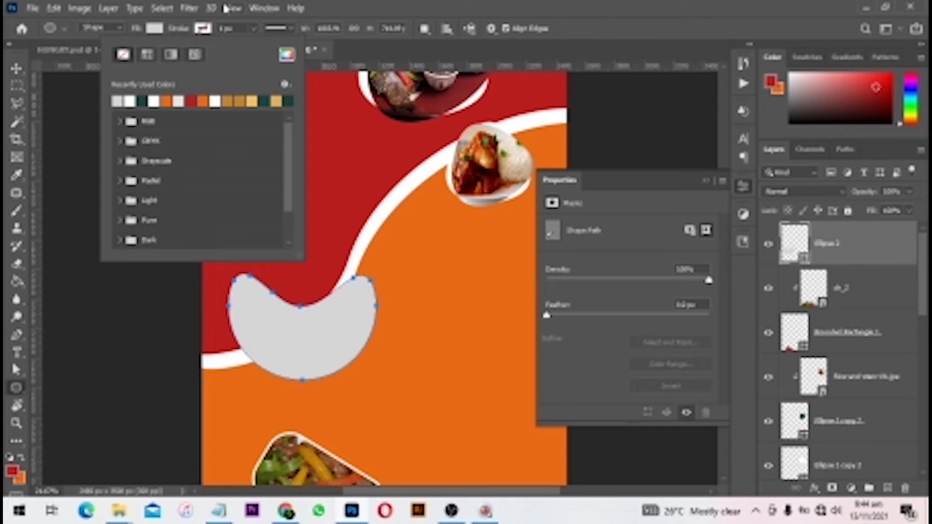
pyautogui.click(130, 101)
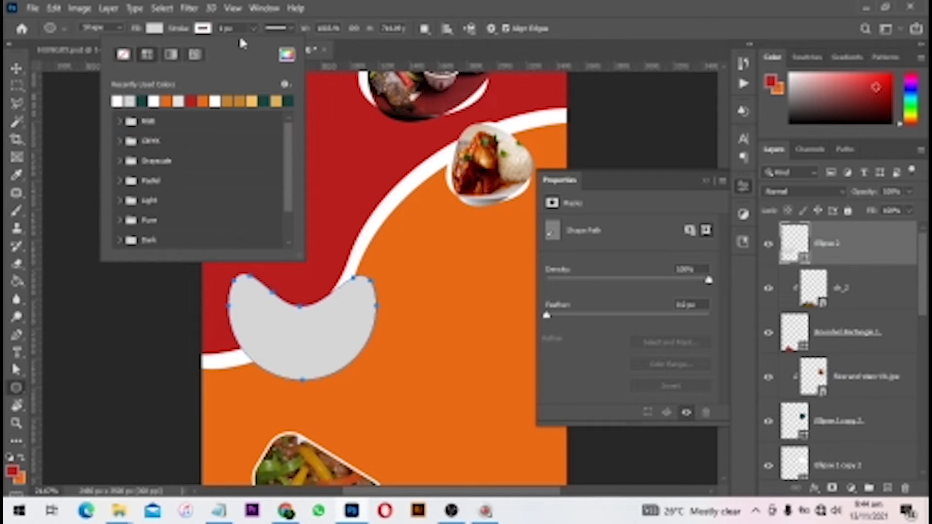
pyautogui.moveTo(237, 28); pyautogui.dragTo(165, 36)
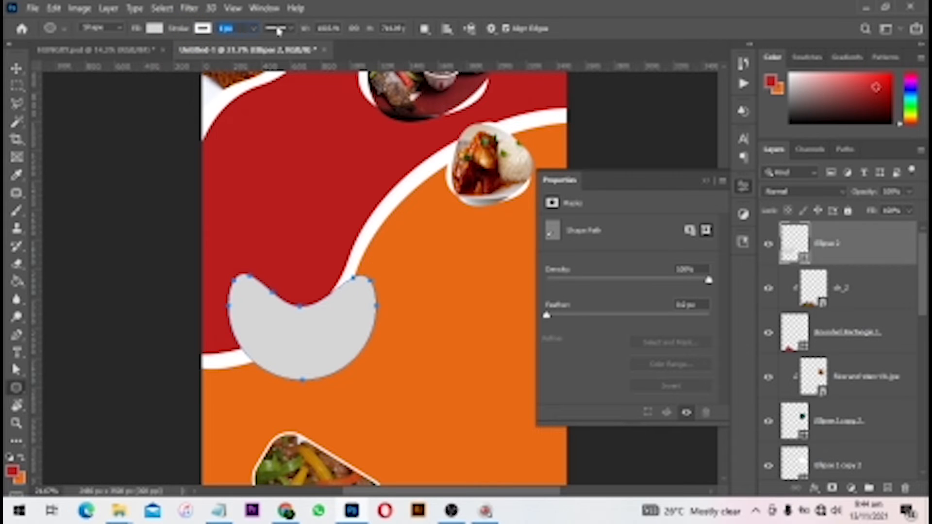
pyautogui.write('15')
pyautogui.press('Return')
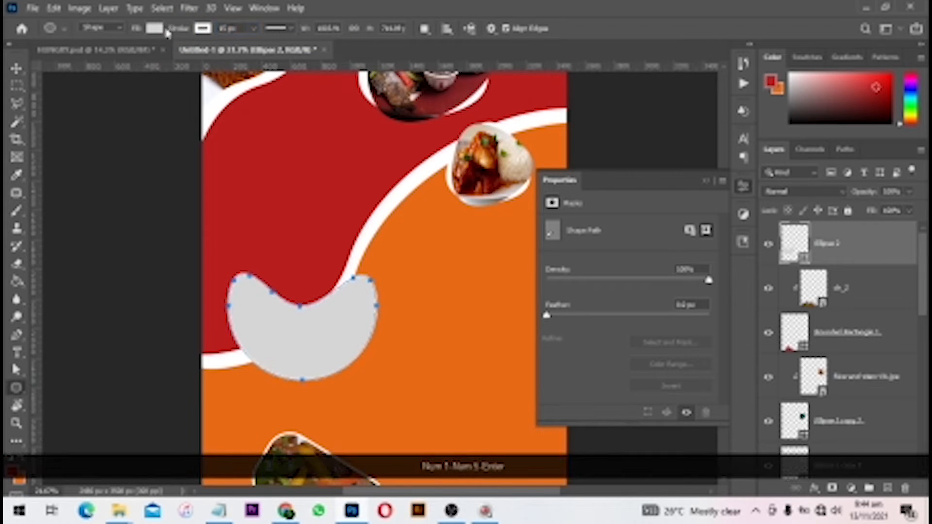
# Place the img_5744 photo from the restaurant flyer folder over the grey bowl shape and scale it down to cover the bowl.
pyautogui.click(163, 30)
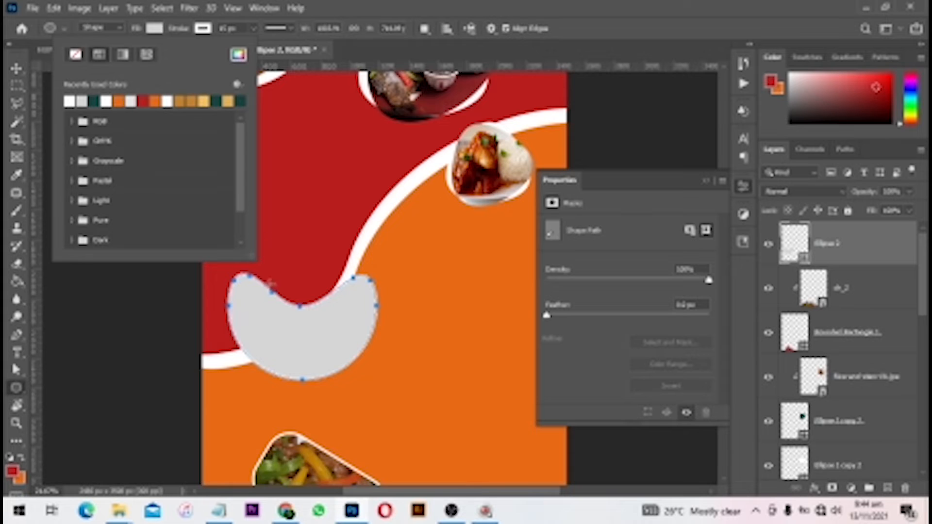
pyautogui.press('Escape')
pyautogui.press('v')
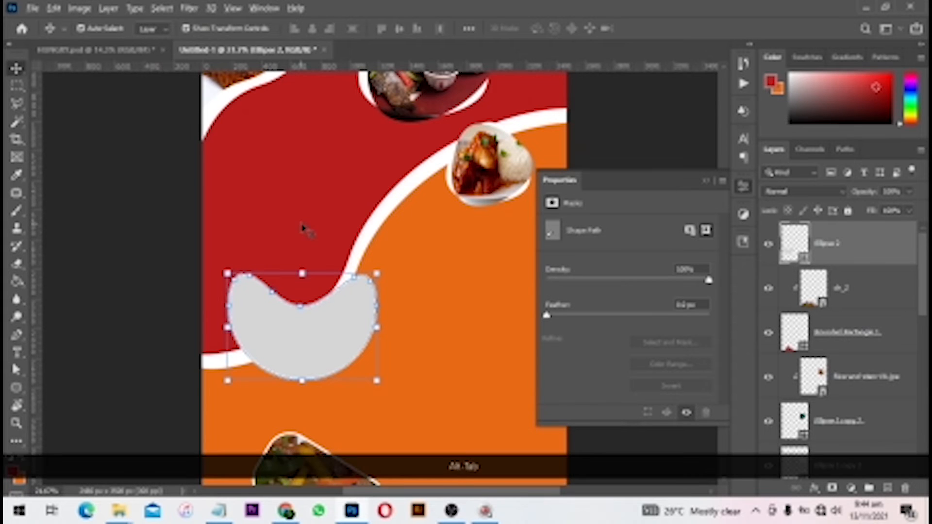
pyautogui.hotkey('alt', 'Tab')
pyautogui.click(420, 180)
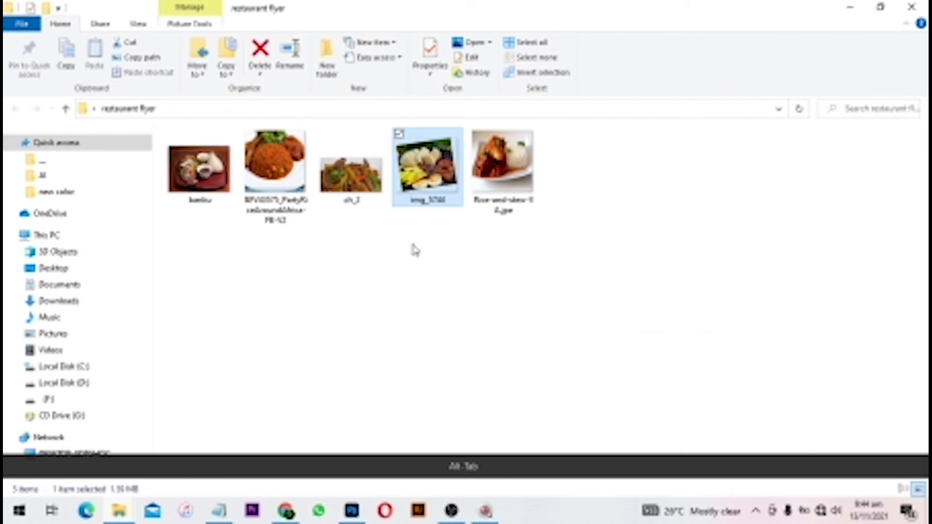
pyautogui.hotkey('alt', 'Tab')
pyautogui.moveTo(325, 290); pyautogui.dragTo(328, 295)
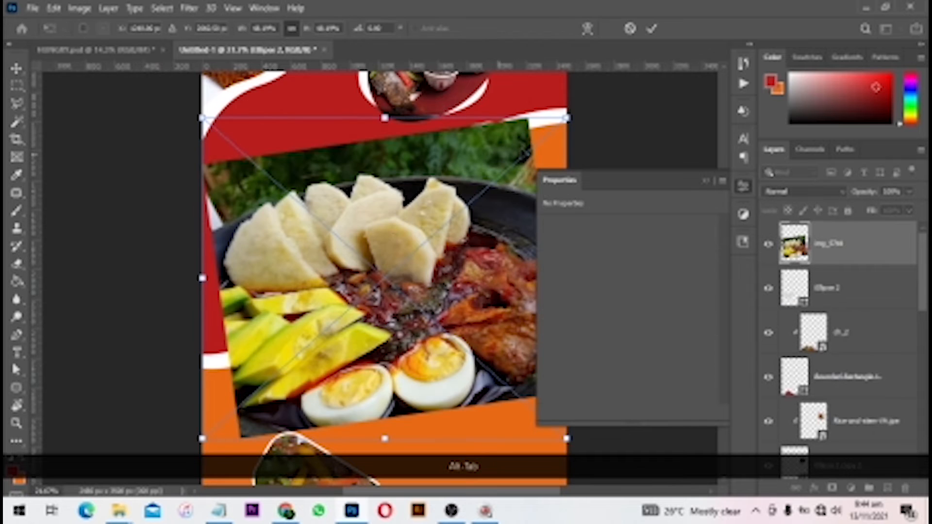
pyautogui.moveTo(568, 117); pyautogui.dragTo(373, 272)
pyautogui.press('Return')
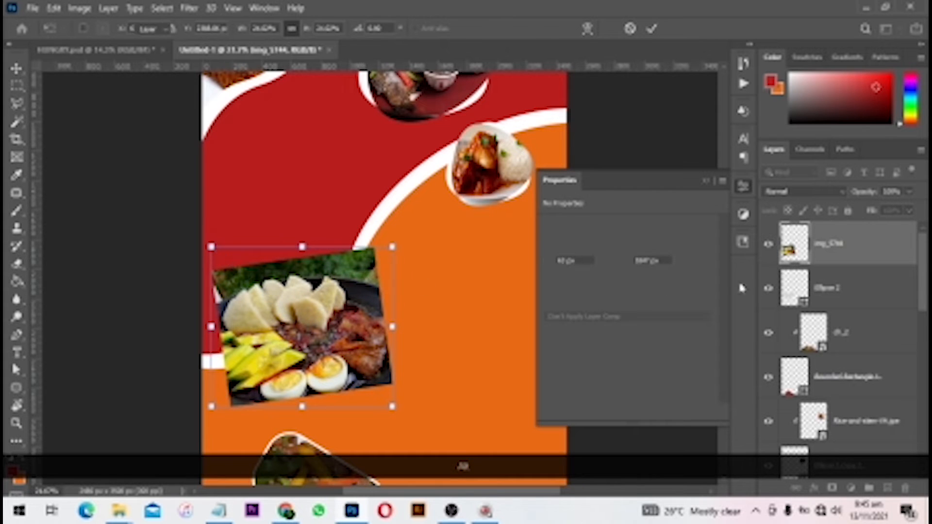
# Clip the img_5744 photo into the bowl shape, shrink it slightly and nudge it a little to the right.
pyautogui.rightClick(862, 238)
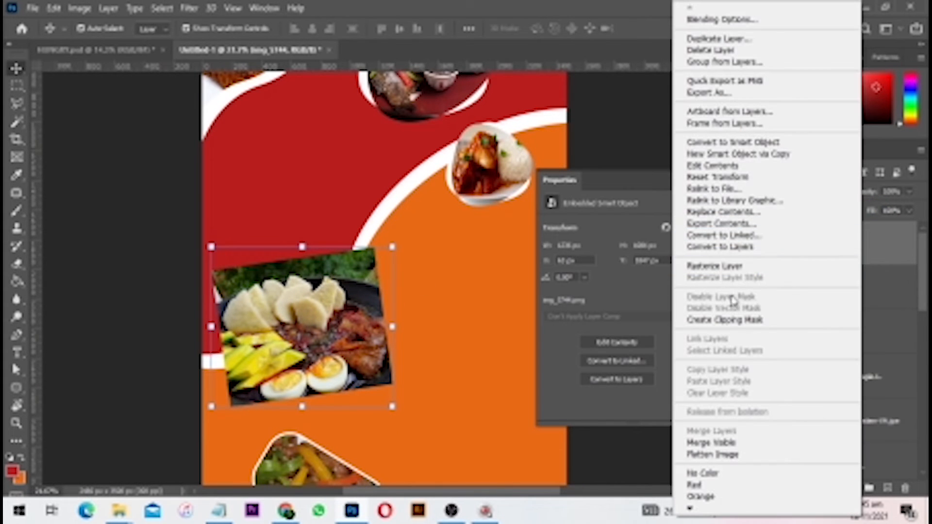
pyautogui.click(732, 320)
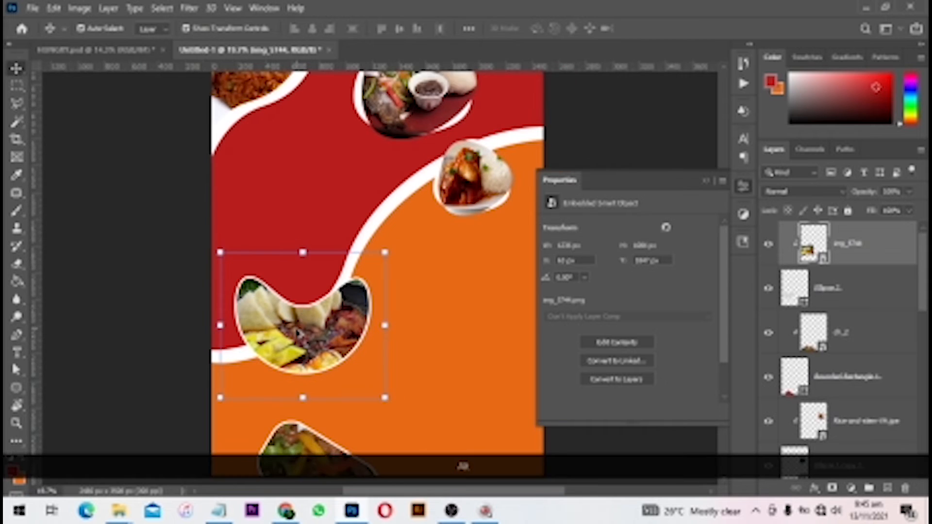
pyautogui.scroll(1, 299, 333)
pyautogui.moveTo(404, 236); pyautogui.dragTo(393, 245)
pyautogui.doubleClick(350, 297)
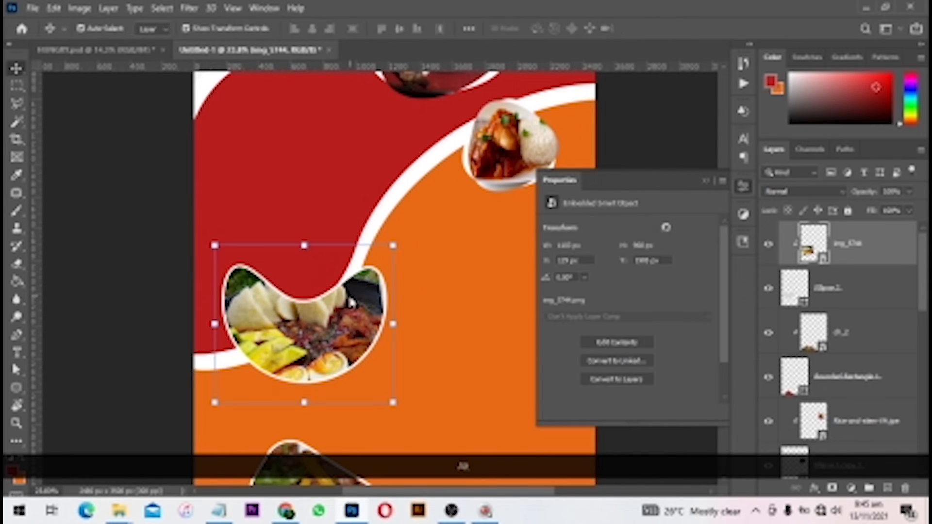
pyautogui.press('Right')
pyautogui.press('Right')
pyautogui.press('Right')
pyautogui.press('Right')
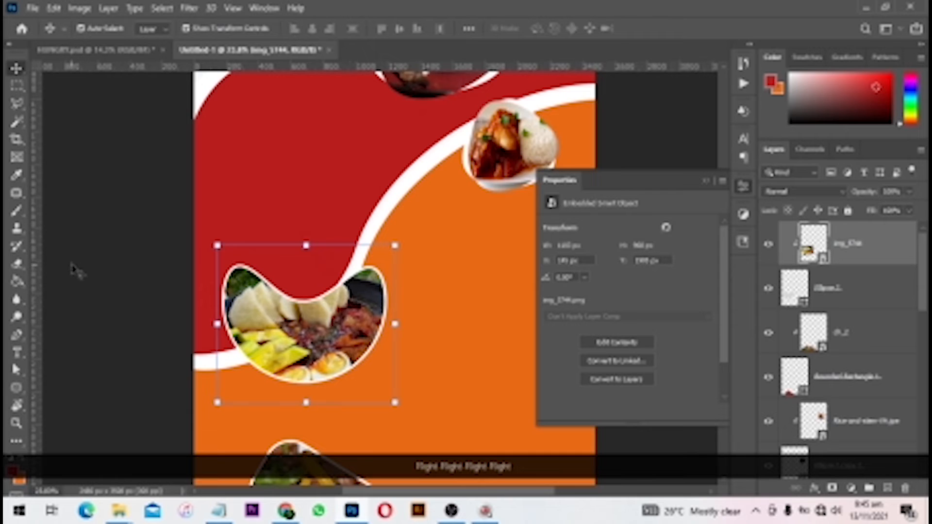
pyautogui.click(73, 270)
pyautogui.scroll(-2, 449, 320)
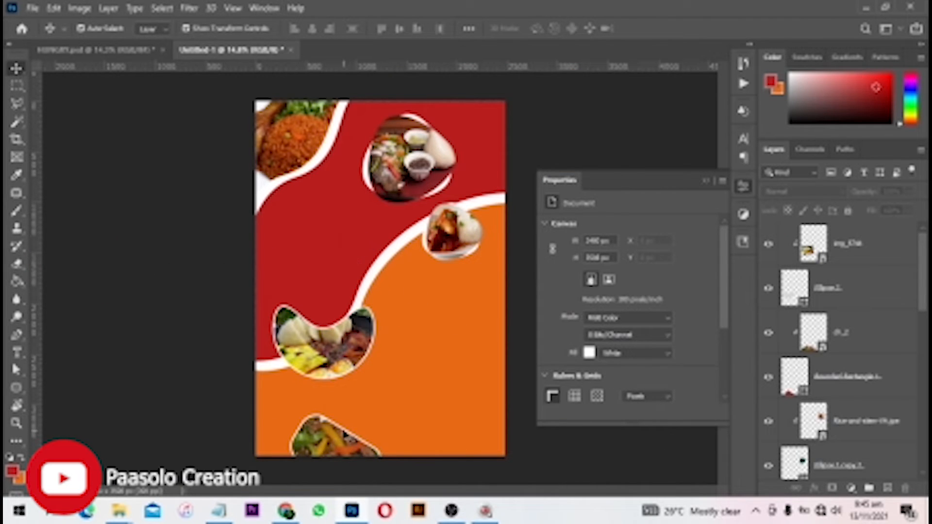
# Switch to Notepad, copy the word HALLELEL from the flyer text and return to Photoshop.
pyautogui.click(219, 510)
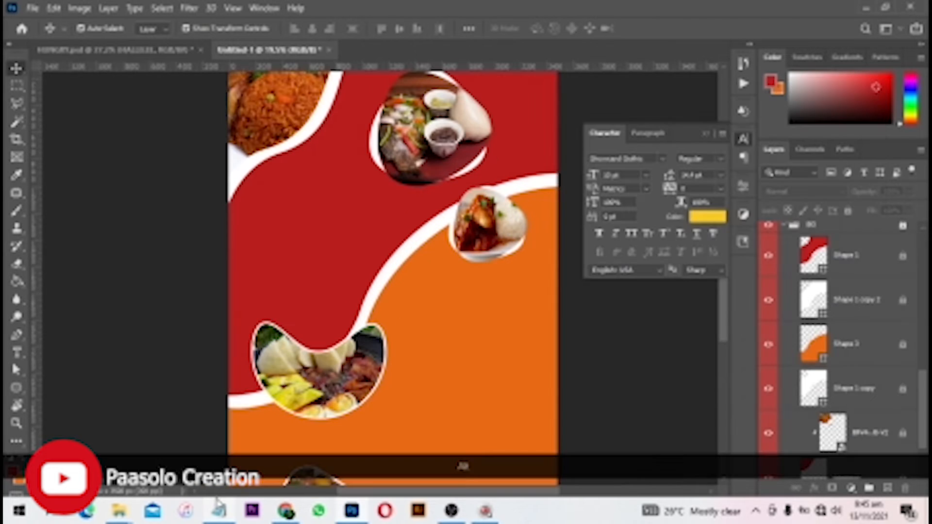
pyautogui.click(219, 510)
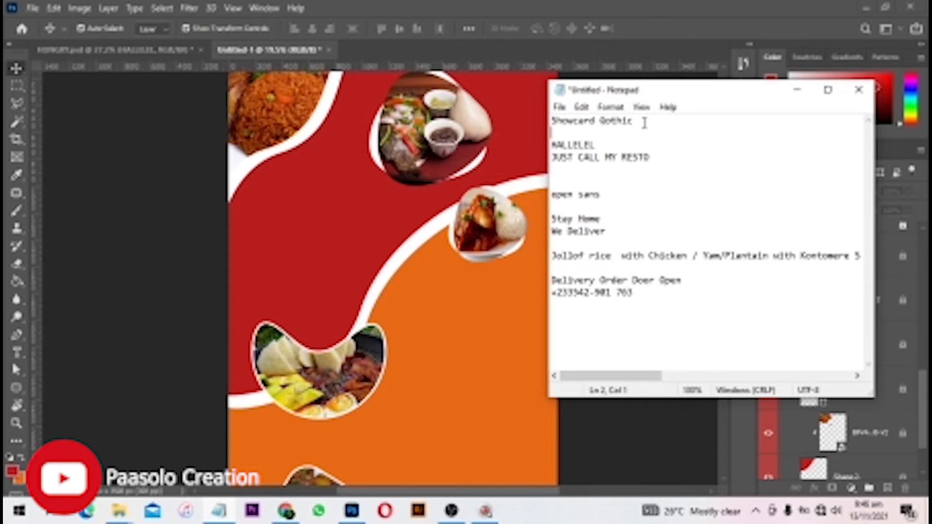
pyautogui.moveTo(606, 147); pyautogui.dragTo(530, 145)
pyautogui.hotkey('ctrl', 'c')
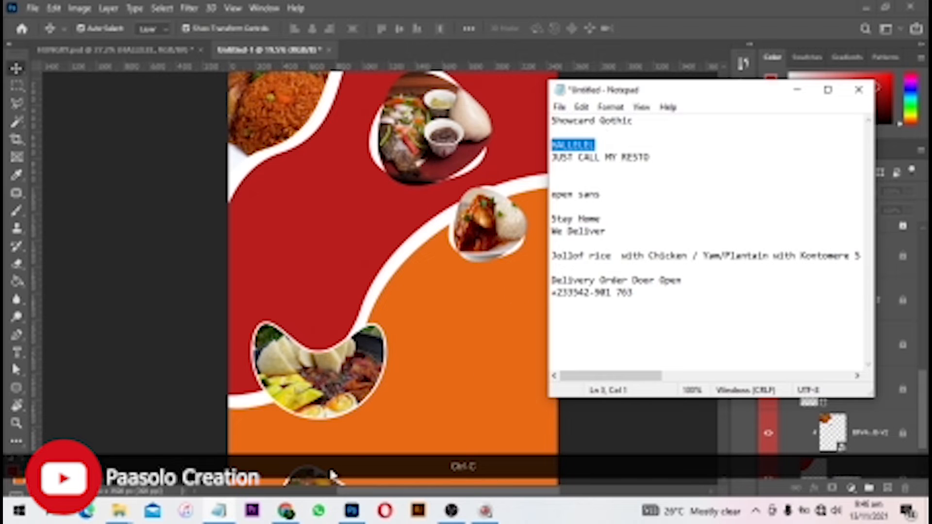
pyautogui.click(335, 392)
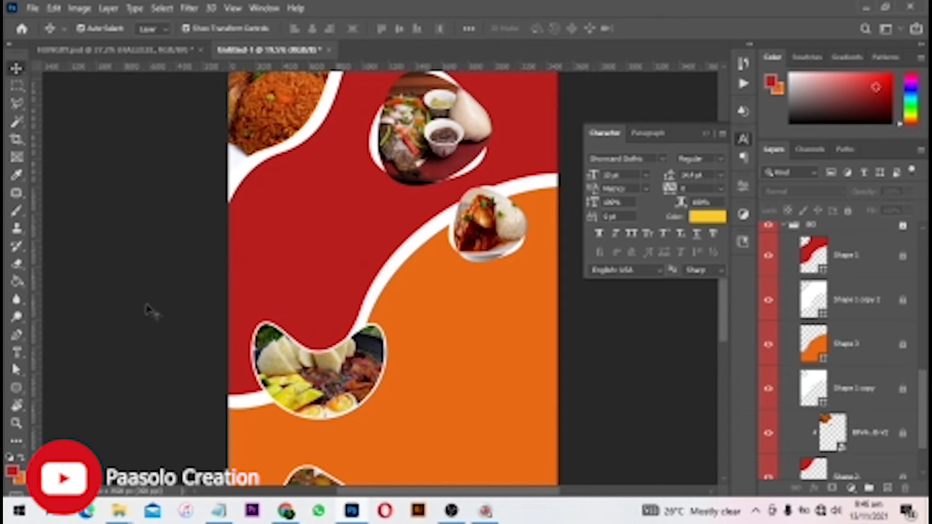
# Try to add the copied HALLELEL text to the red area above the bowl photo.
pyautogui.click(18, 350)
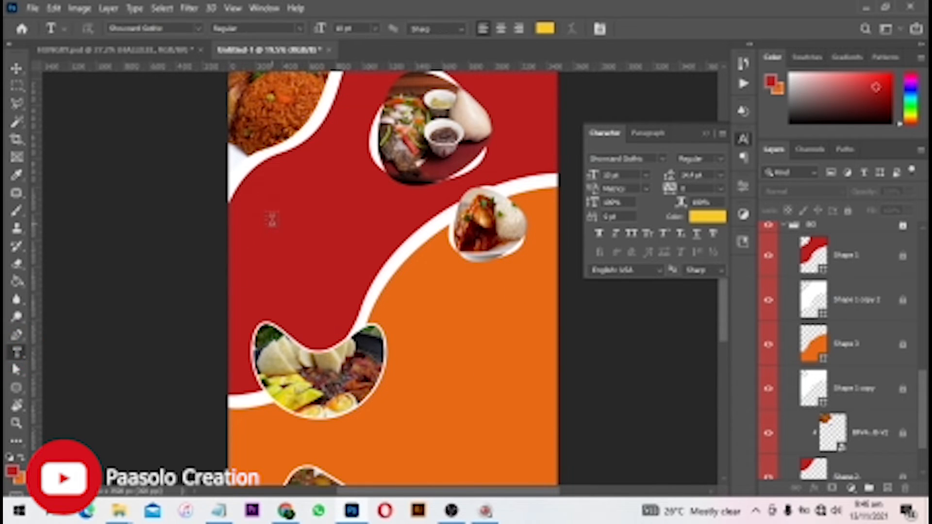
pyautogui.click(336, 245)
pyautogui.hotkey('ctrl', 'v')
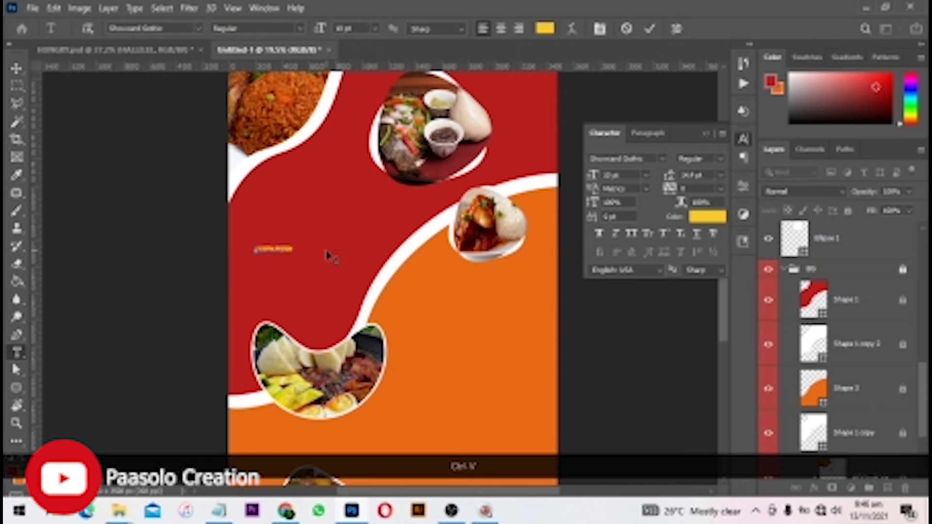
pyautogui.hotkey('ctrl', 'a')
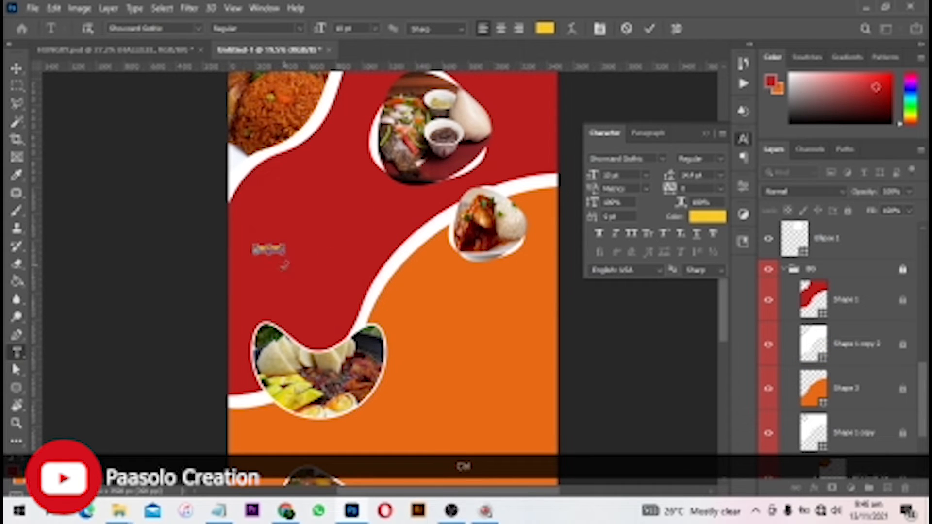
pyautogui.hotkey('ctrl', 'a')
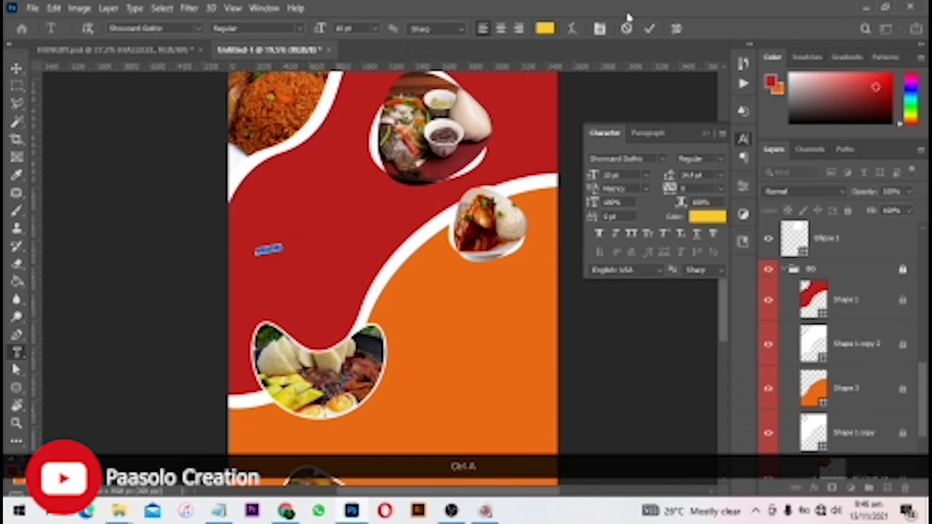
pyautogui.click(648, 30)
pyautogui.press('v')
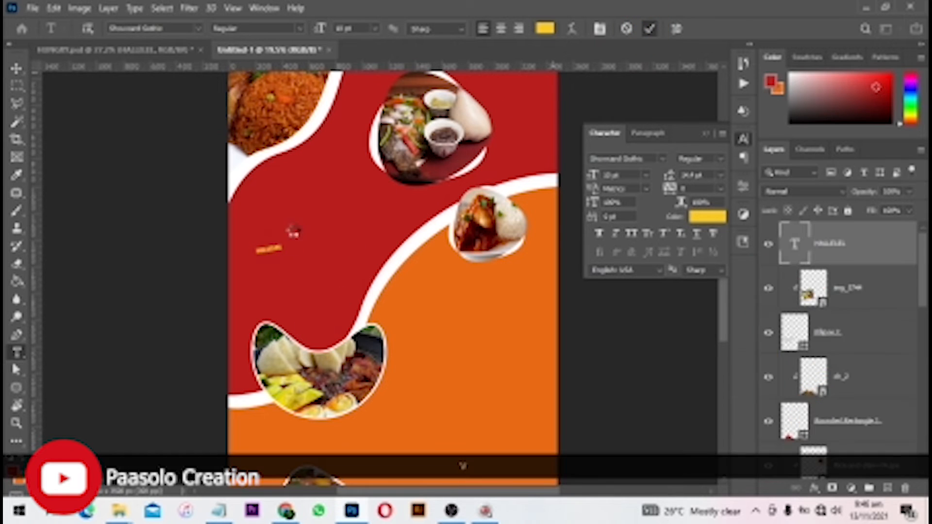
pyautogui.hotkey('ctrl', 'z')
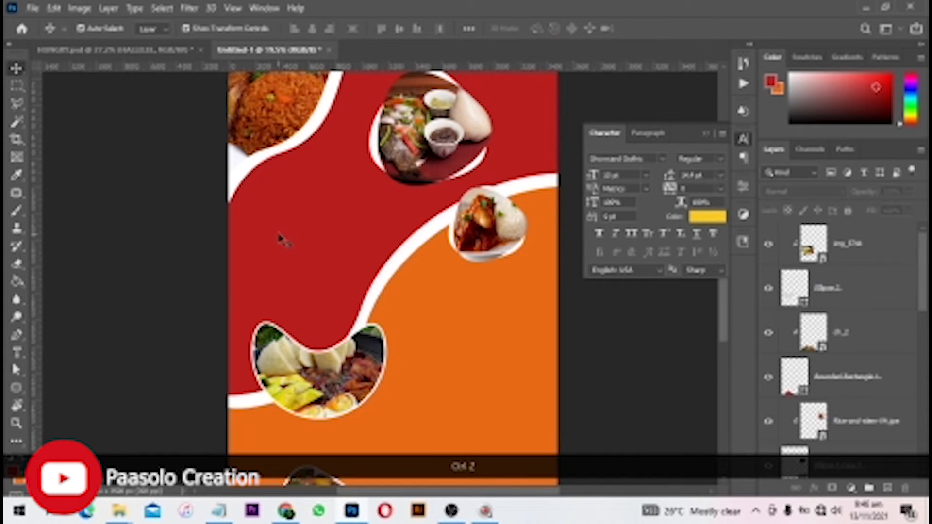
# Add the copied HALLELEL text in Showcard Gothic to the red area above the bowl photo and set its size to 40 pt.
pyautogui.press('t')
pyautogui.click(252, 235)
pyautogui.hotkey('ctrl', 'v')
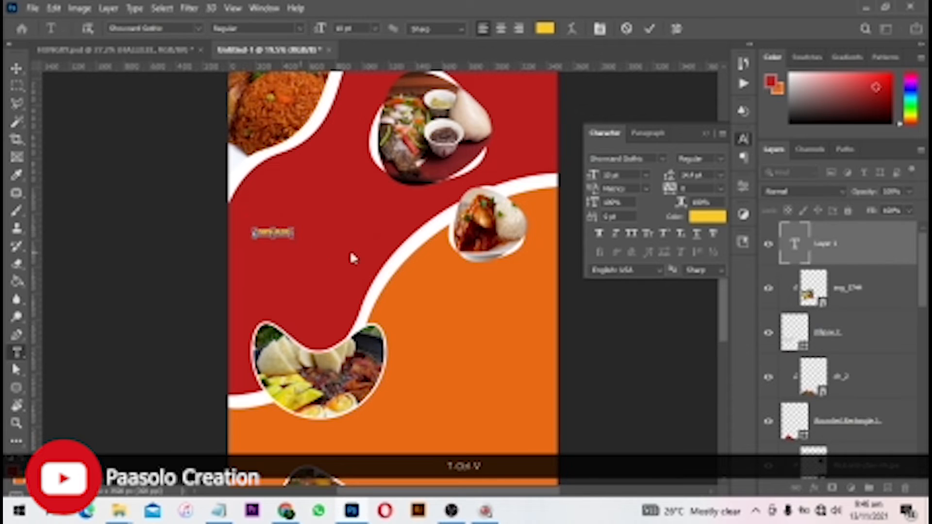
pyautogui.hotkey('ctrl', 'a')
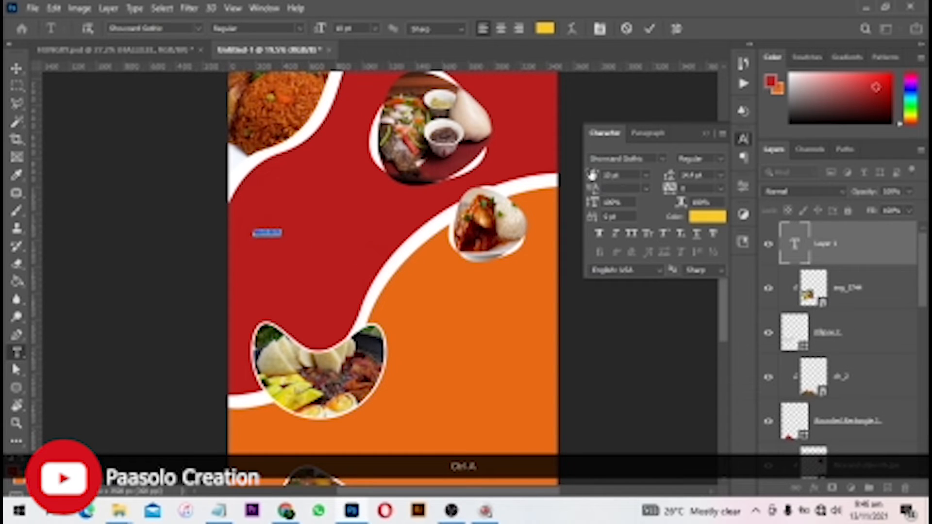
pyautogui.moveTo(592, 176)
pyautogui.mouseDown()
pyautogui.moveTo(603, 177)
pyautogui.moveTo(585, 178)
pyautogui.moveTo(599, 177)
pyautogui.mouseUp()
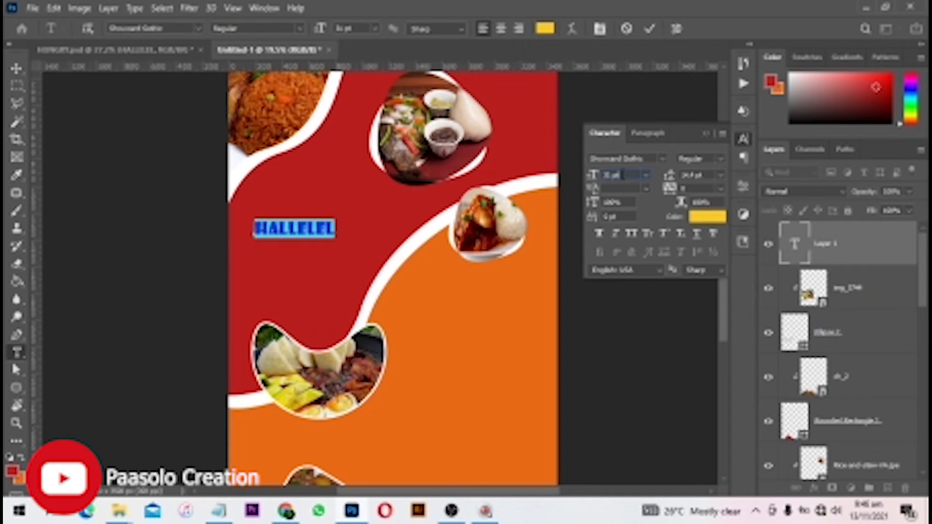
pyautogui.write('40')
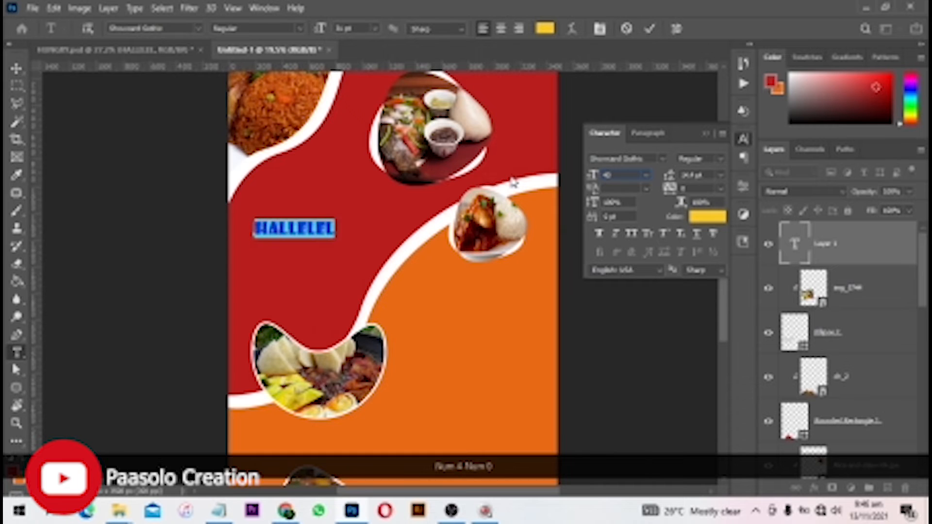
pyautogui.press('Return')
pyautogui.click(18, 68)
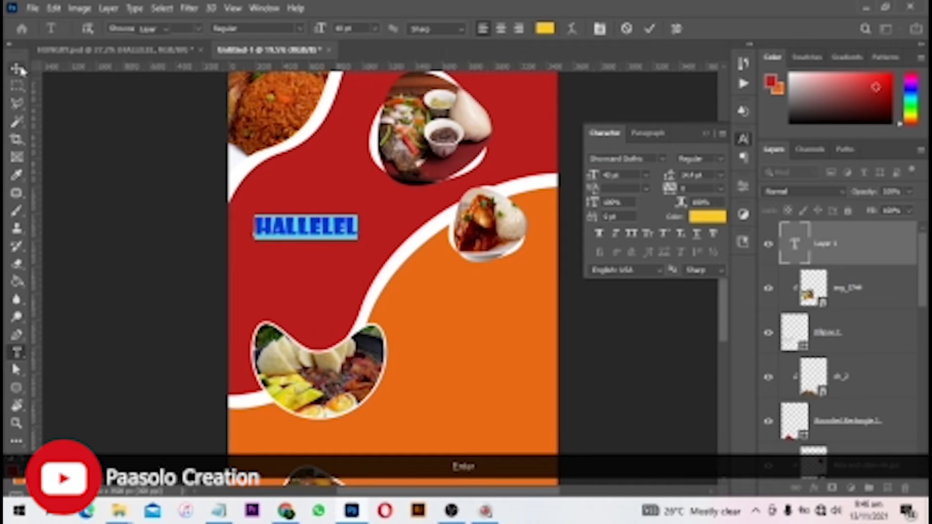
pyautogui.scroll(6, 110, 187)
pyautogui.moveTo(500, 248); pyautogui.dragTo(425, 248)
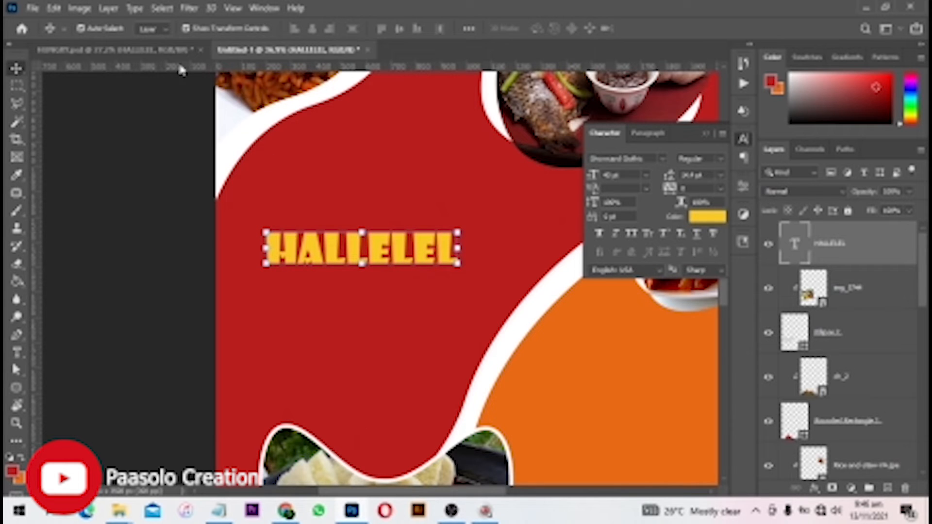
# Add the line JUST CALL MY RESTO from the Notepad text just below HALLELEL and color it white.
pyautogui.click(219, 515)
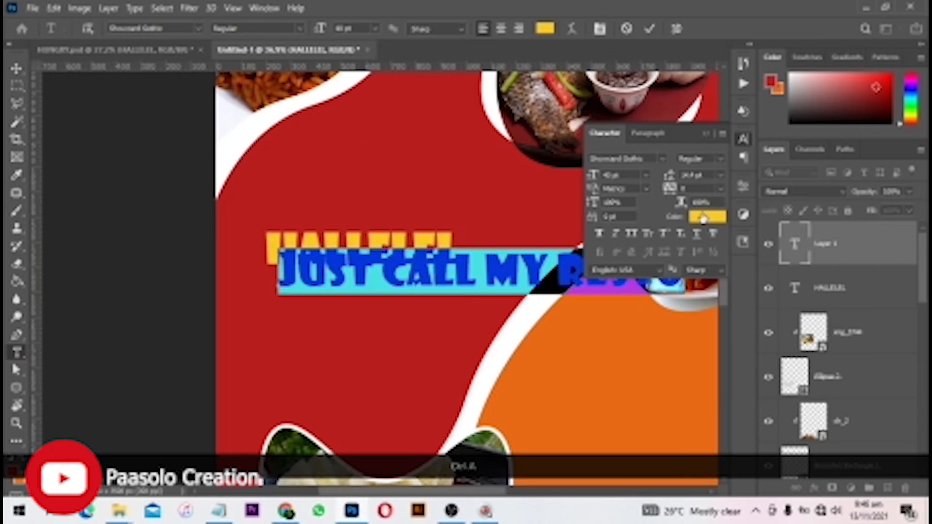
pyautogui.click(703, 218)
pyautogui.moveTo(619, 261); pyautogui.dragTo(493, 214)
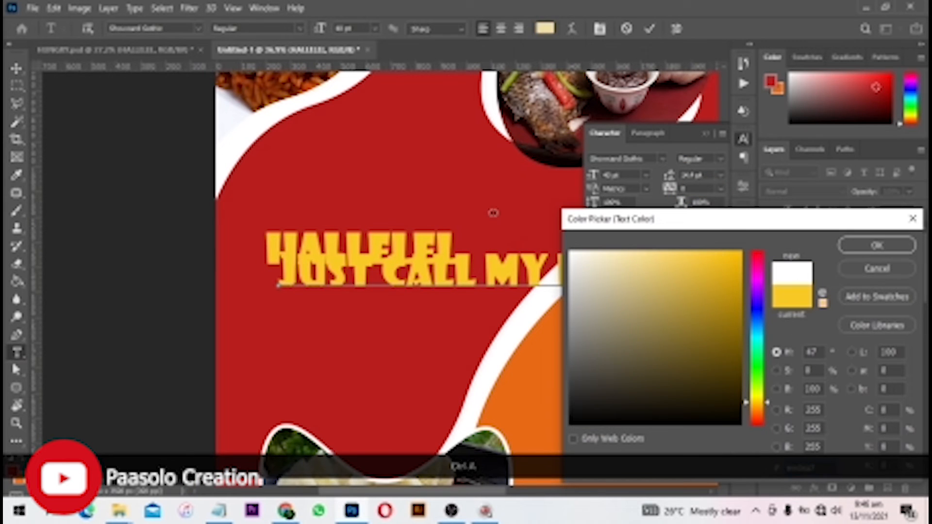
pyautogui.click(852, 247)
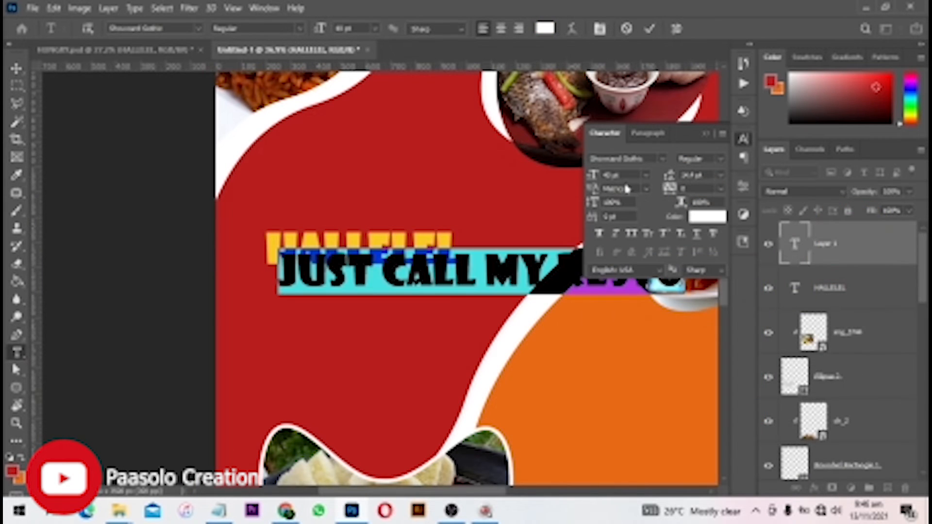
# Reduce the JUST CALL MY RESTO tagline's font size, trying 20 pt and settling on 15 pt.
pyautogui.moveTo(627, 176); pyautogui.dragTo(509, 185)
pyautogui.write('20')
pyautogui.press('Return')
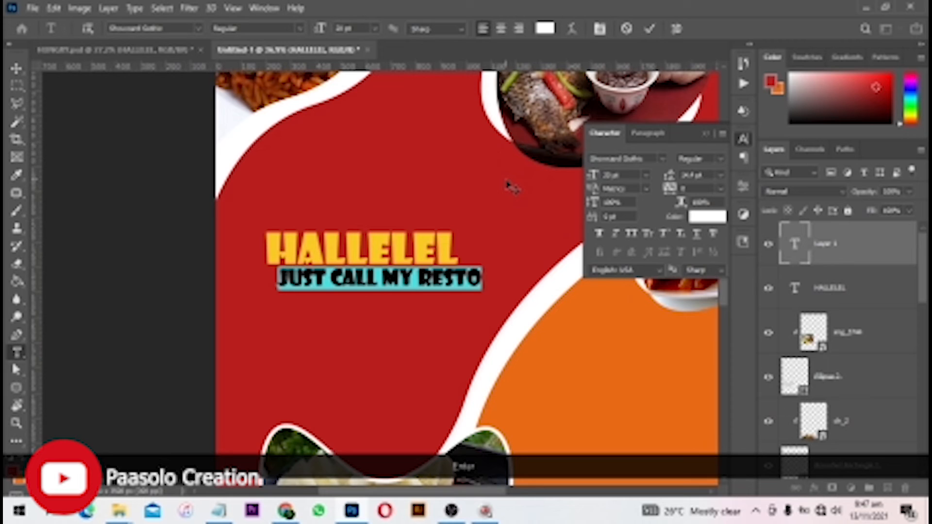
pyautogui.moveTo(624, 174); pyautogui.dragTo(518, 178)
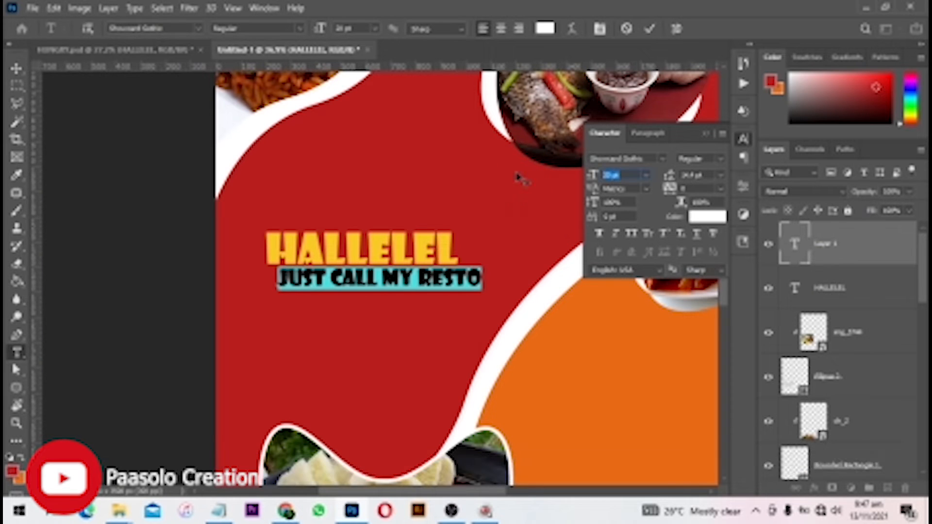
pyautogui.write('15')
pyautogui.press('Return')
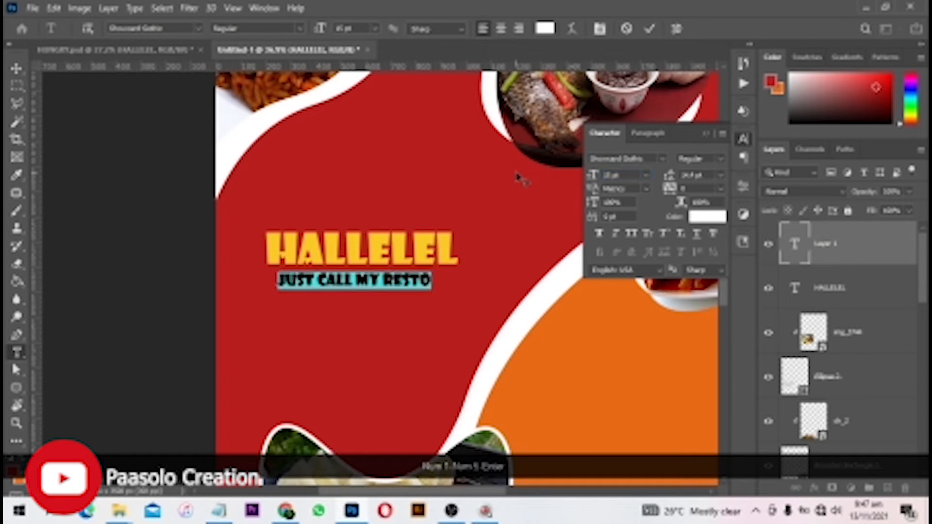
pyautogui.hotkey('ctrl', 'Return')
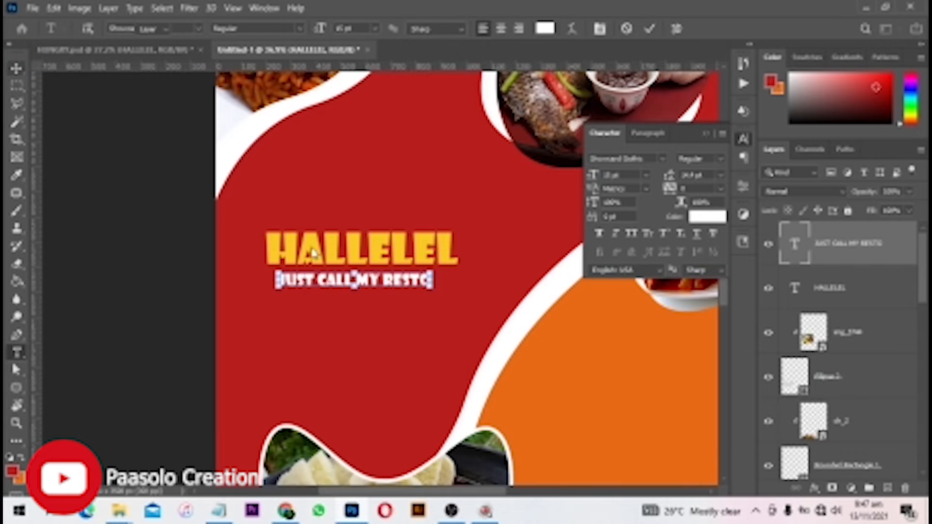
# Align the left edges of the HALLELEL title and the JUST CALL MY RESTO tagline, leaving only the tagline selected.
pyautogui.keyDown('shift'); pyautogui.click(343, 245); pyautogui.keyUp('shift')
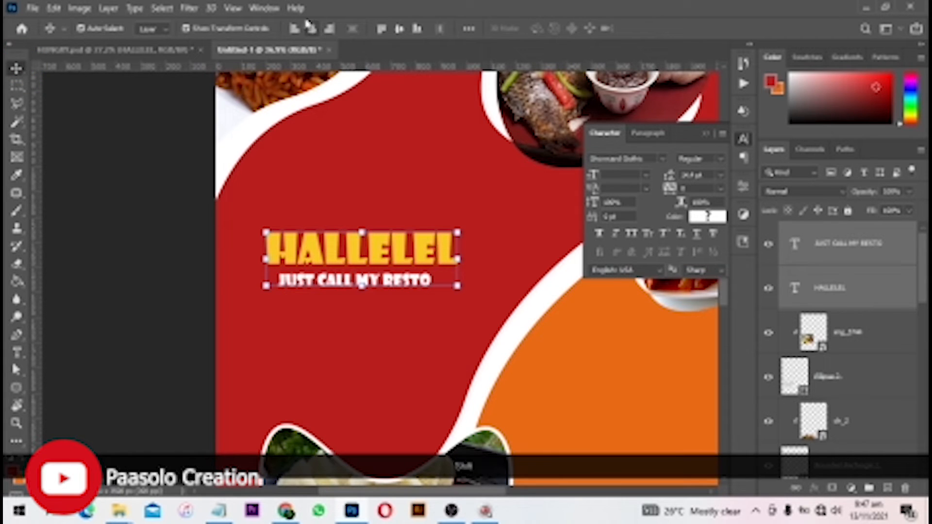
pyautogui.click(291, 30)
pyautogui.click(109, 201)
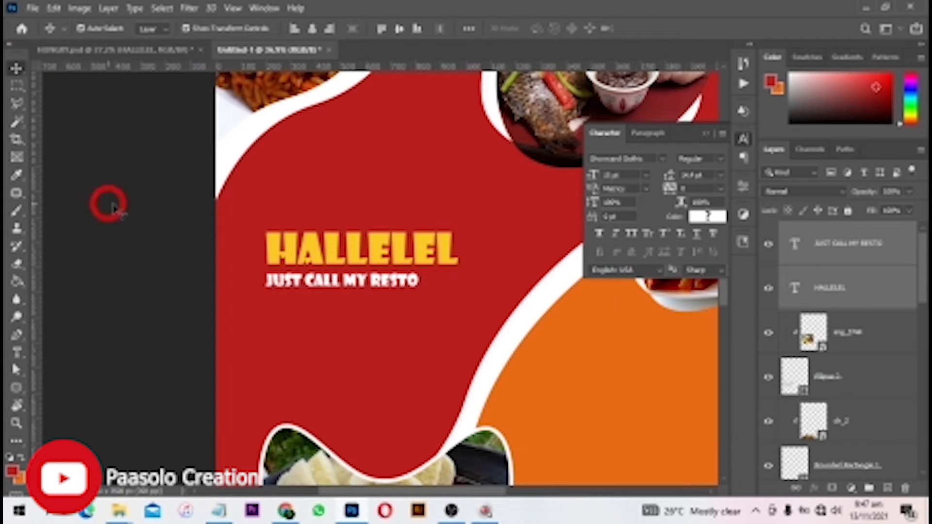
pyautogui.click(391, 284)
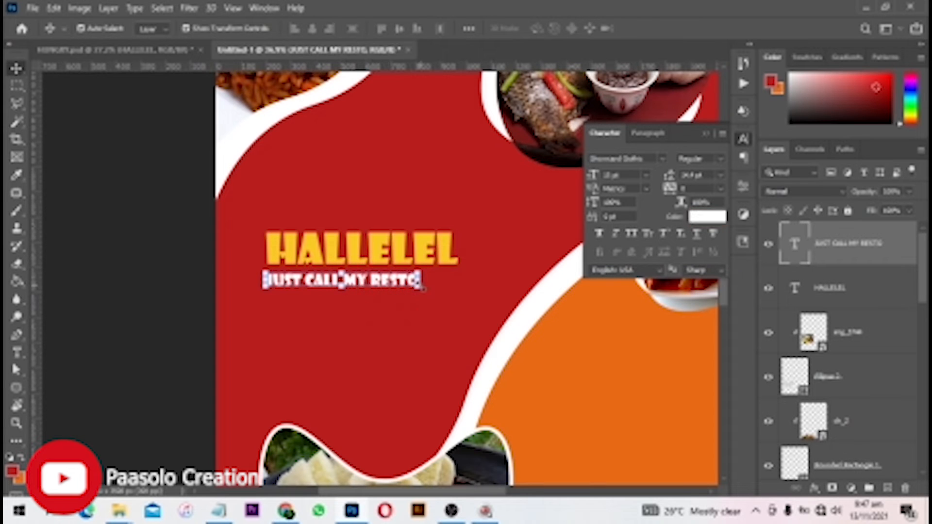
# Enlarge the JUST CALL MY RESTO tagline proportionally until it is slightly narrower than the HALLELEL title.
pyautogui.moveTo(420, 287); pyautogui.dragTo(439, 291)
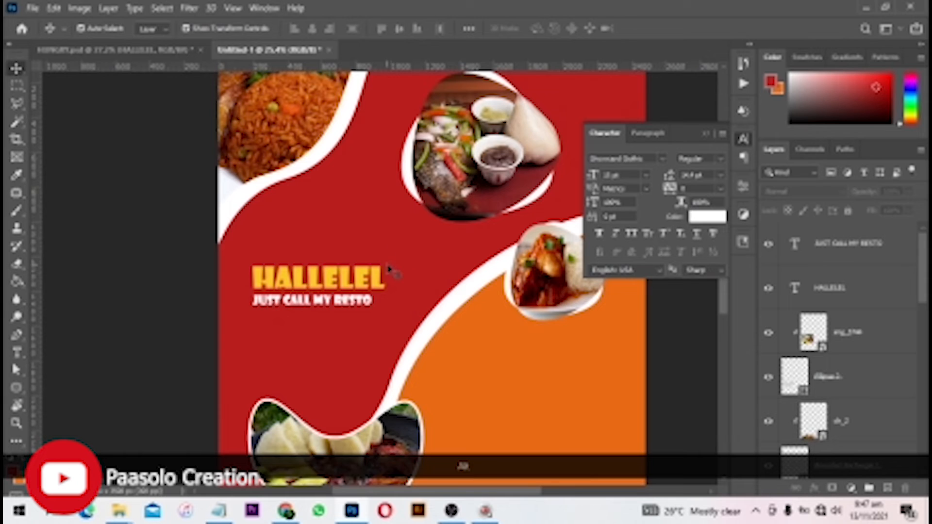
pyautogui.scroll(-3, 390, 269)
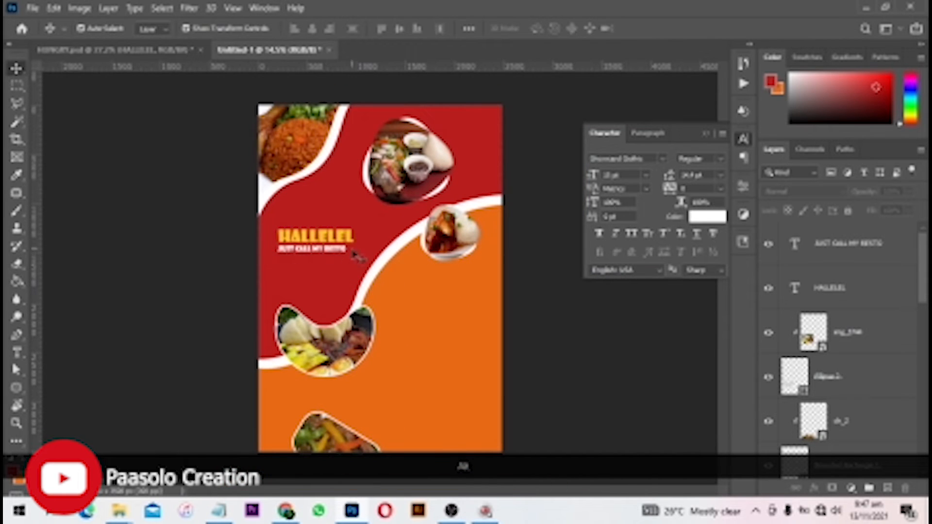
pyautogui.scroll(1, 356, 288)
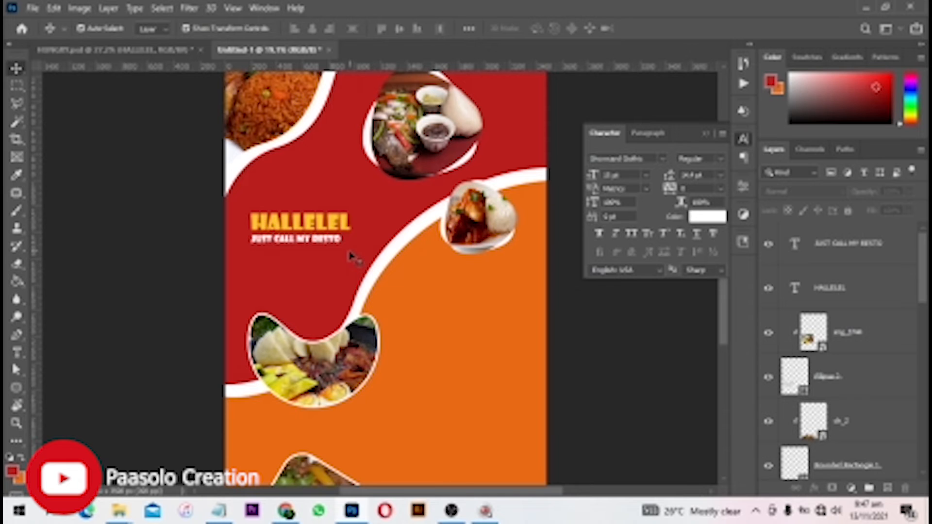
pyautogui.scroll(-1, 350, 204)
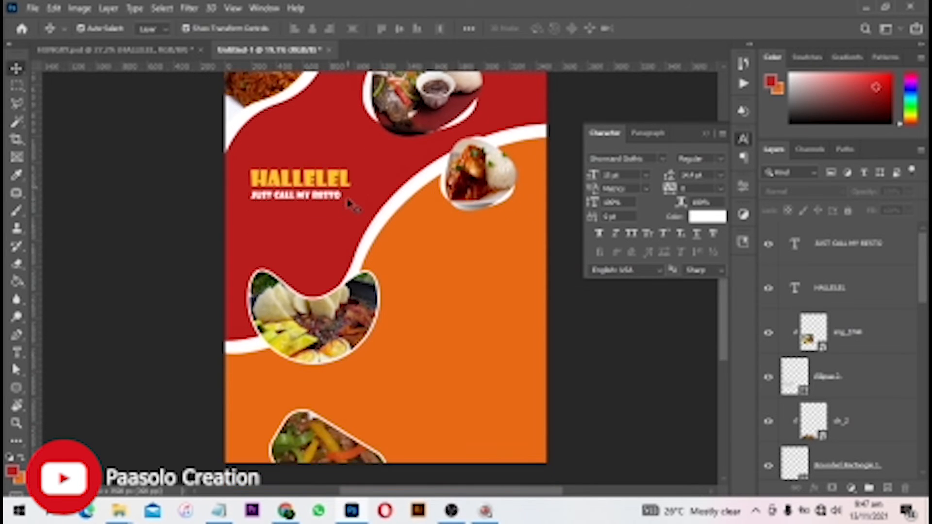
pyautogui.scroll(-1, 353, 215)
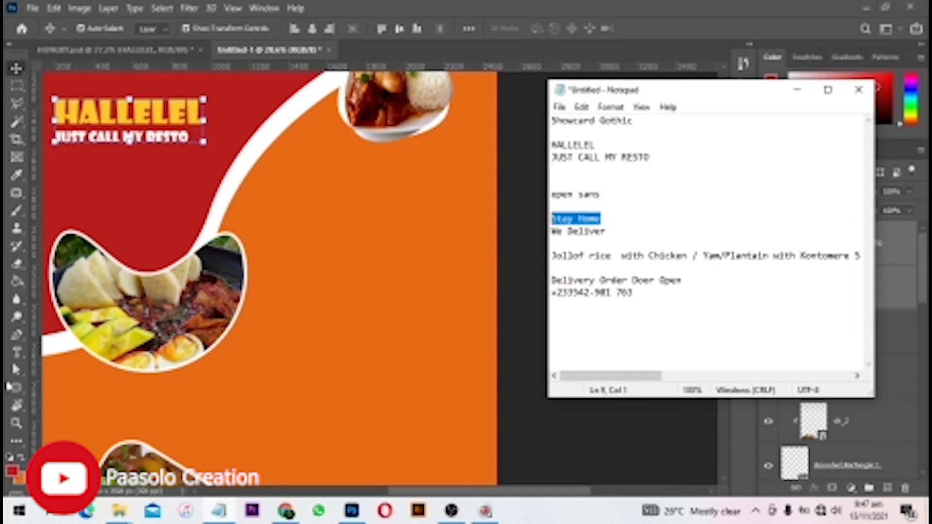
# Add the copied Stay Home text to the orange area beside the yam photo and set its size to 26 pt.
pyautogui.click(30, 354)
pyautogui.click(16, 353)
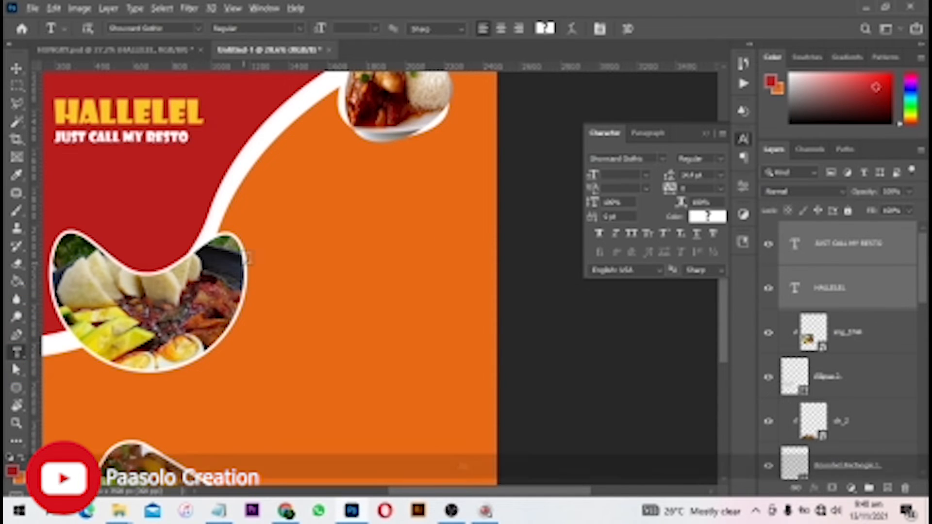
pyautogui.scroll(2, 299, 228)
pyautogui.click(360, 205)
pyautogui.write('Stay Home')
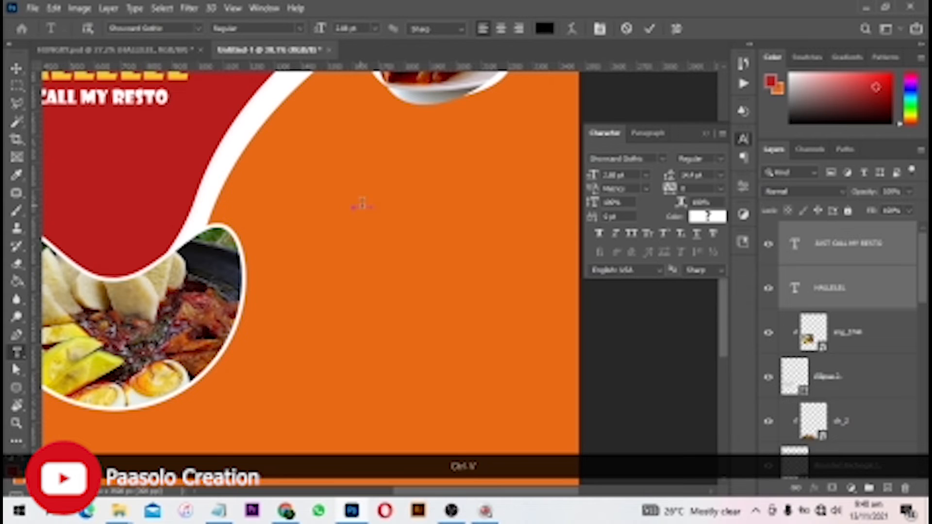
pyautogui.hotkey('ctrl', 'a')
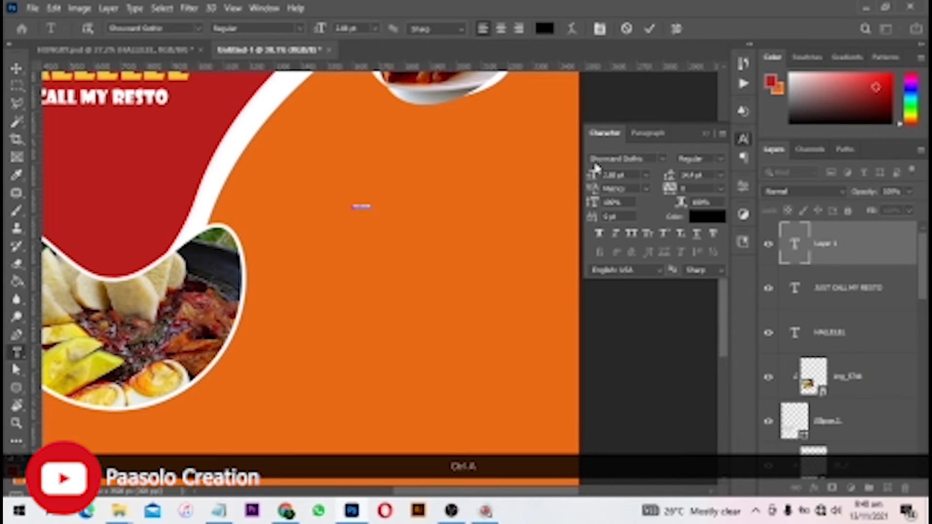
pyautogui.moveTo(594, 175); pyautogui.dragTo(610, 176)
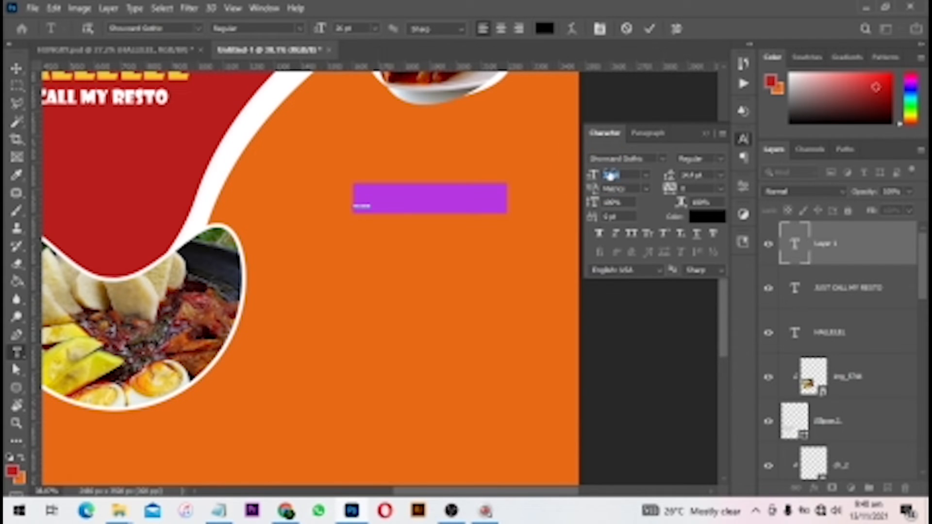
# Set the Stay Home text's font to Open Sans Extrabold.
pyautogui.click(643, 159)
pyautogui.write('open')
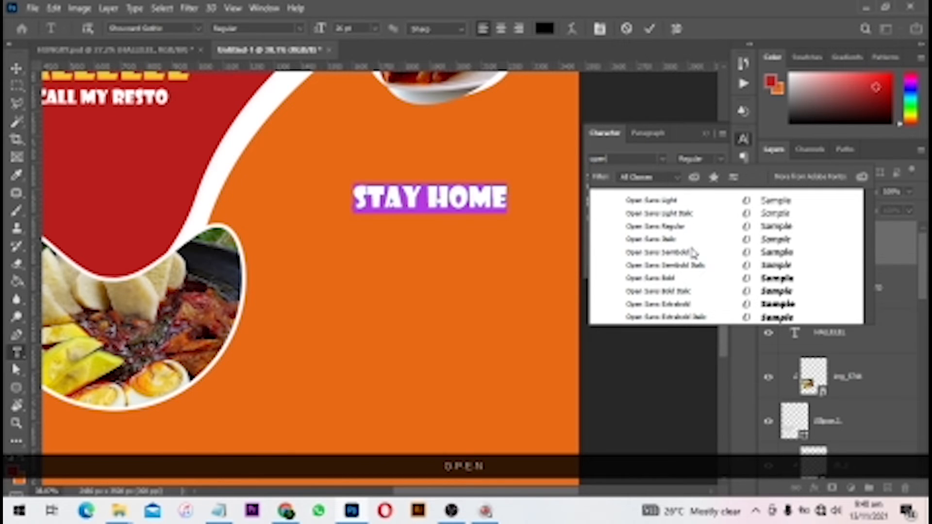
pyautogui.click(665, 291)
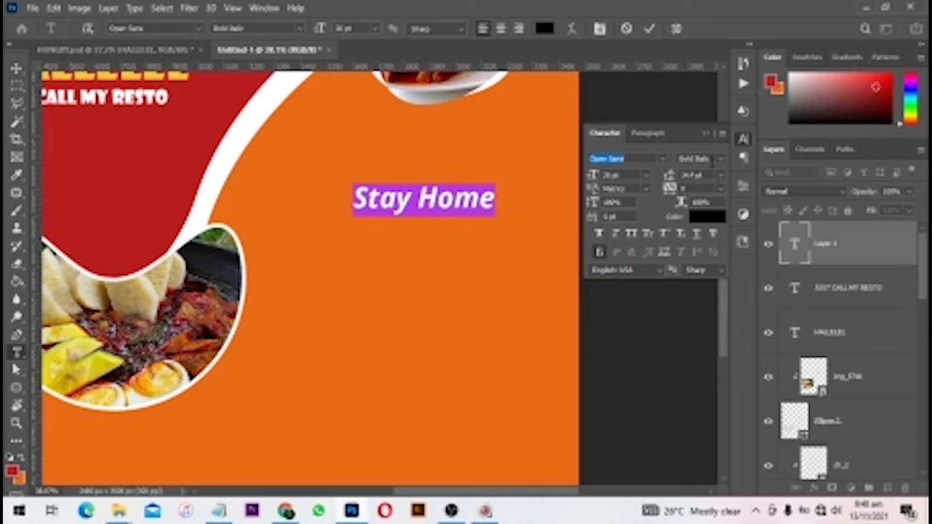
pyautogui.click(712, 159)
pyautogui.click(721, 254)
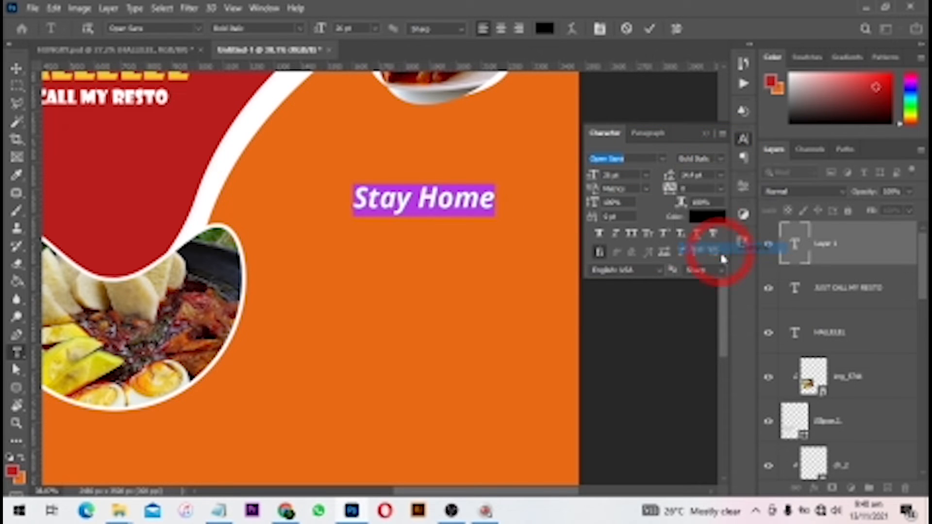
pyautogui.click(719, 159)
pyautogui.click(720, 261)
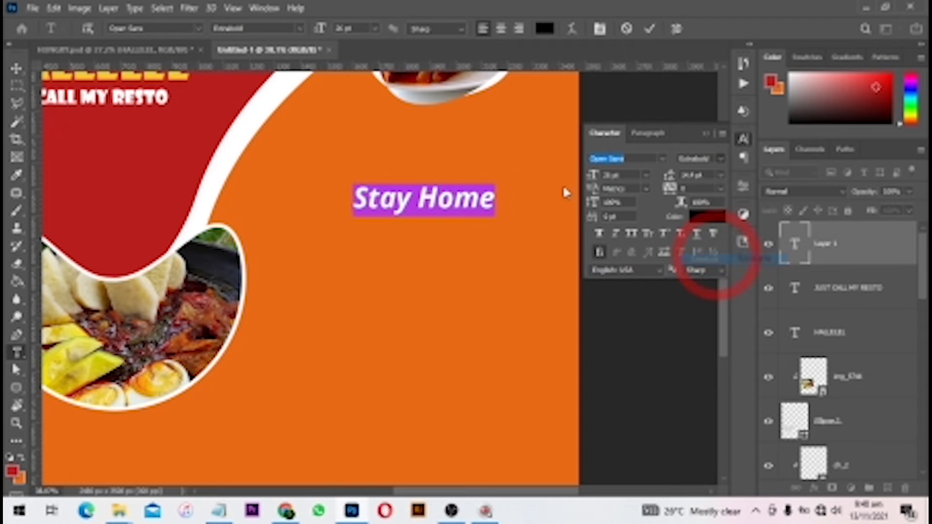
pyautogui.click(649, 29)
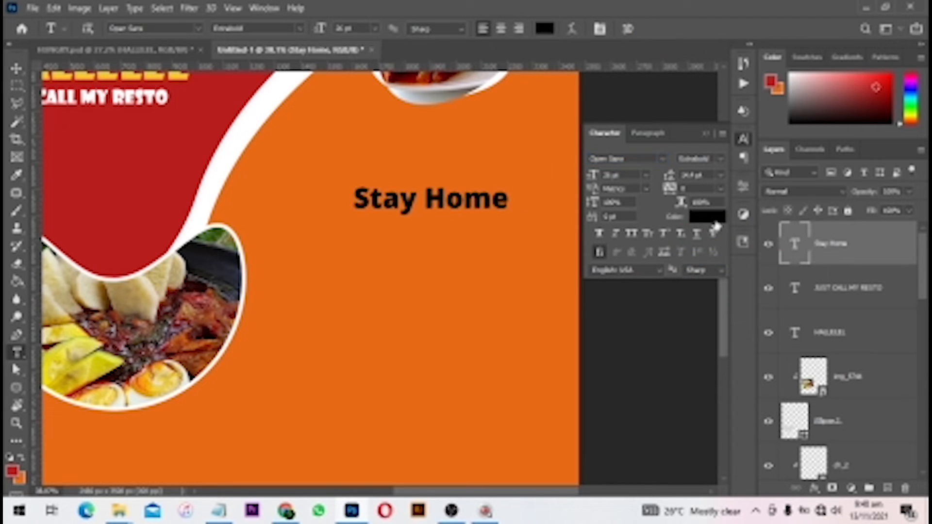
# Color the Stay Home text white and set its size to 30 pt.
pyautogui.click(708, 216)
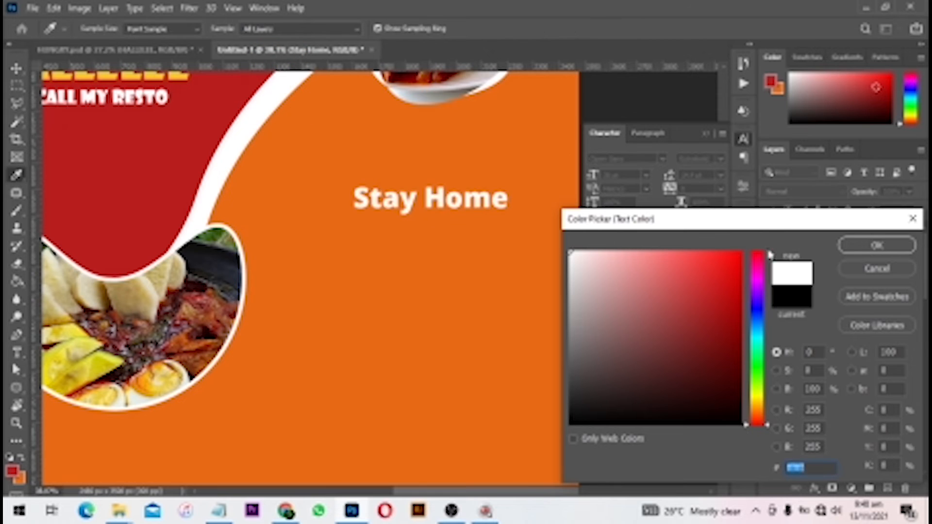
pyautogui.click(877, 245)
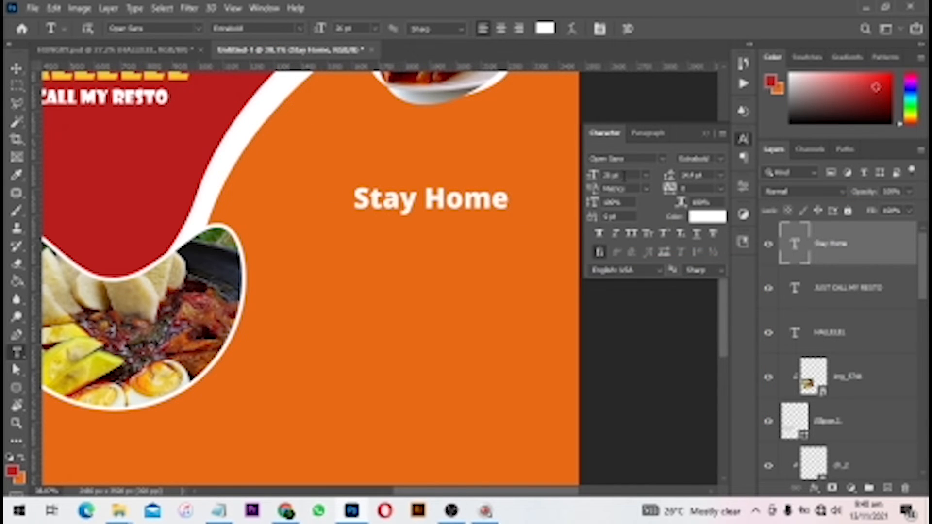
pyautogui.write('30')
pyautogui.press('Return')
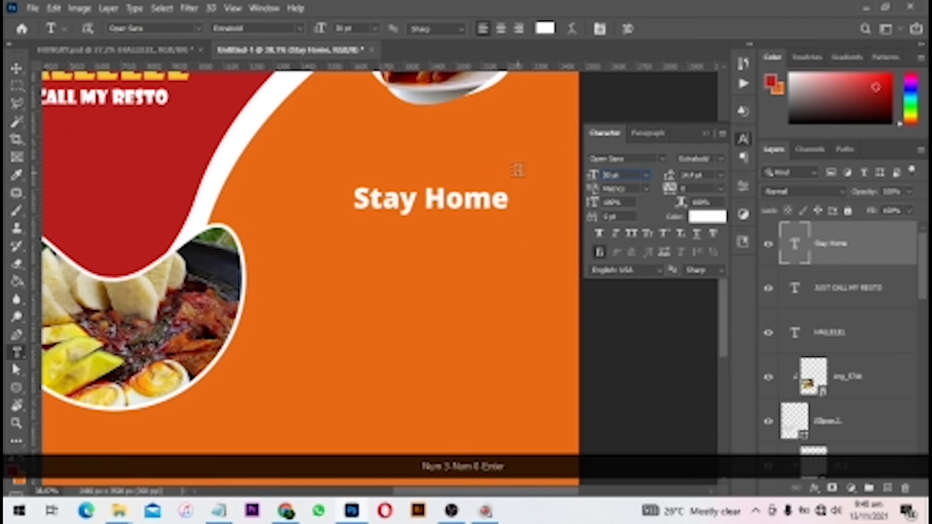
# Duplicate the Stay Home line directly below itself and set the copy's size to 22 pt.
pyautogui.press('v')
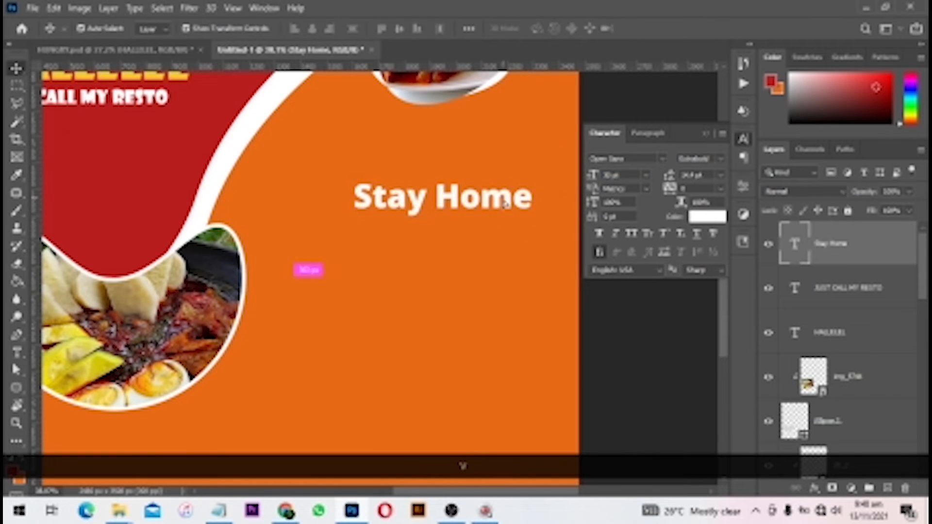
pyautogui.moveTo(502, 199); pyautogui.dragTo(509, 237)
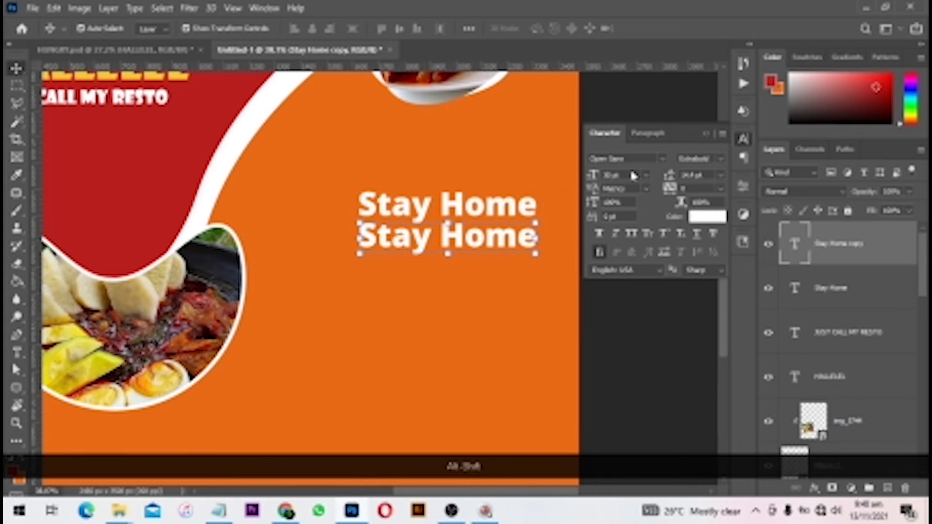
pyautogui.click(611, 175)
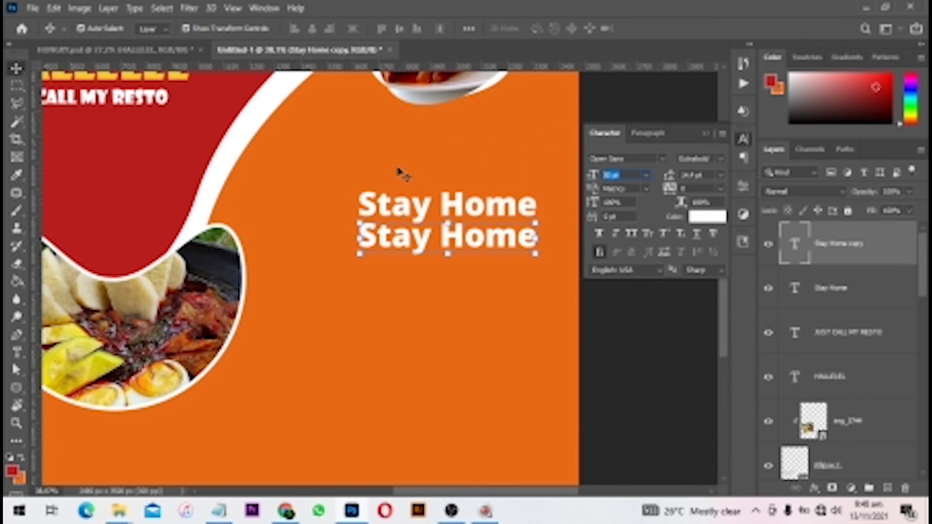
pyautogui.write('22')
pyautogui.press('Return')
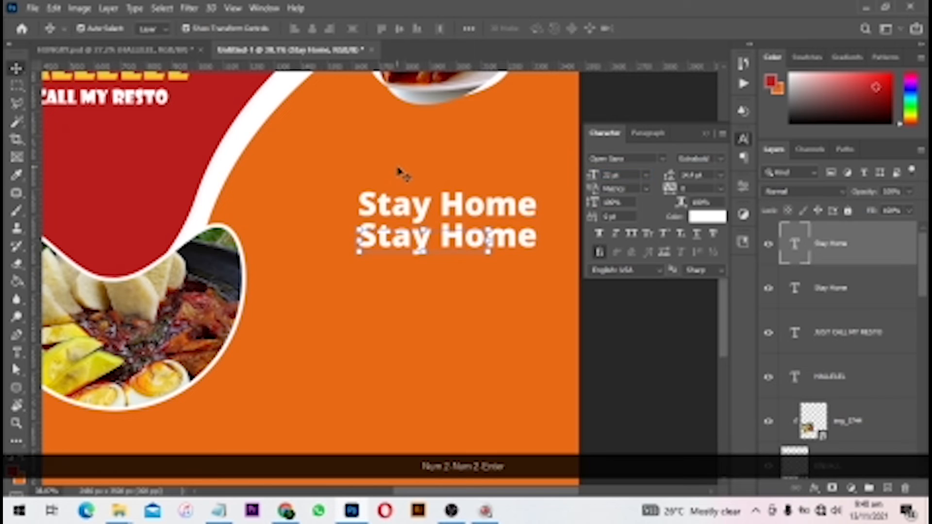
# Switch to Notepad and cut the We Deliver line to the clipboard, undoing the mistaken paste over it.
pyautogui.hotkey('alt', 'Tab')
pyautogui.moveTo(635, 235); pyautogui.dragTo(545, 233)
pyautogui.write('Stay Home')
pyautogui.hotkey('ctrl', 'z')
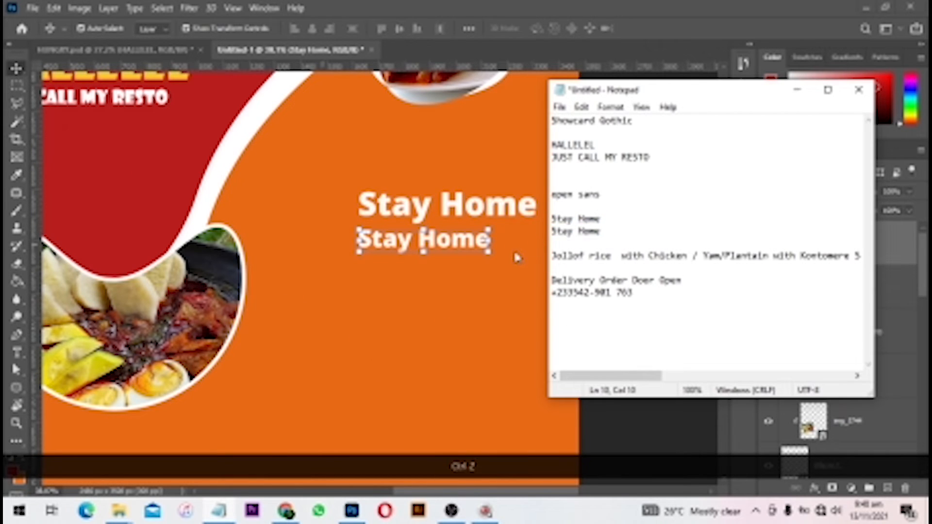
pyautogui.hotkey('ctrl', 'x')
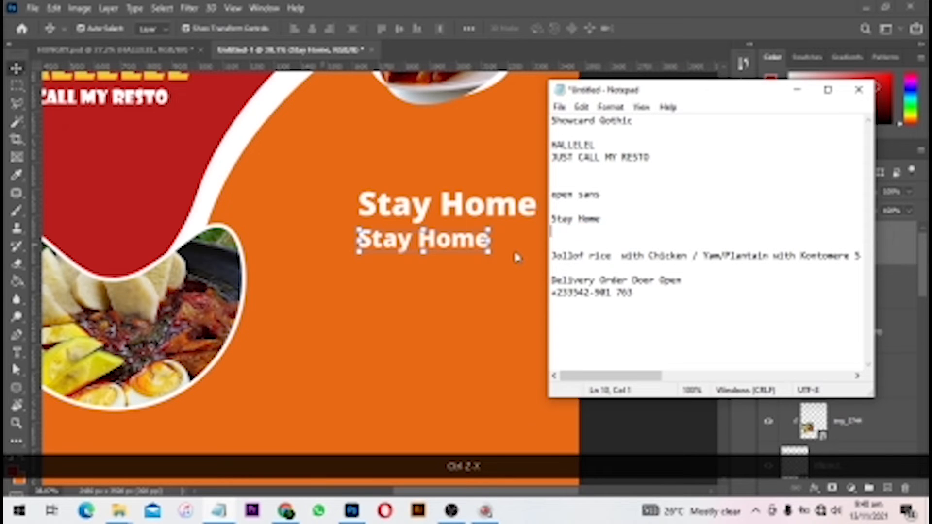
pyautogui.hotkey('ctrl', 'z')
# Return to Photoshop and replace the text of the lower Stay Home copy with We Deliver.
pyautogui.write('t')
pyautogui.click(451, 225)
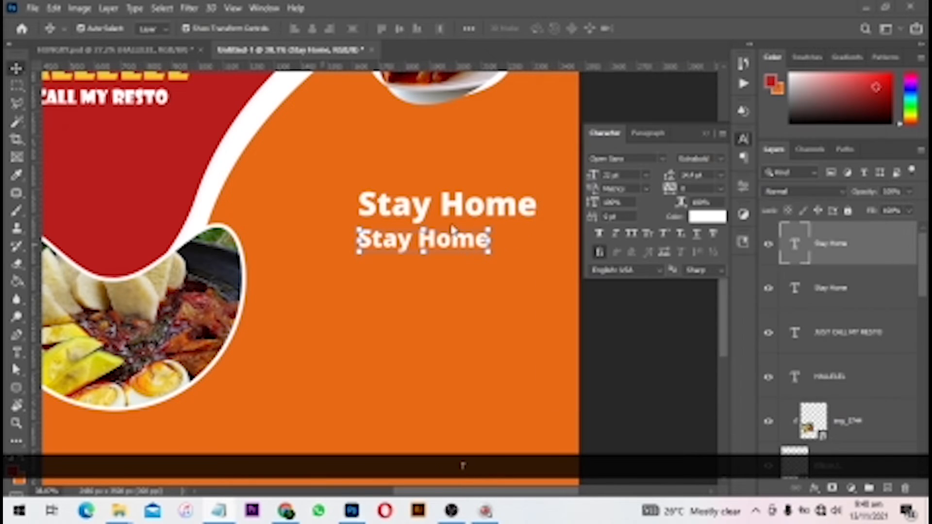
pyautogui.click(447, 239)
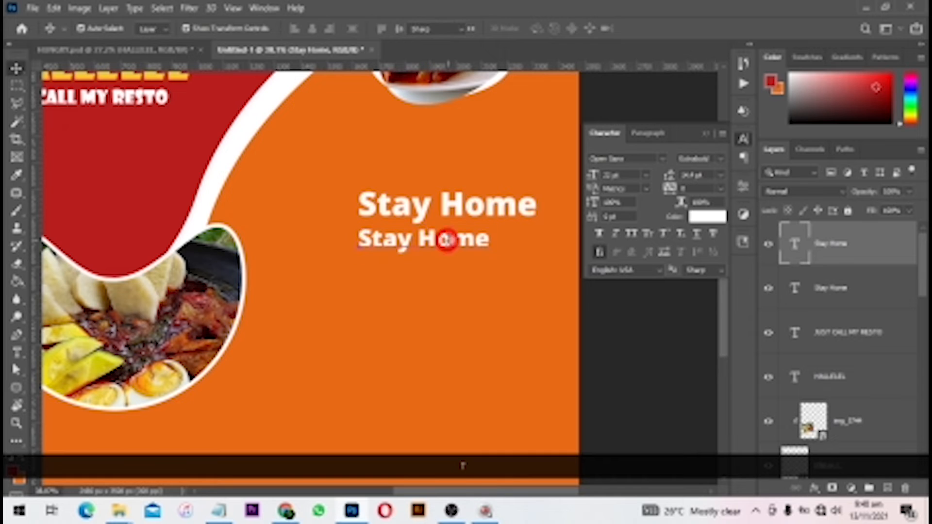
pyautogui.hotkey('ctrl', 'a')
pyautogui.hotkey('ctrl', 'v')
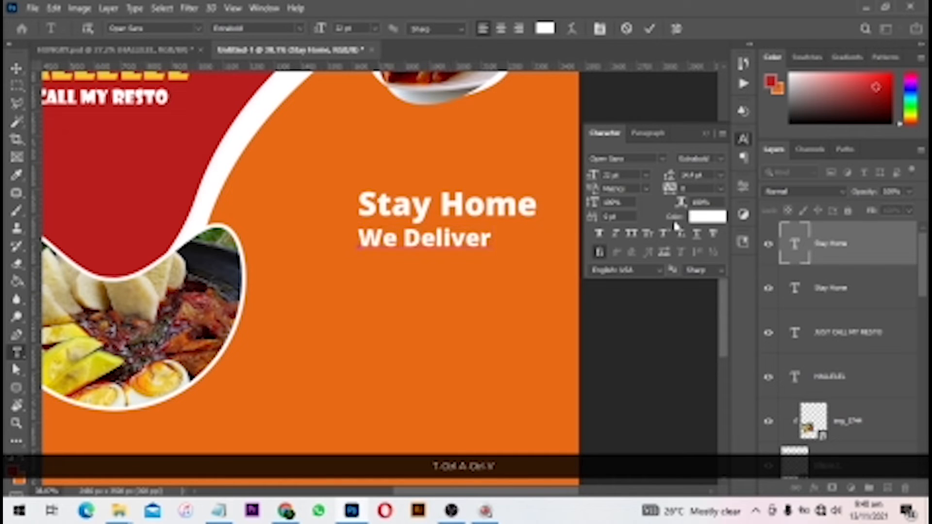
# Color the We Deliver text black and commit the text edit.
pyautogui.hotkey('ctrl', 'a')
pyautogui.click(707, 218)
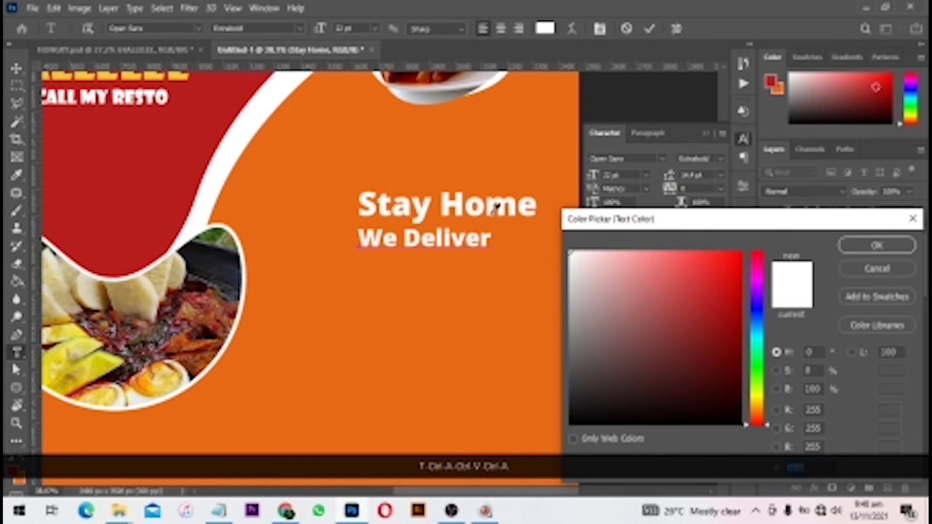
pyautogui.moveTo(589, 340); pyautogui.dragTo(529, 470)
pyautogui.click(894, 247)
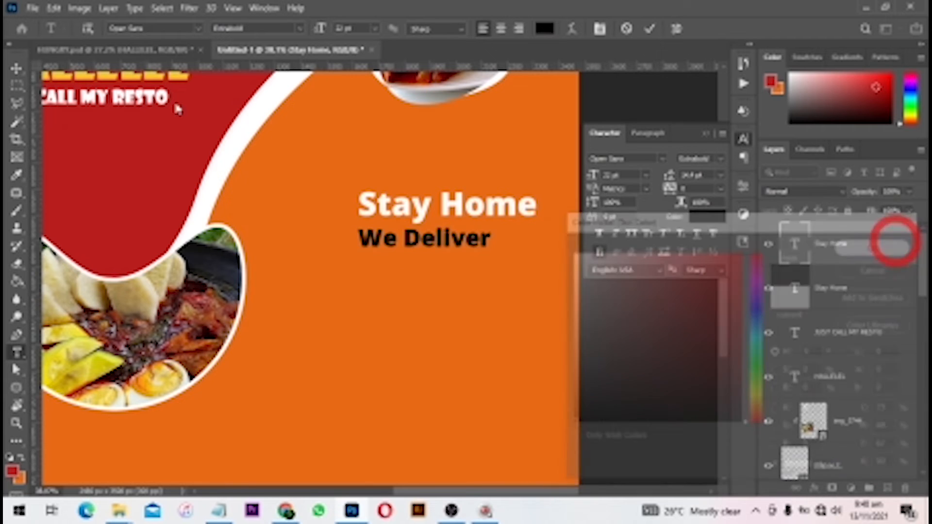
pyautogui.hotkey('ctrl', 'Return')
pyautogui.press('v')
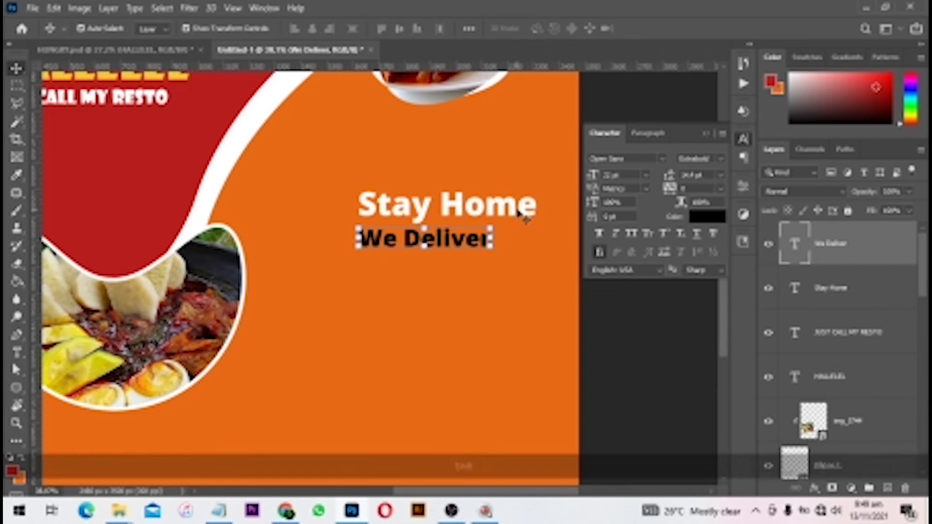
# Align the right edges of Stay Home and We Deliver, shift both lines slightly right, and deselect them.
pyautogui.keyDown('shift'); pyautogui.click(509, 203); pyautogui.keyUp('shift')
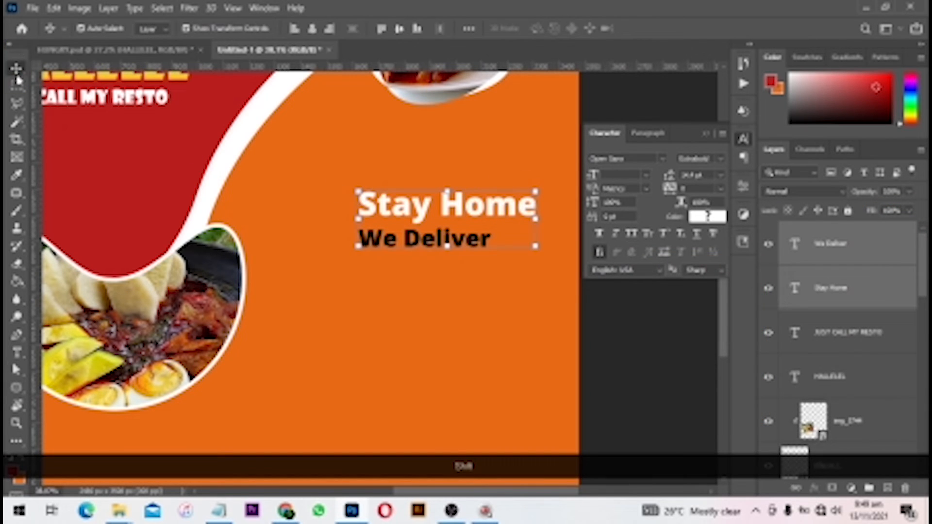
pyautogui.click(329, 29)
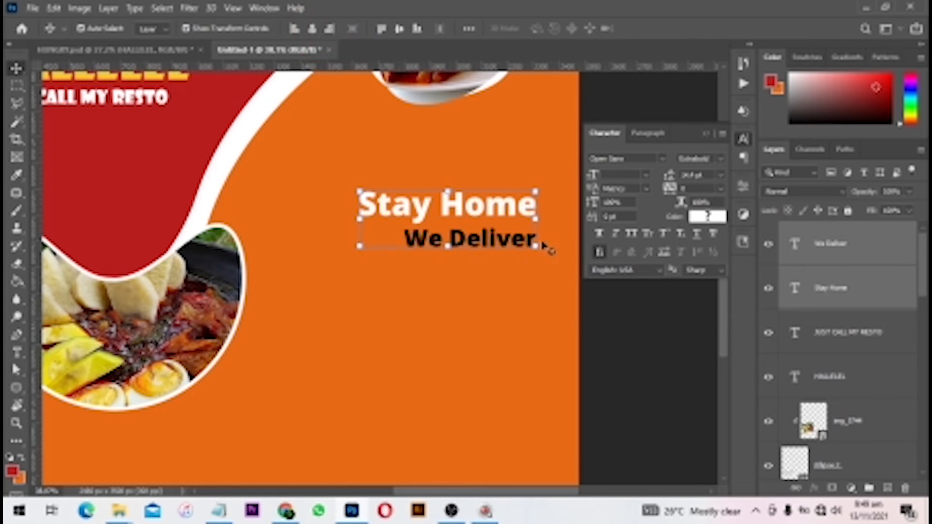
pyautogui.moveTo(482, 236); pyautogui.dragTo(490, 219)
pyautogui.click(580, 313)
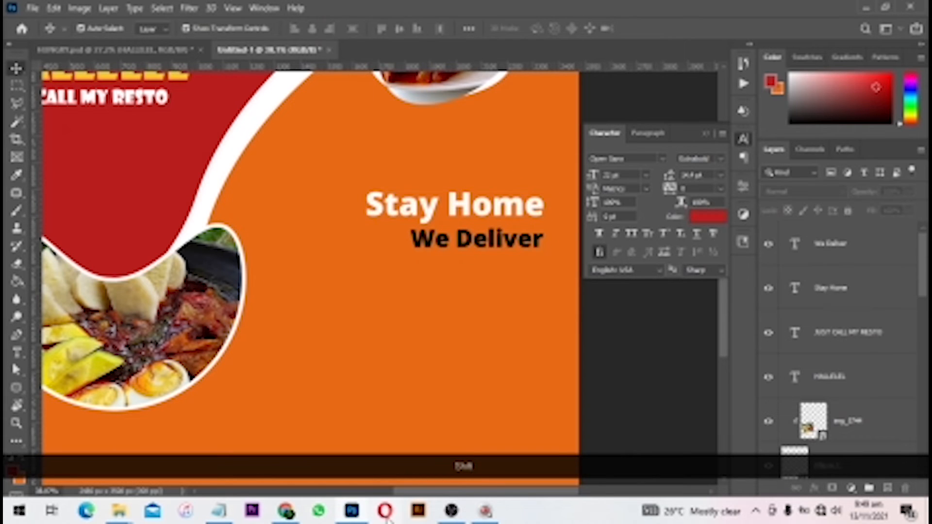
# Copy the Jollof rice menu line from Notepad and draw a paragraph text box for it below We Deliver.
pyautogui.click(226, 512)
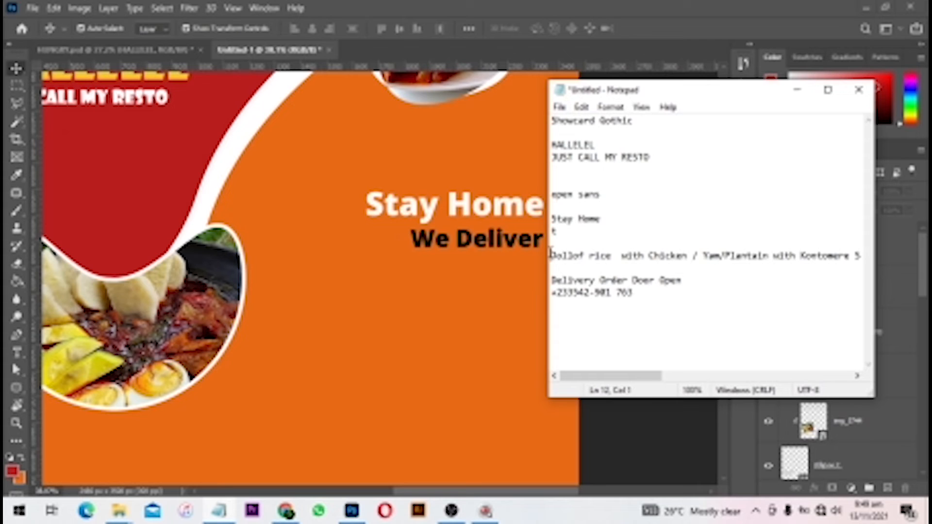
pyautogui.moveTo(550, 256); pyautogui.dragTo(845, 267)
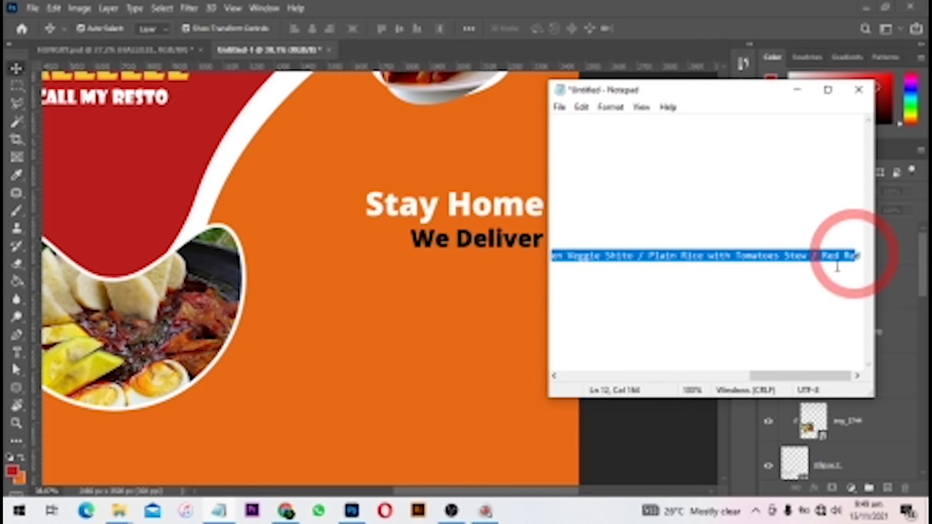
pyautogui.hotkey('ctrl', 'shift', 'Right')
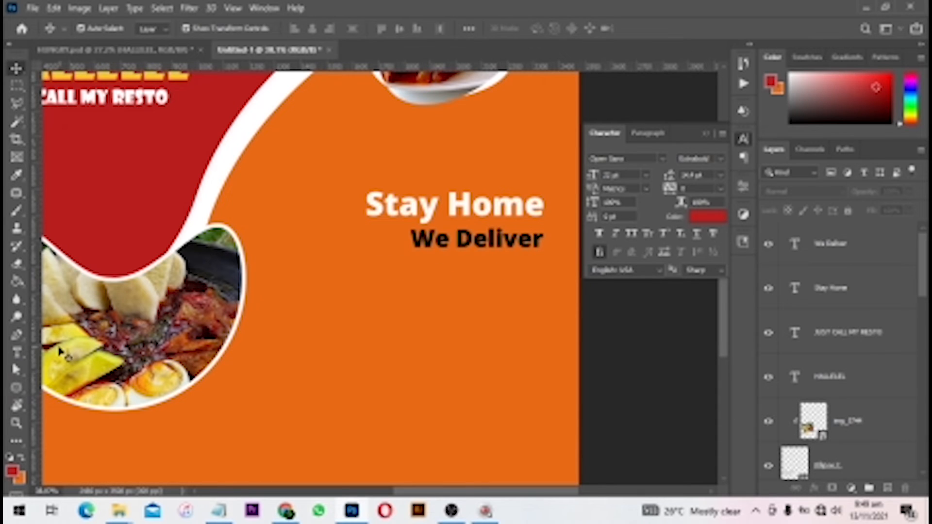
pyautogui.click(16, 353)
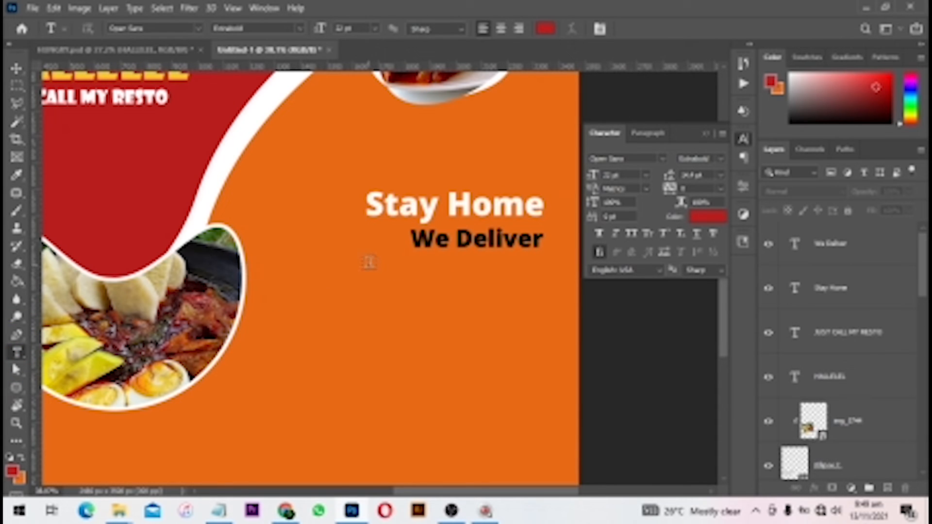
pyautogui.moveTo(352, 265); pyautogui.dragTo(542, 393)
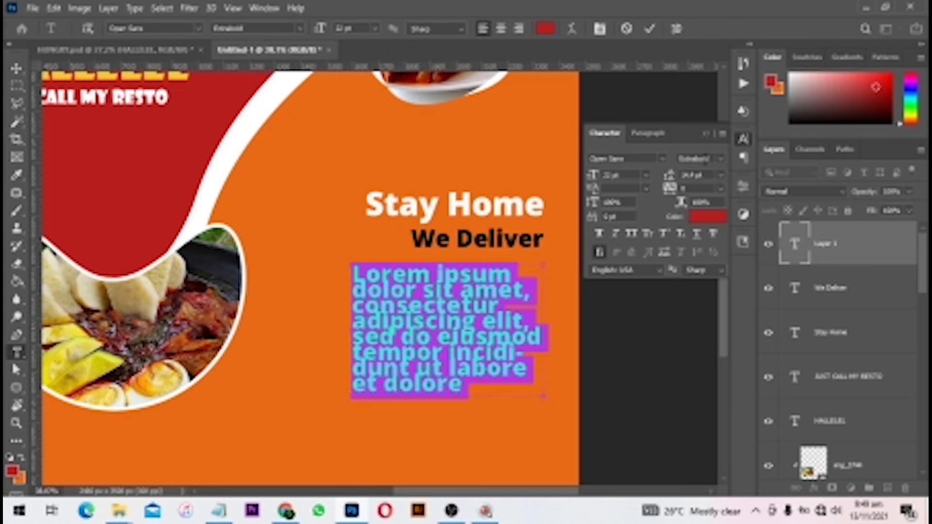
# Set the font style of the new paragraph text below We Deliver to Regular.
pyautogui.click(718, 160)
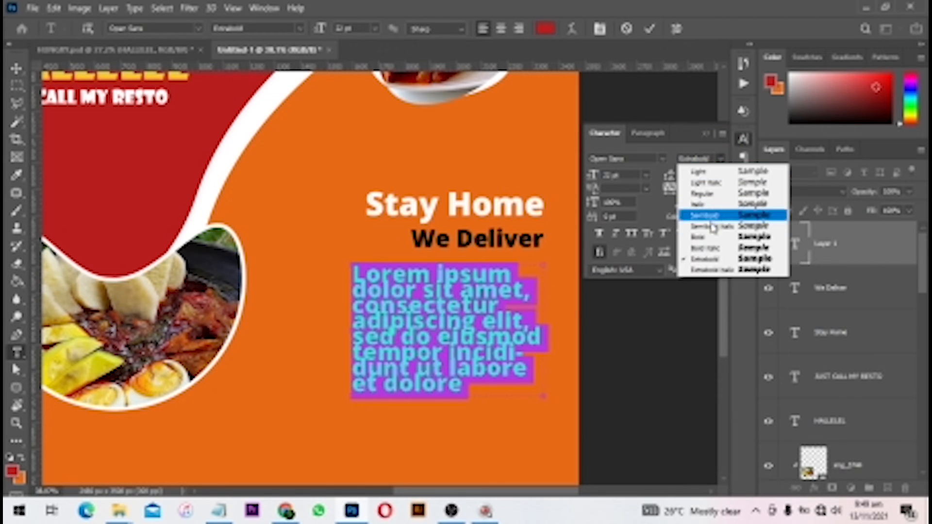
pyautogui.click(709, 216)
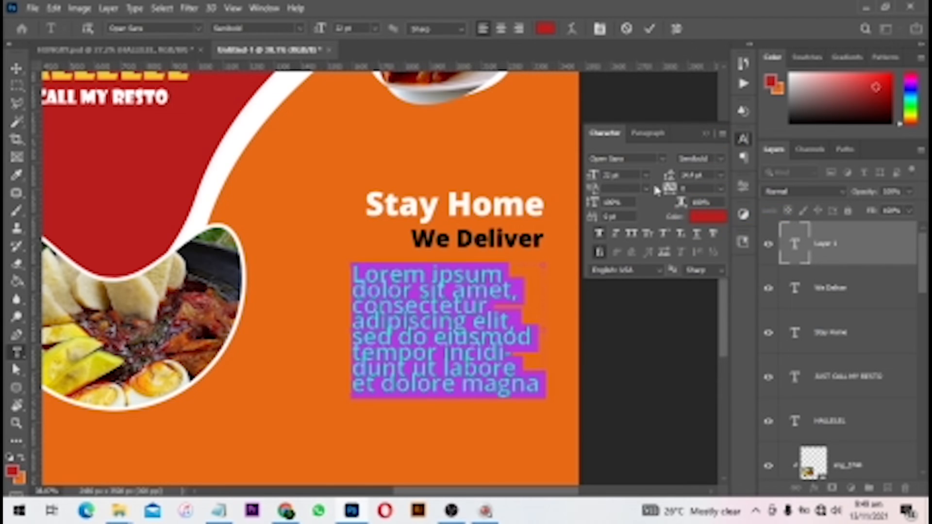
pyautogui.click(721, 161)
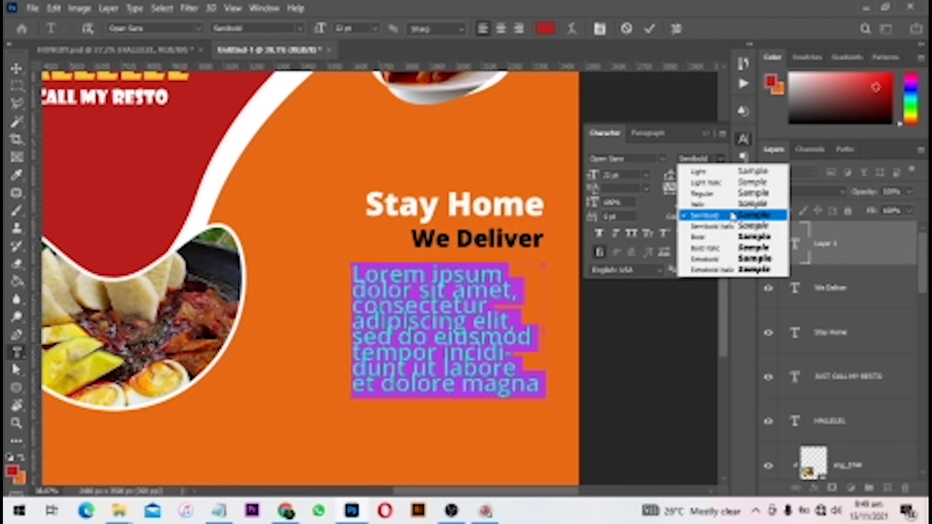
pyautogui.click(709, 193)
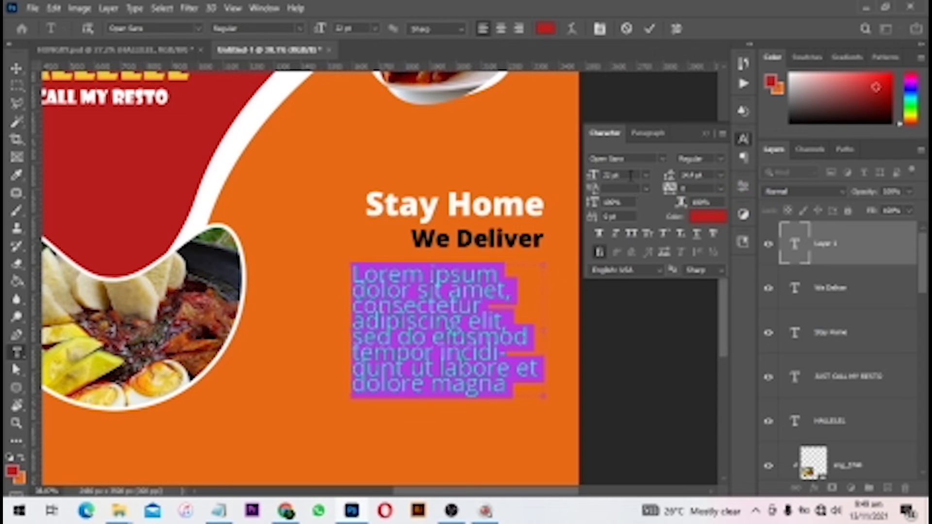
# Set the paragraph text size to 15 pt and replace the placeholder with the copied Jollof rice menu text.
pyautogui.moveTo(631, 175); pyautogui.dragTo(454, 176)
pyautogui.write('155')
pyautogui.press('Return')
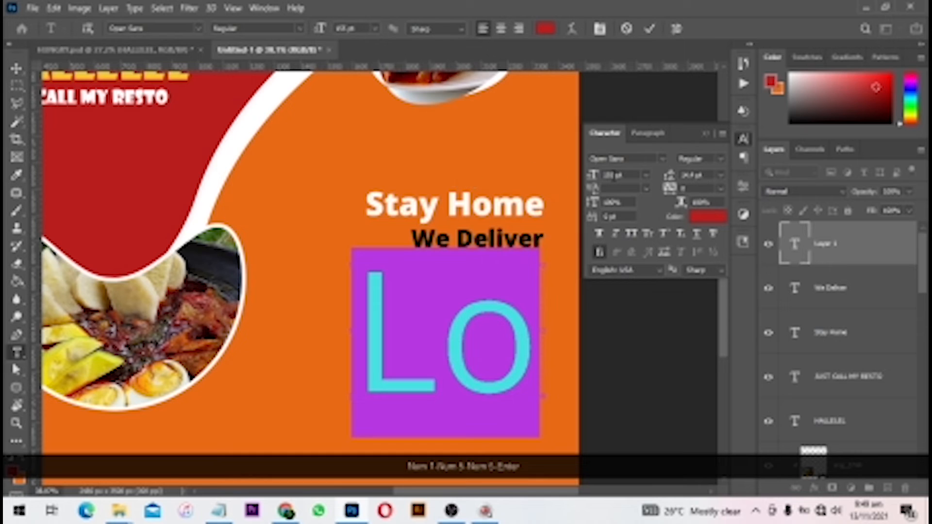
pyautogui.click(614, 176)
pyautogui.press('BackSpace')
pyautogui.write('15')
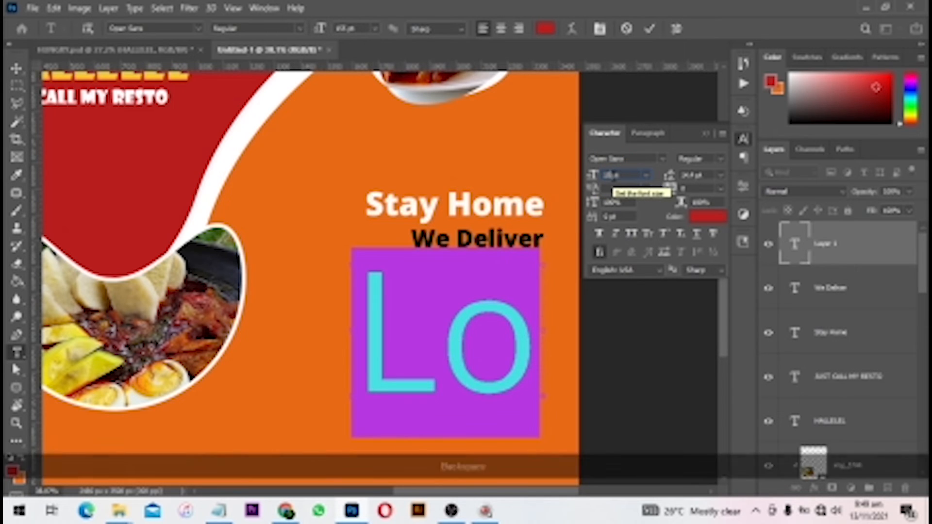
pyautogui.press('Return')
pyautogui.write('Jollof rice  with Chicken / Yam/Plantain with Kontomere Stew / Banku with Red Fish or Cassava Fish with Green Veggie Shito / Plain Rice with Tomatoes Stew / Red Red')
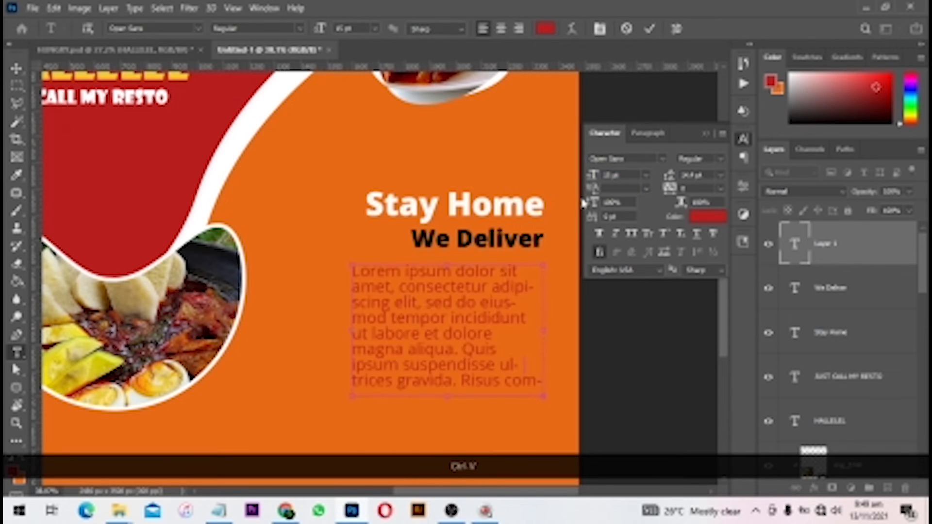
# Color all of the Jollof rice menu text white.
pyautogui.hotkey('ctrl', 'a')
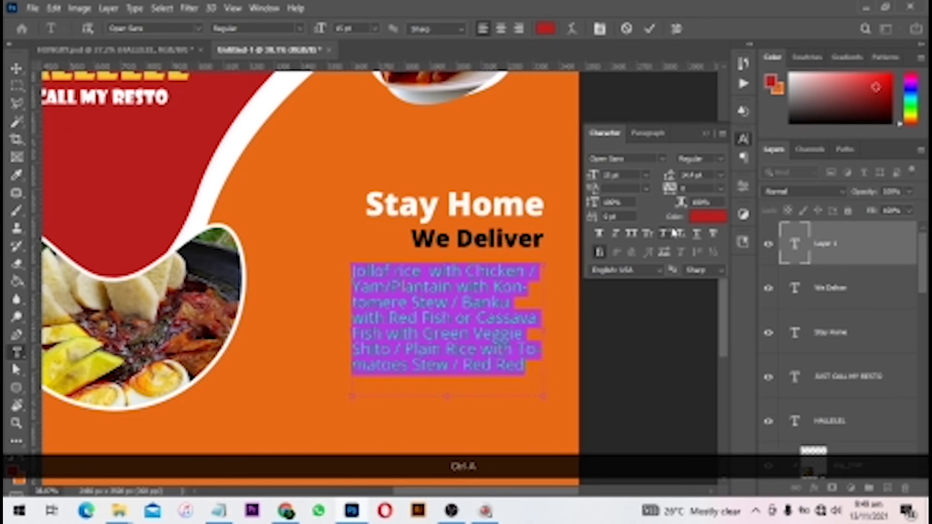
pyautogui.click(707, 217)
pyautogui.click(571, 251)
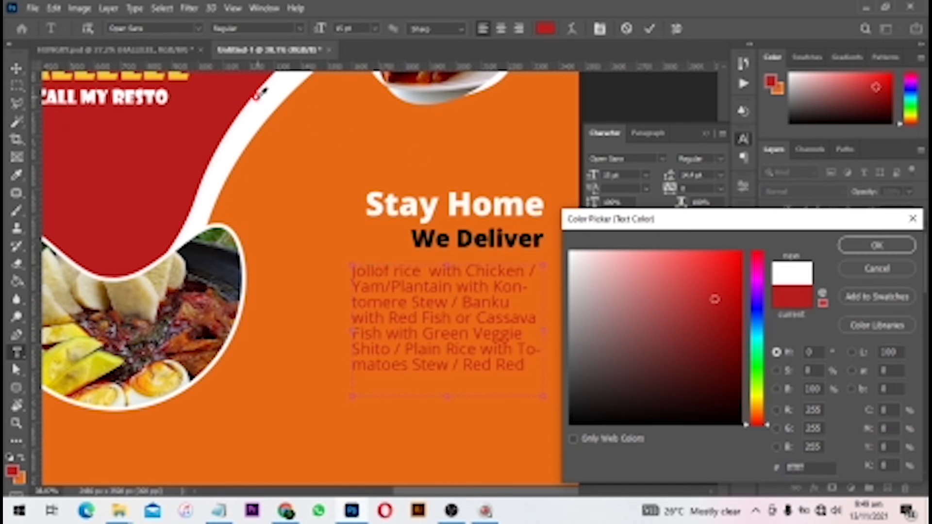
pyautogui.click(892, 249)
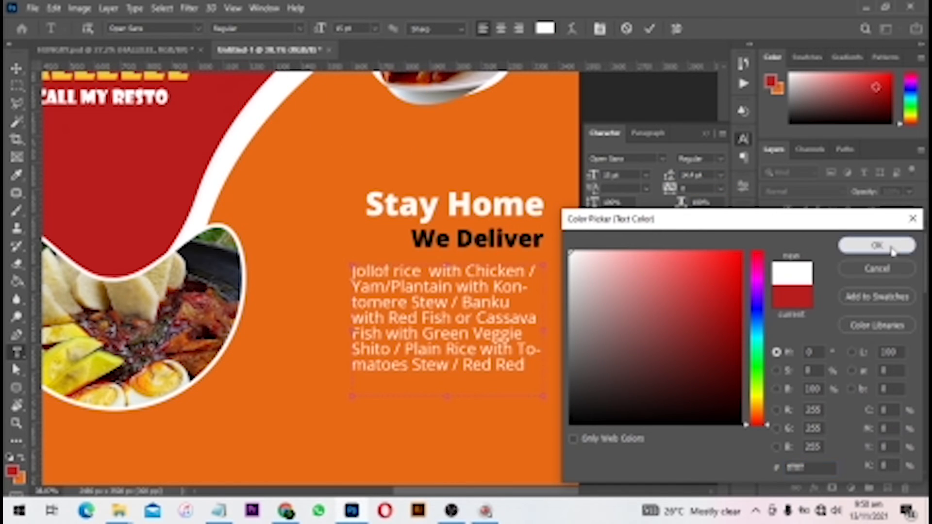
# Justify the menu paragraph with its last line left-aligned and commit the text edit.
pyautogui.click(649, 133)
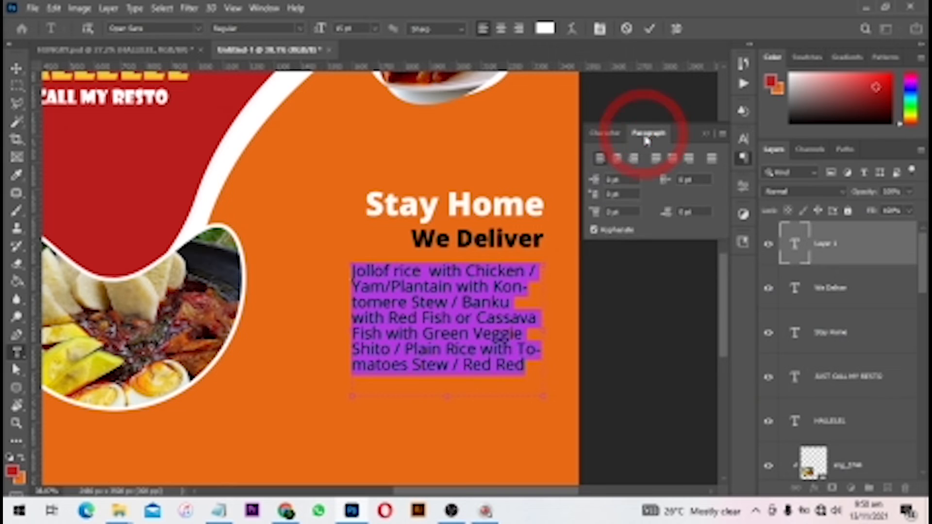
pyautogui.click(263, 8)
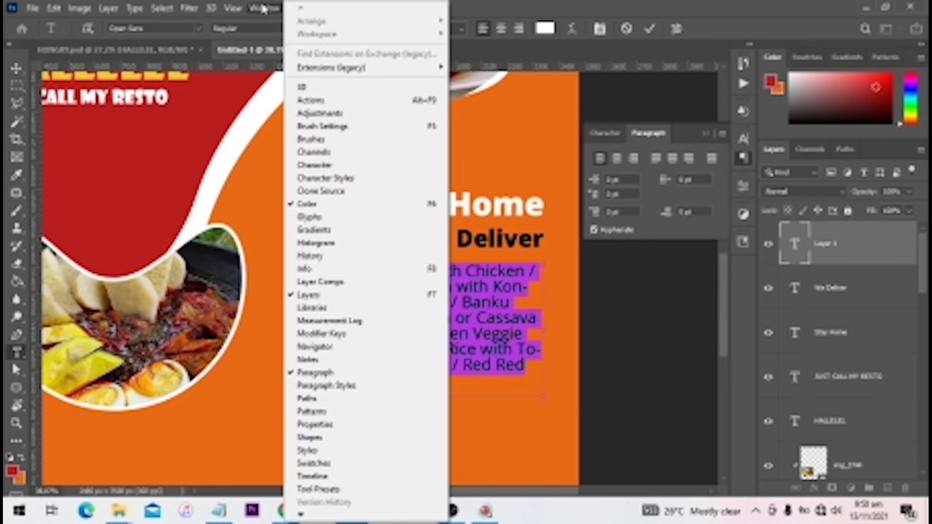
pyautogui.click(658, 159)
pyautogui.click(657, 158)
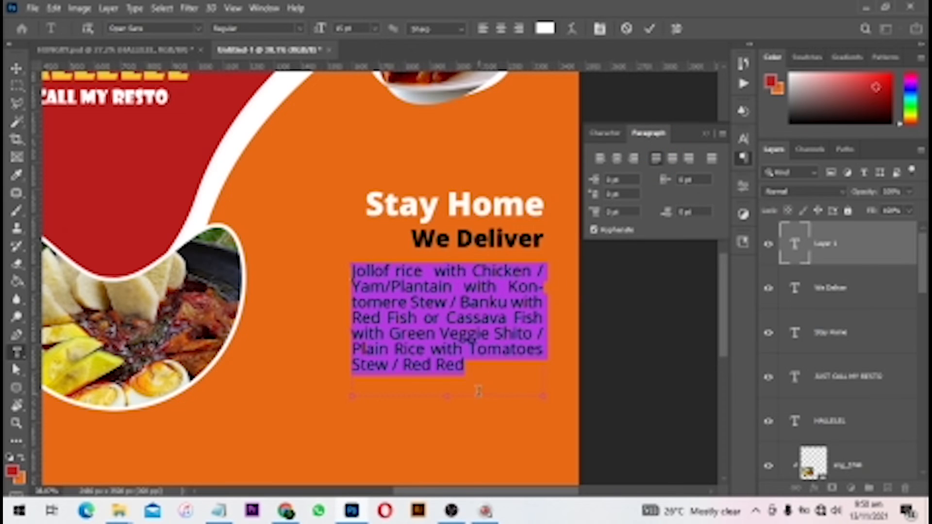
pyautogui.click(16, 68)
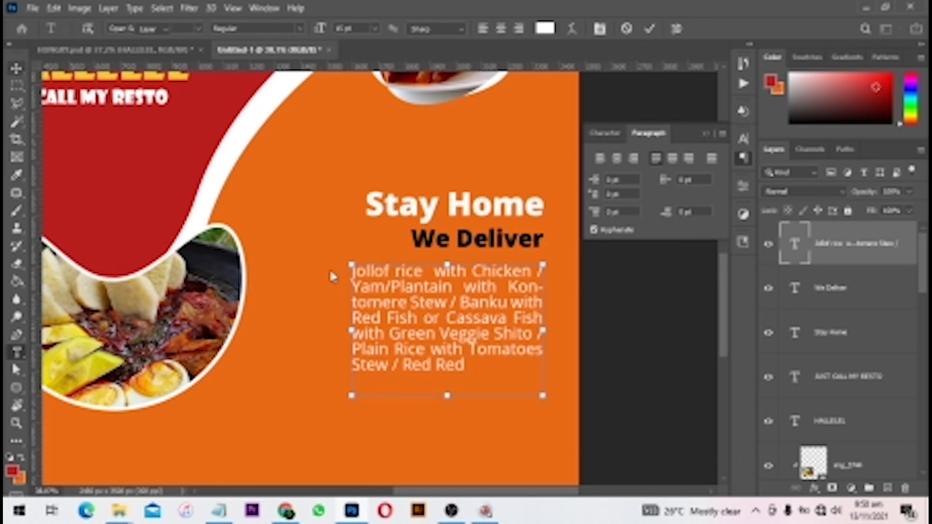
pyautogui.scroll(-3, 481, 341)
pyautogui.scroll(-1, 291, 347)
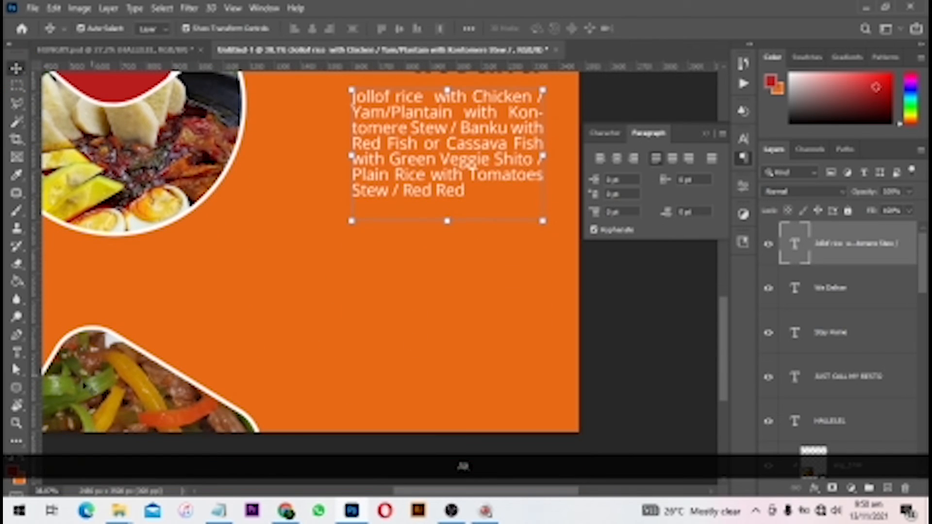
pyautogui.click(16, 387)
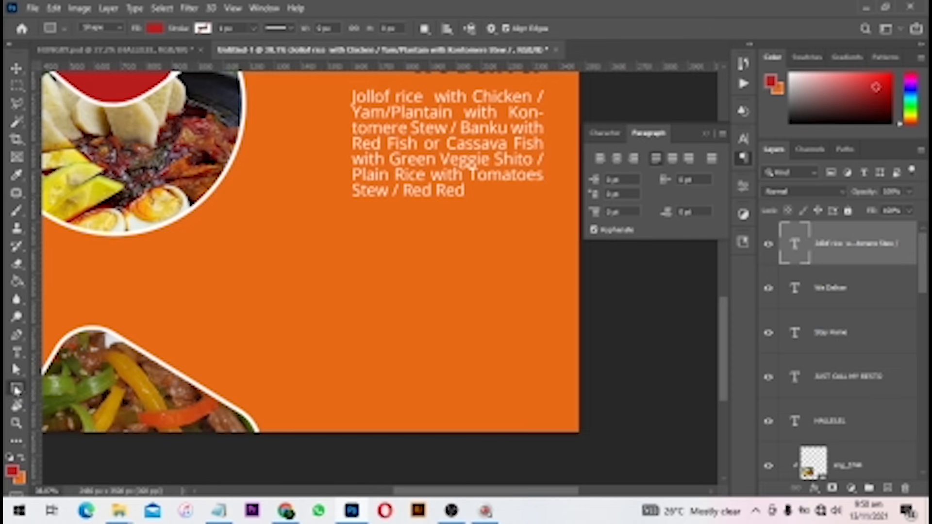
pyautogui.click(16, 388)
pyautogui.click(51, 399)
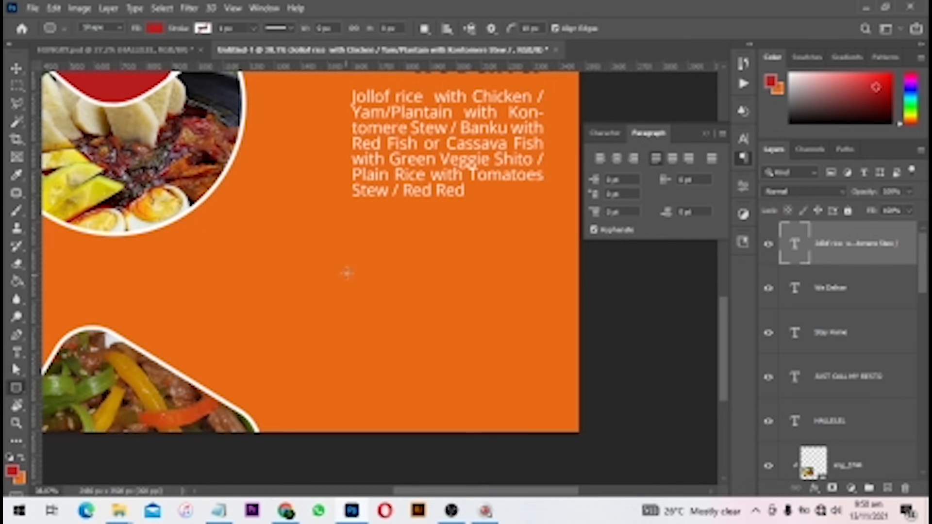
pyautogui.moveTo(350, 264); pyautogui.dragTo(543, 313)
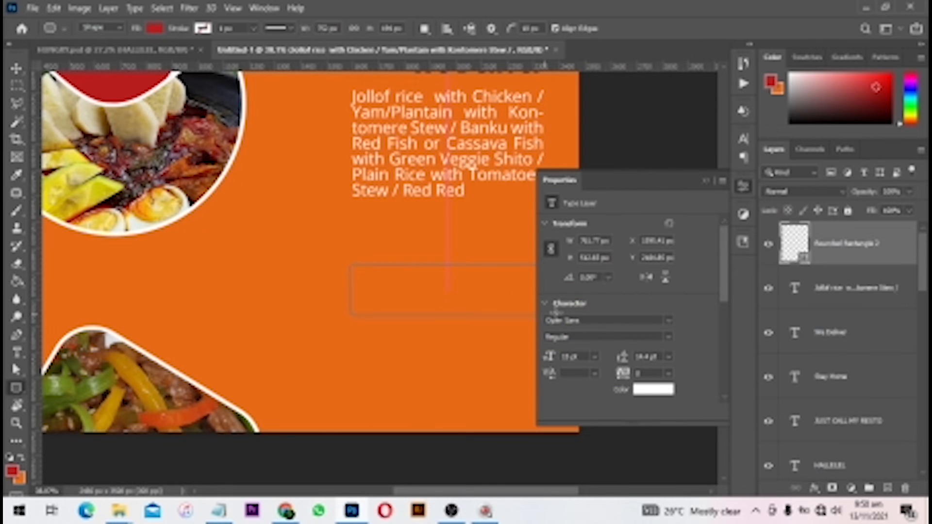
pyautogui.click(706, 182)
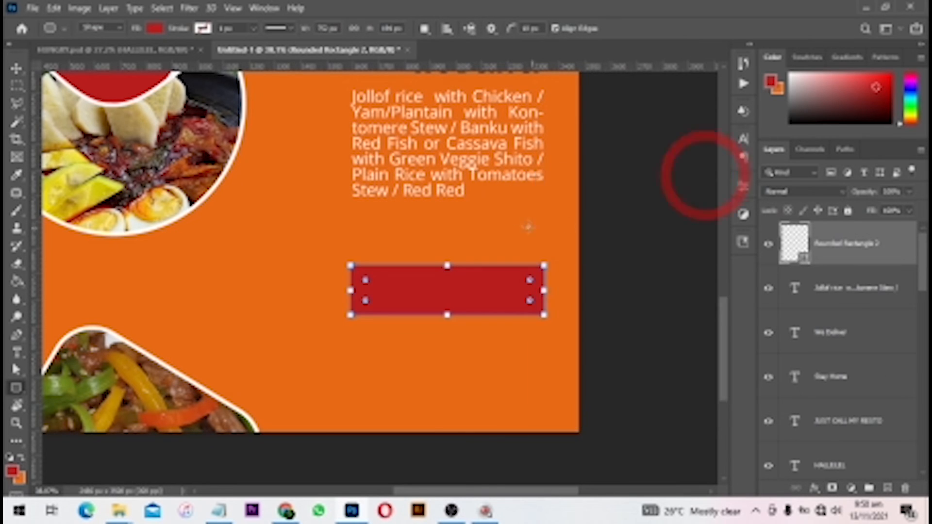
pyautogui.hotkey('ctrl', 'alt', 'z')
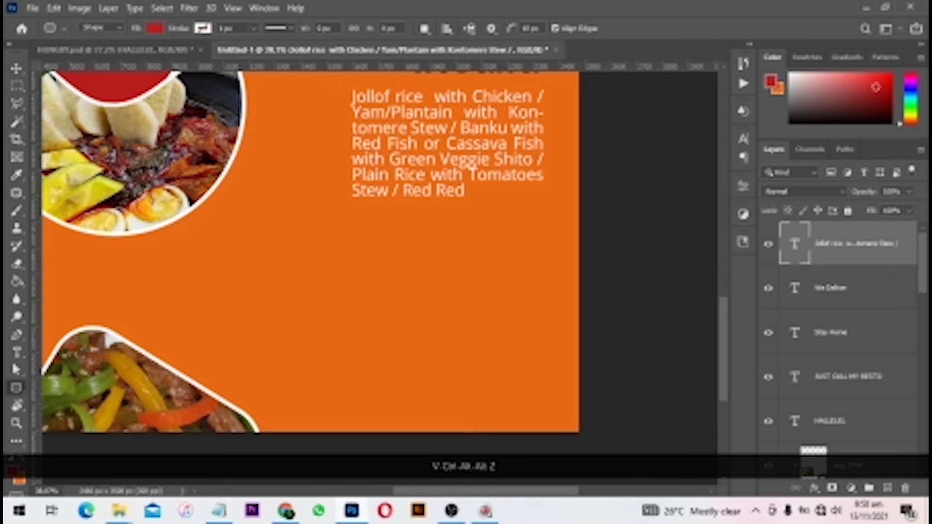
# Draw a pill-shaped rounded rectangle about 705 by 215 px below the menu text and fill it white.
pyautogui.rightClick(15, 390)
pyautogui.click(55, 402)
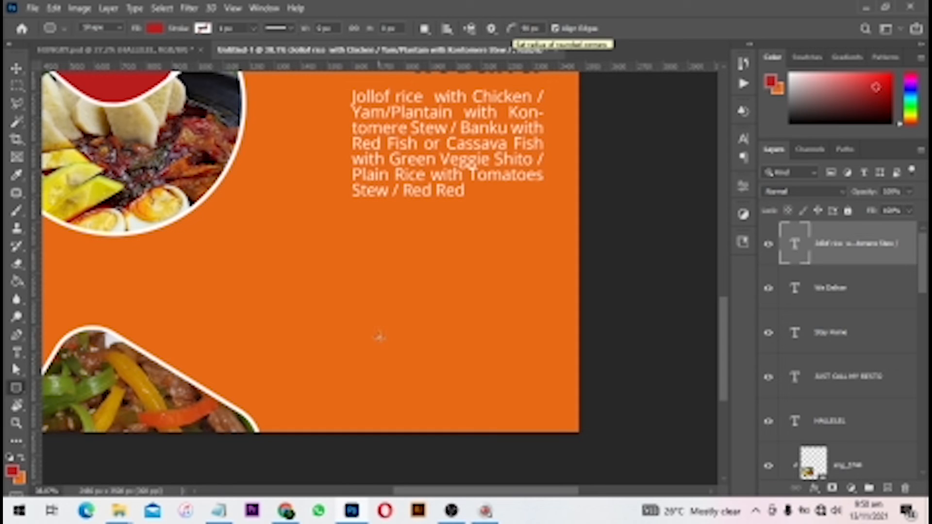
pyautogui.moveTo(341, 263); pyautogui.dragTo(532, 318)
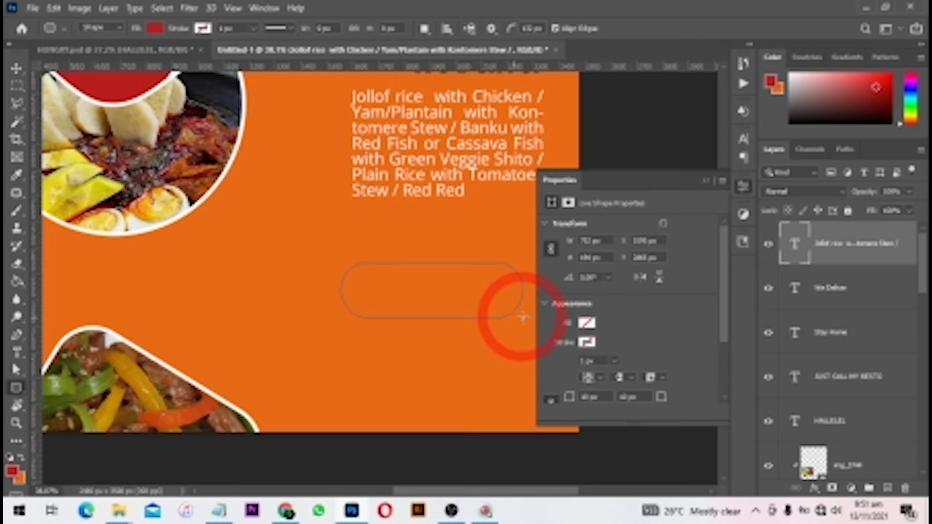
pyautogui.scroll(-3, 656, 261)
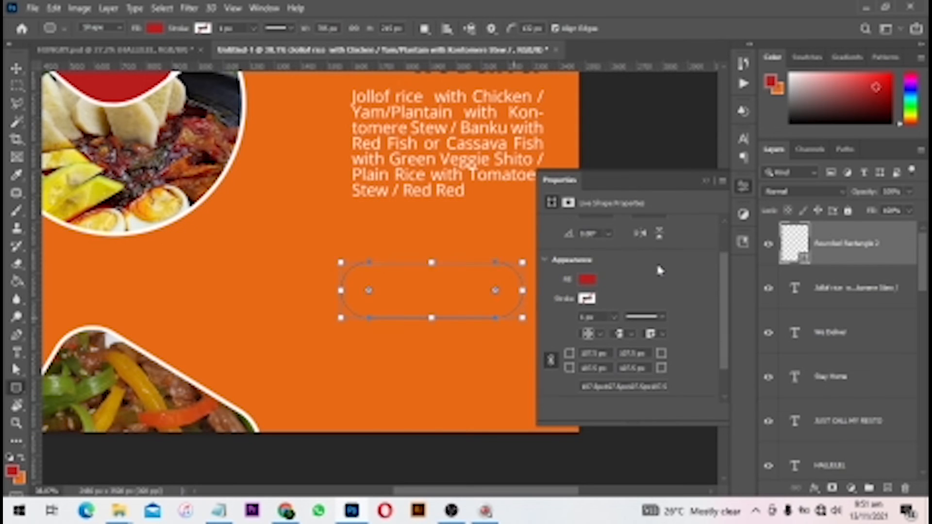
pyautogui.scroll(-3, 656, 291)
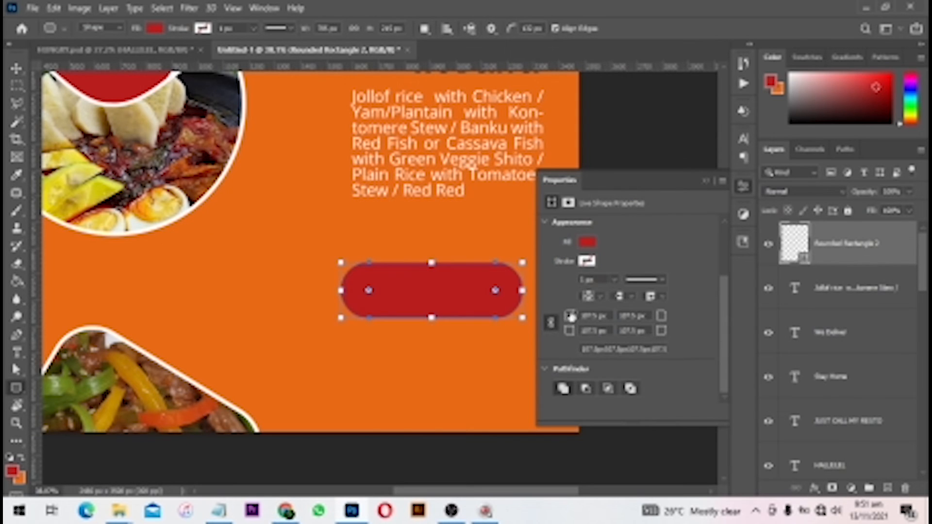
pyautogui.click(595, 317)
pyautogui.click(598, 316)
pyautogui.hotkey('ctrl', 'shift', 'z')
pyautogui.click(16, 68)
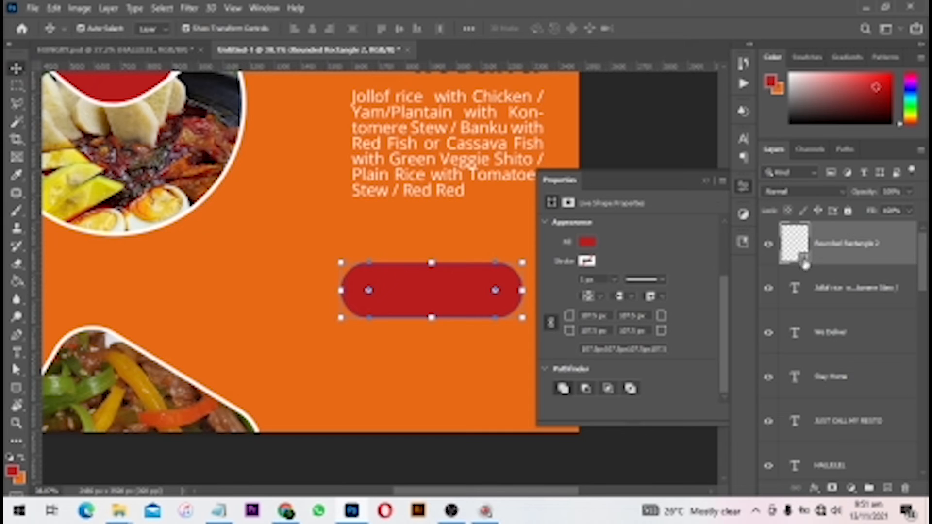
# Switch to Notepad and copy the Delivery Order Door Open line together with the phone number below it.
pyautogui.hotkey('alt', 'Tab')
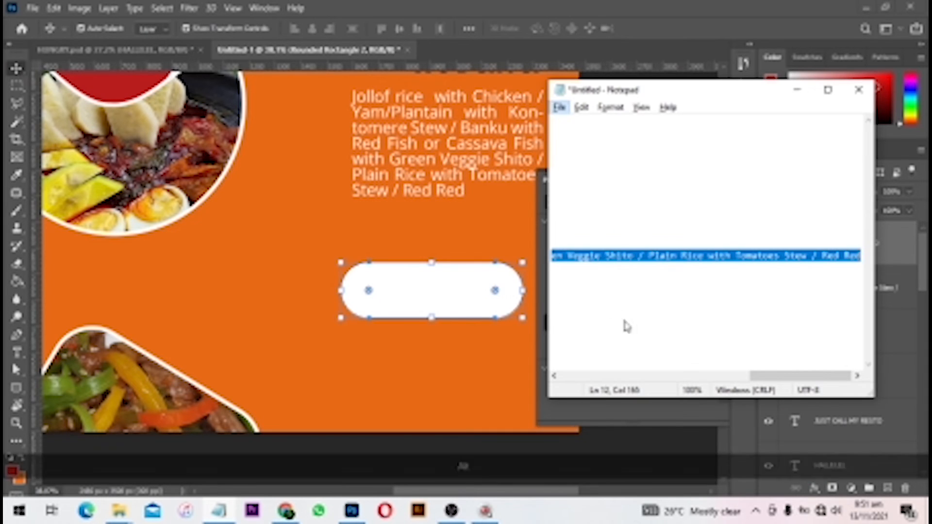
pyautogui.moveTo(666, 375); pyautogui.dragTo(520, 385)
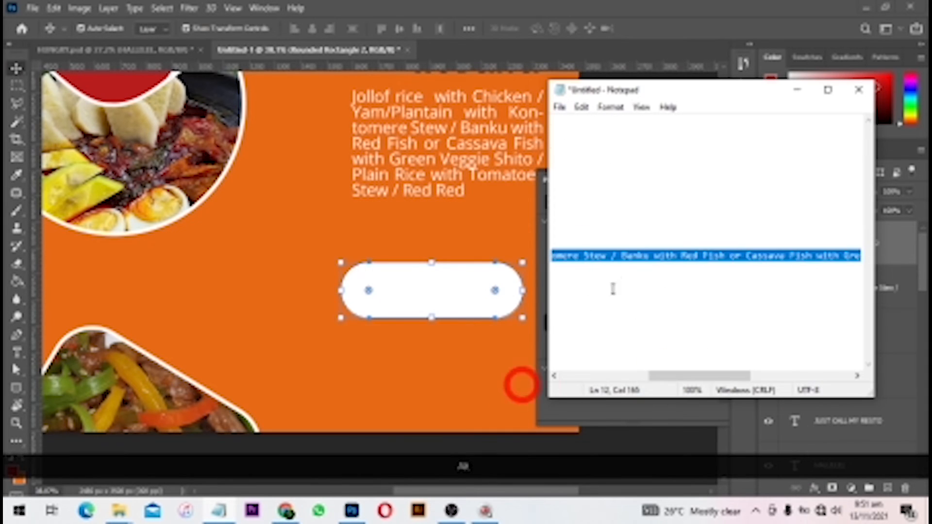
pyautogui.click(590, 378)
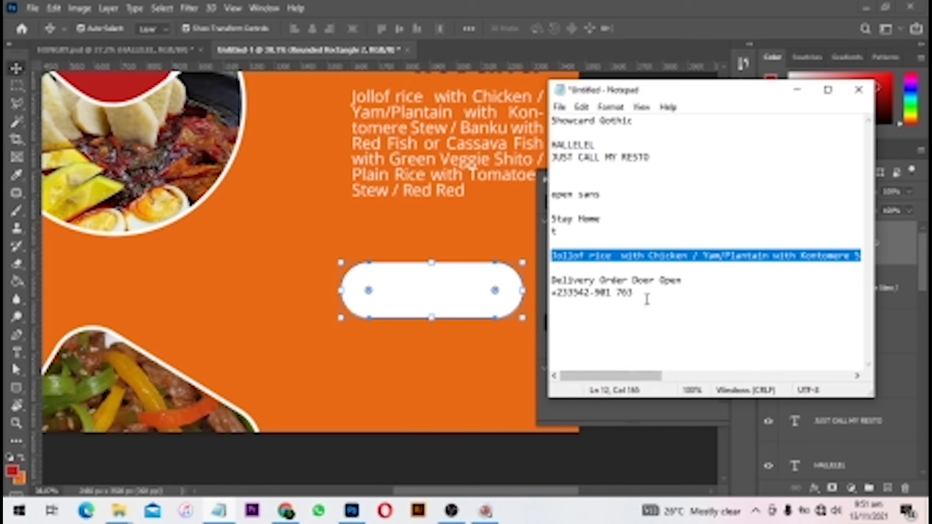
pyautogui.moveTo(646, 295); pyautogui.dragTo(555, 282)
pyautogui.hotkey('ctrl', 'c')
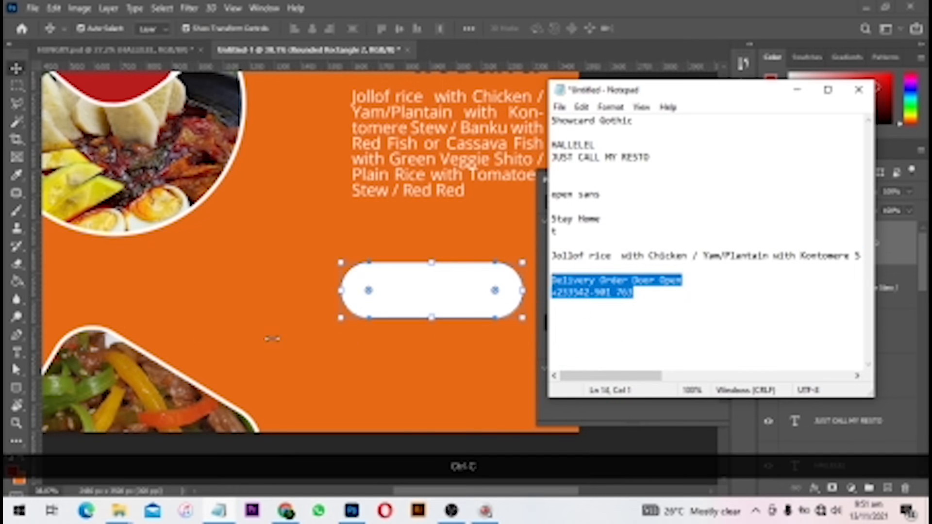
# Return to Photoshop, paste the copied delivery lines as a new text layer, and move it onto the white pill shape.
pyautogui.click(17, 360)
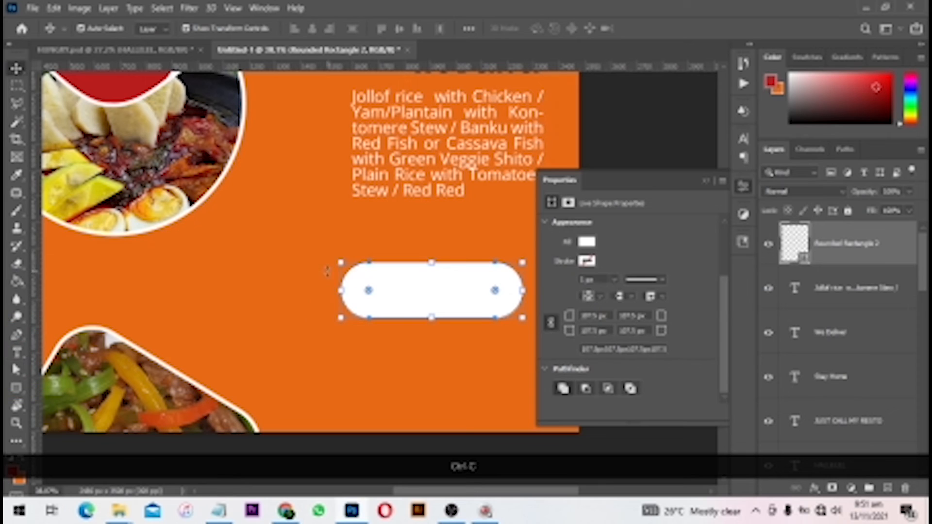
pyautogui.click(16, 352)
pyautogui.click(93, 299)
pyautogui.hotkey('ctrl', 'v')
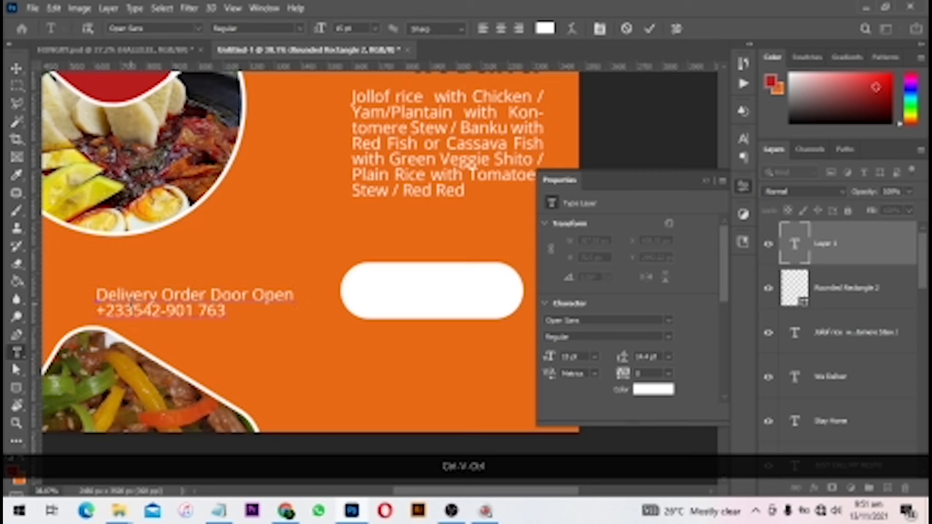
pyautogui.press('ctrl')
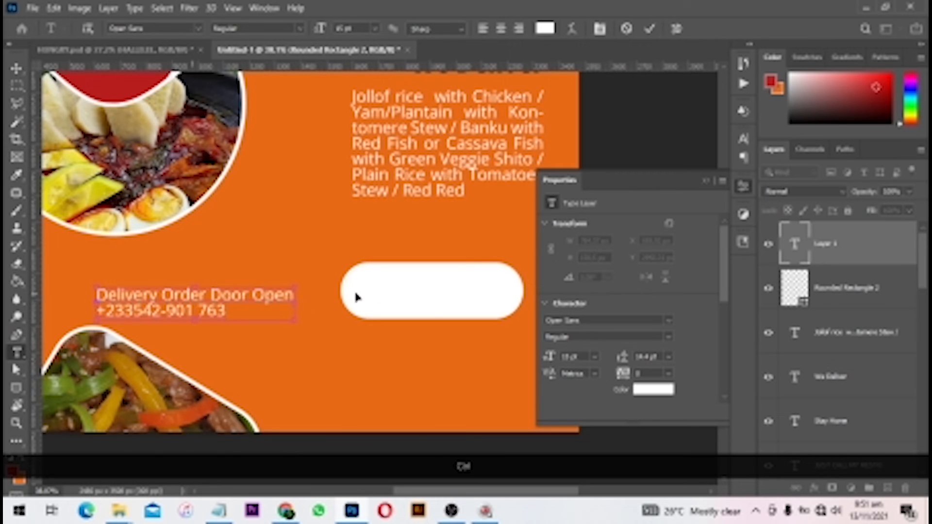
pyautogui.moveTo(356, 297); pyautogui.dragTo(449, 295)
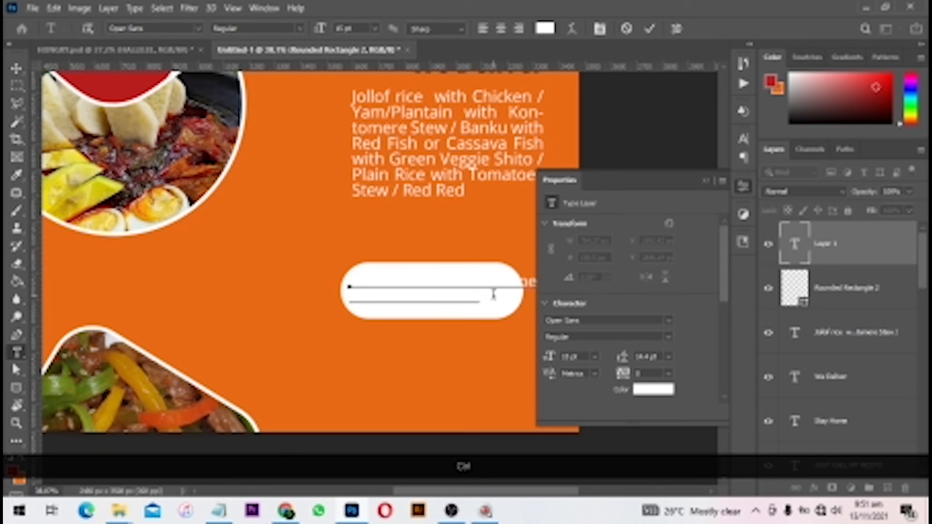
# Set both delivery lines to the Bold style and change their text color to black (#000000).
pyautogui.hotkey('ctrl', 'a')
pyautogui.click(667, 335)
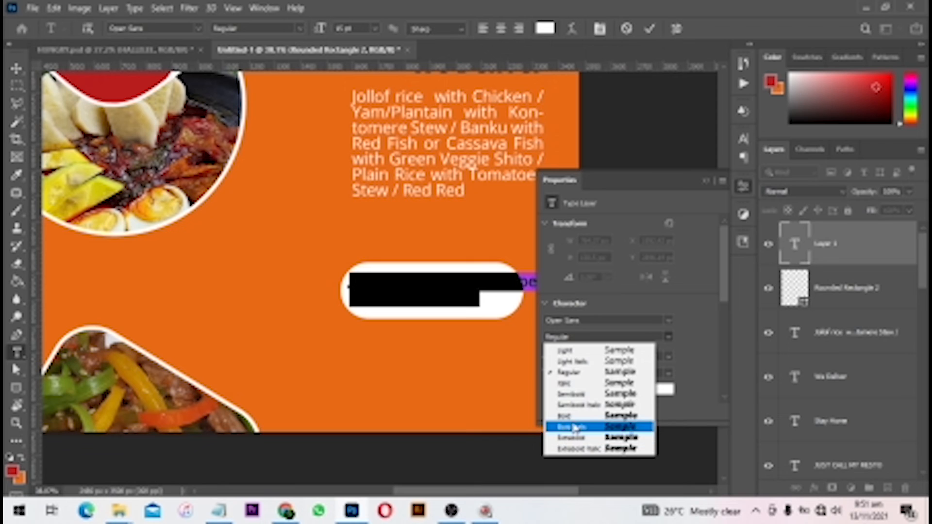
pyautogui.click(612, 416)
pyautogui.click(665, 394)
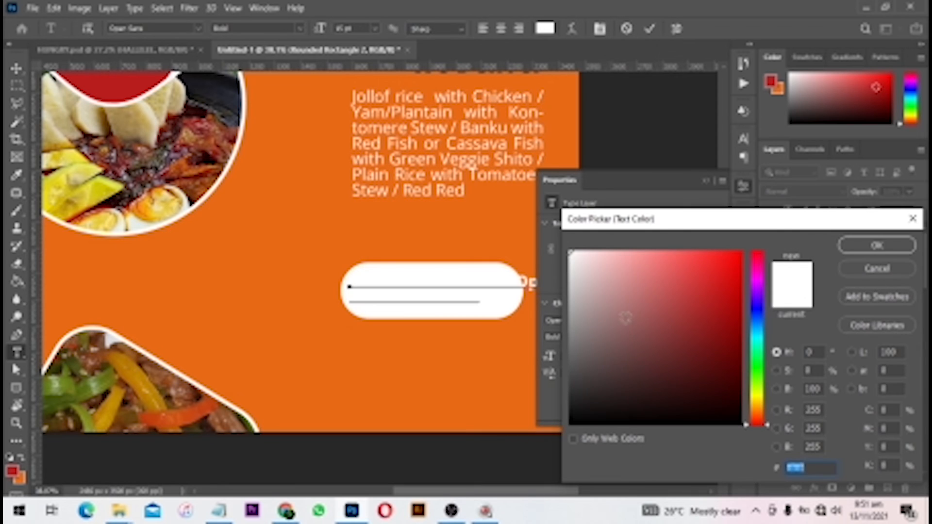
pyautogui.moveTo(654, 299); pyautogui.dragTo(818, 462)
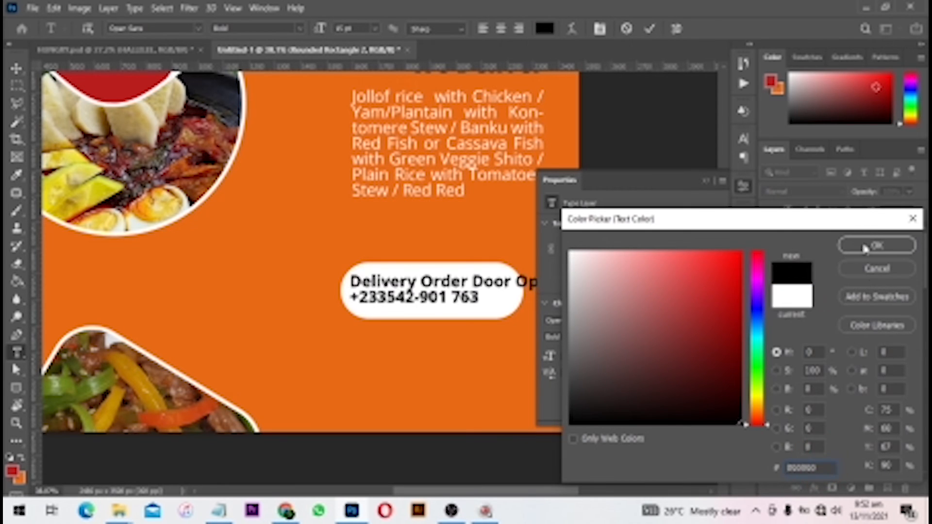
pyautogui.click(873, 245)
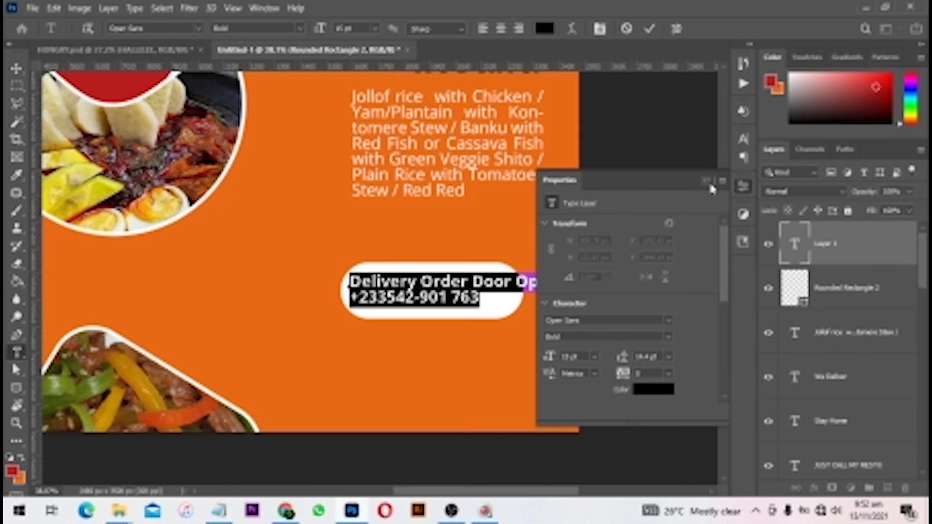
pyautogui.click(709, 185)
# Tighten the tracking of the "Delivery Order Door Open" line to -100.
pyautogui.moveTo(558, 284); pyautogui.dragTo(281, 277)
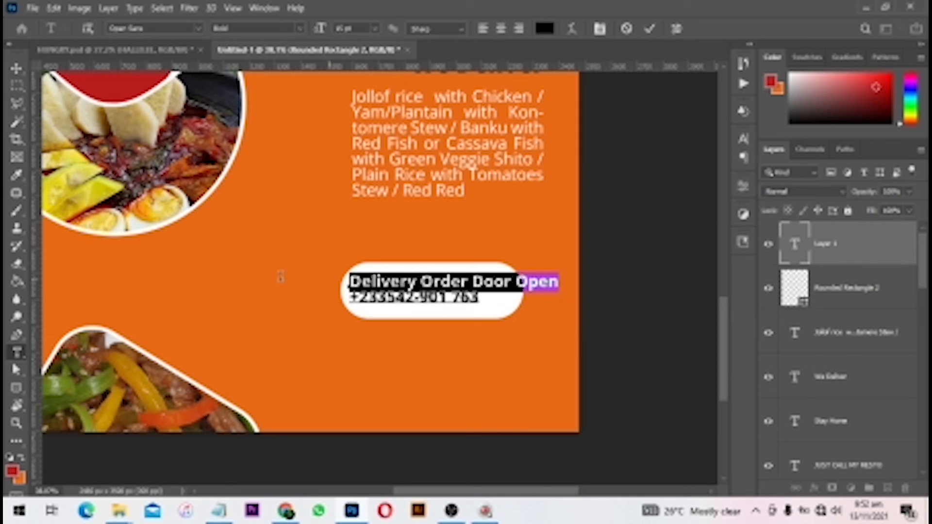
pyautogui.click(743, 139)
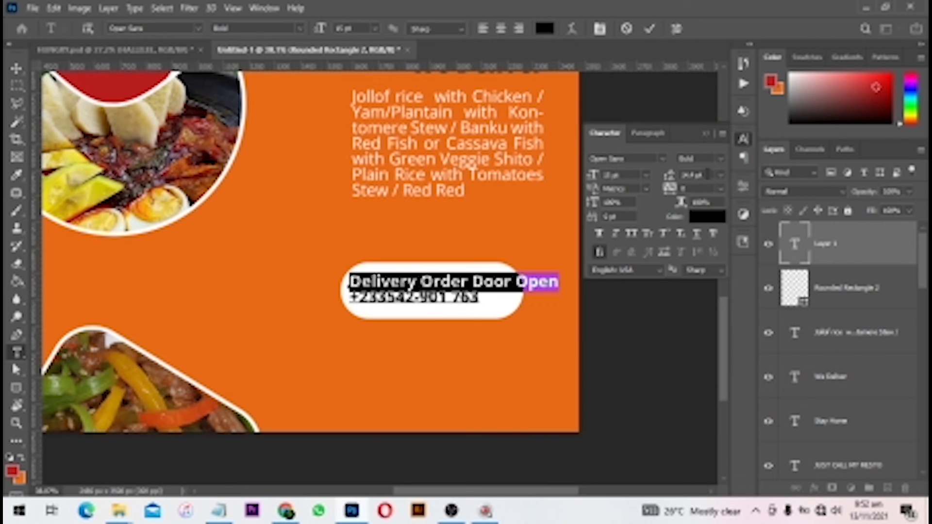
pyautogui.click(698, 189)
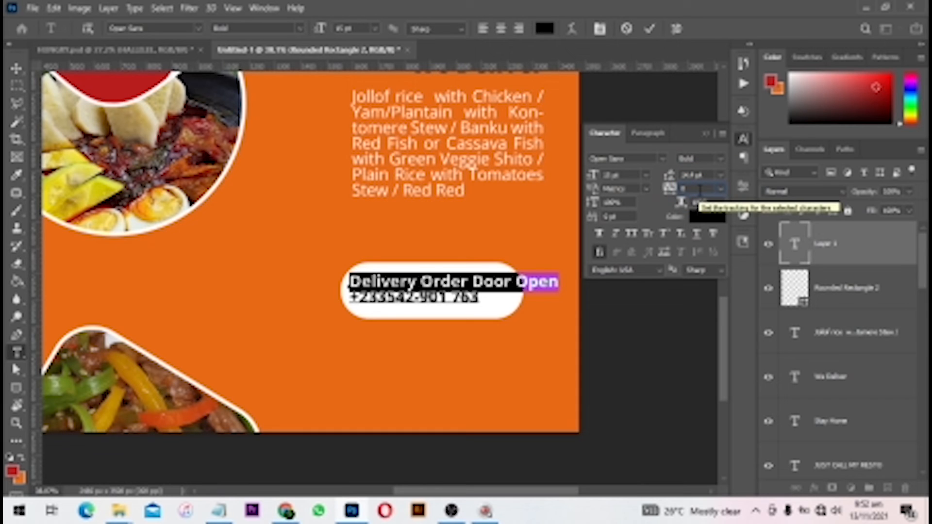
pyautogui.press('Down')
pyautogui.press('Down')
pyautogui.press('Down')
pyautogui.press('Down')
pyautogui.press('Down')
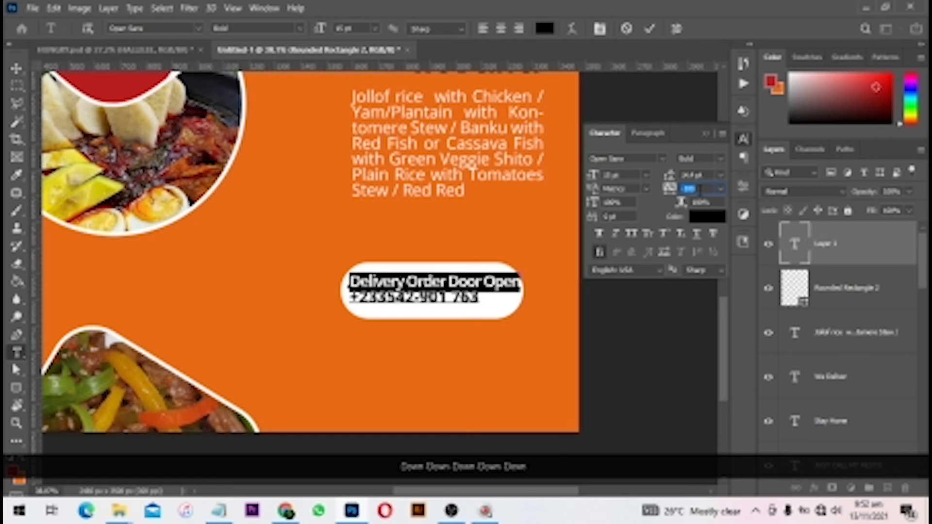
pyautogui.press('Return')
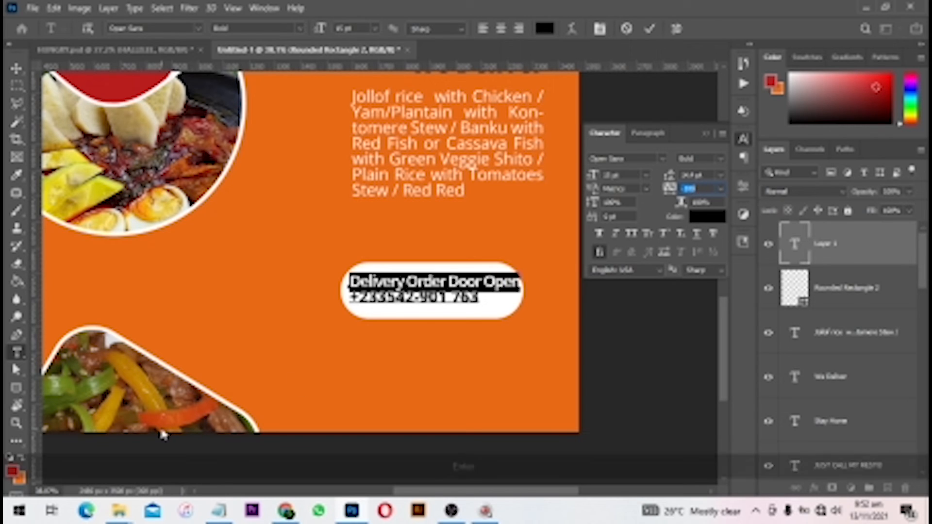
# Set only the phone number line below the delivery heading to the ExtraBold style.
pyautogui.scroll(2, 430, 353)
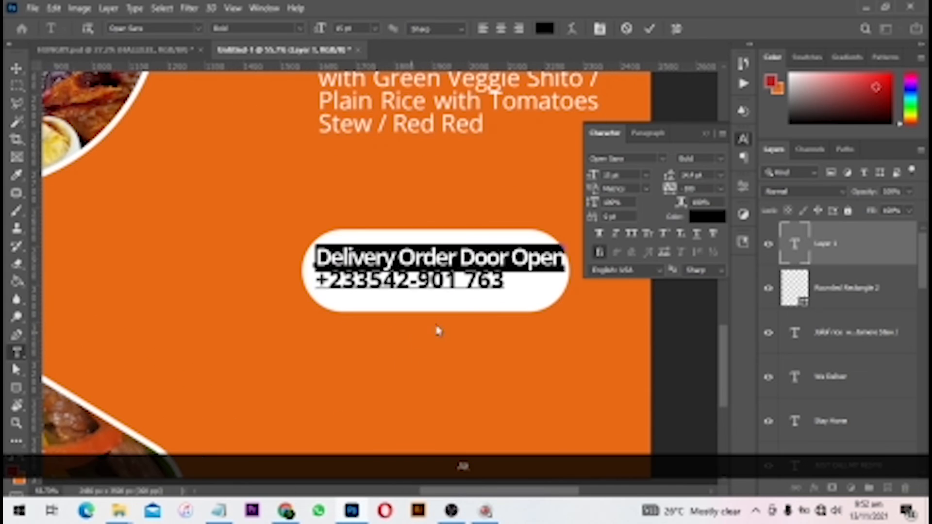
pyautogui.click(504, 280)
pyautogui.moveTo(504, 280); pyautogui.dragTo(261, 281)
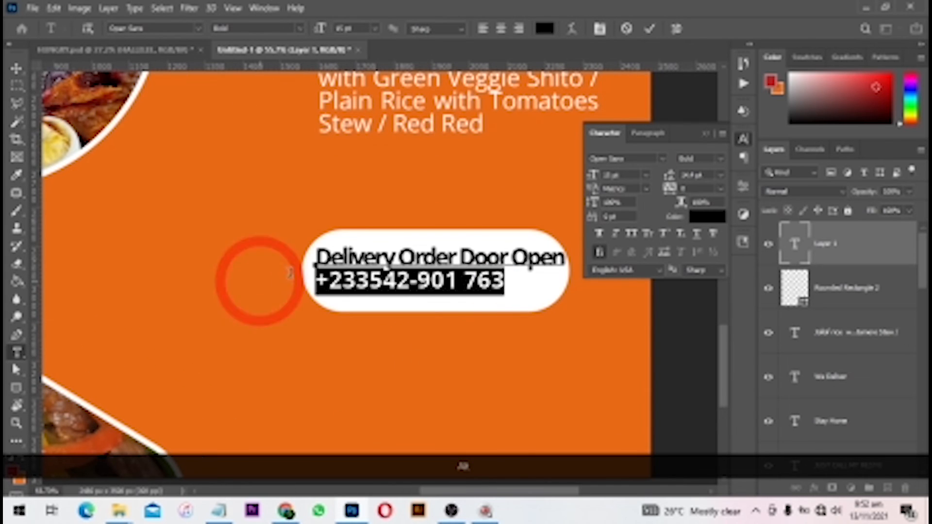
pyautogui.click(724, 162)
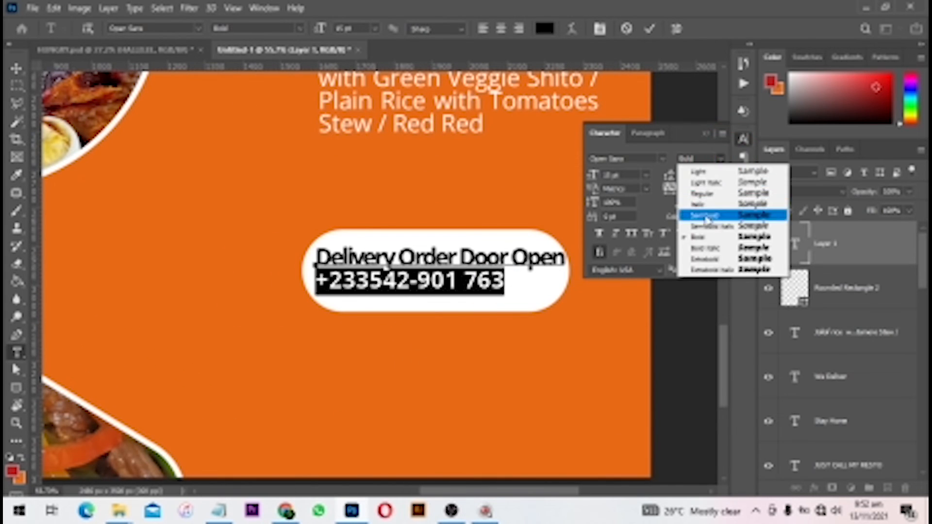
pyautogui.click(714, 250)
# Color the phone number line bright red (#e11616).
pyautogui.click(699, 216)
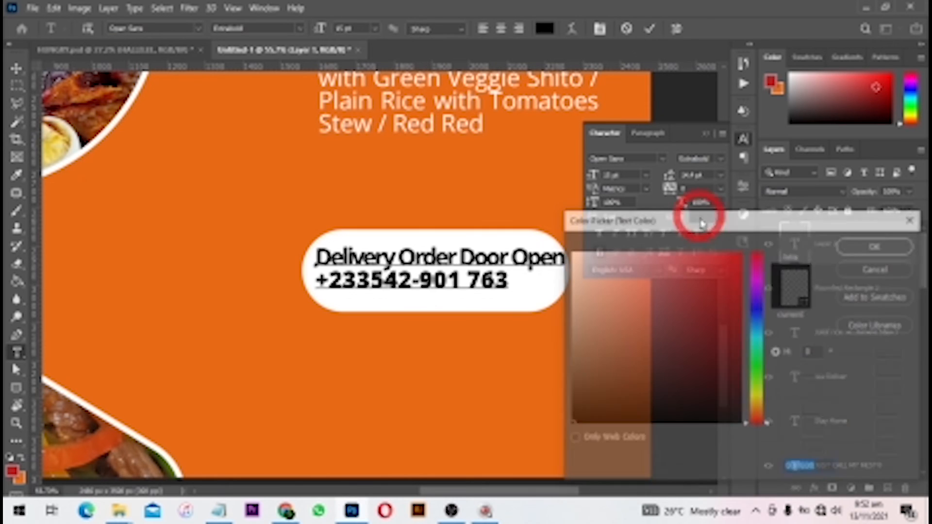
pyautogui.click(727, 299)
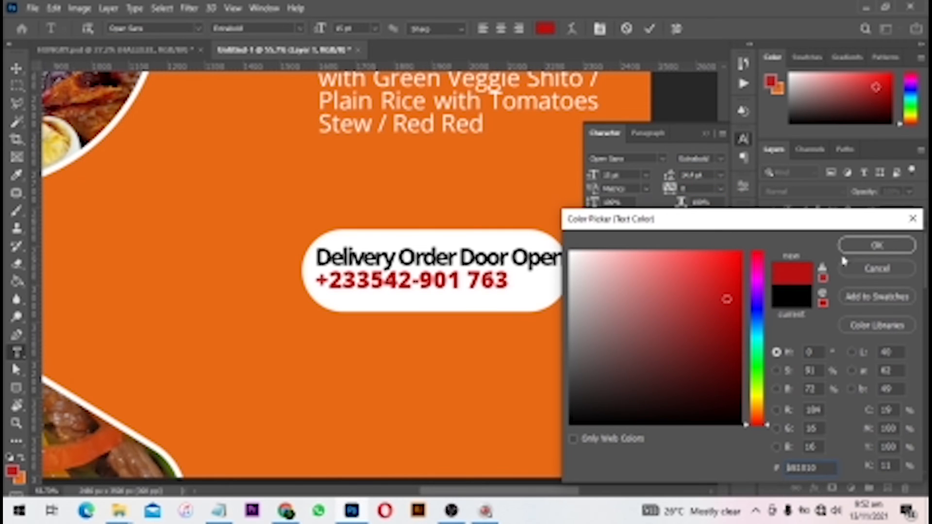
pyautogui.click(871, 244)
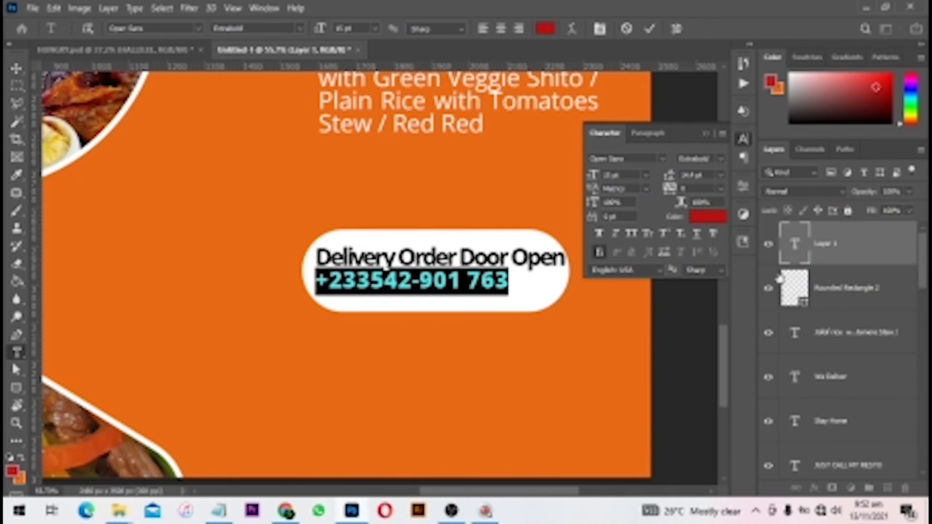
pyautogui.click(710, 220)
pyautogui.moveTo(727, 298); pyautogui.dragTo(726, 271)
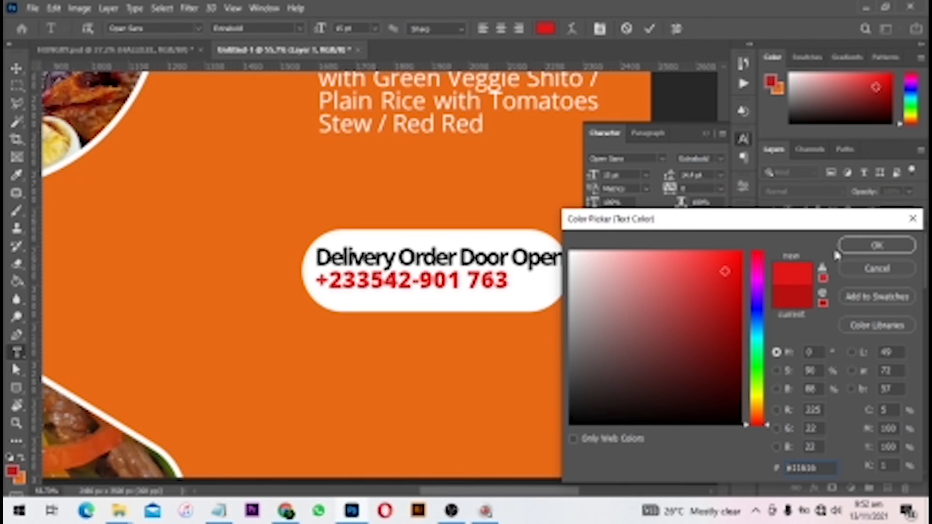
pyautogui.click(874, 245)
# Center-align the two delivery lines and align the text layer with the center of the white pill.
pyautogui.hotkey('ctrl', 'a')
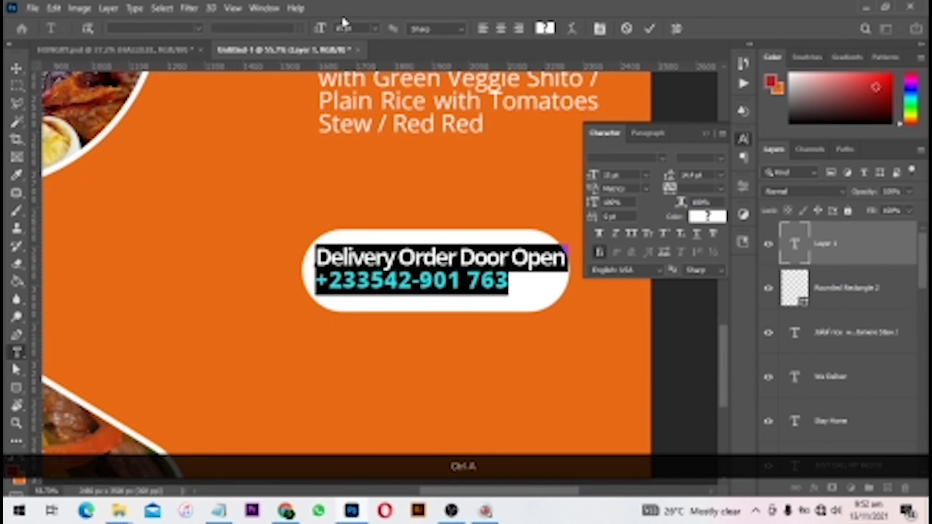
pyautogui.click(500, 29)
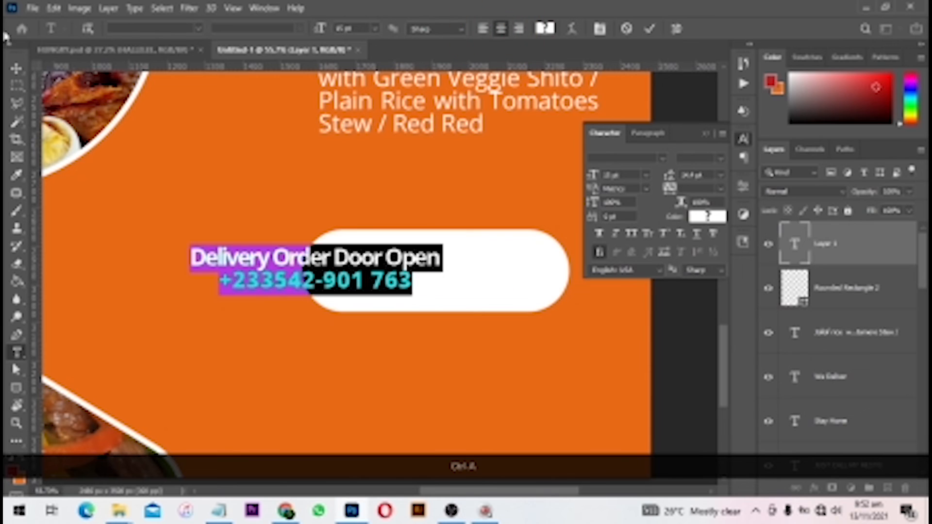
pyautogui.click(16, 68)
pyautogui.keyDown('shift'); pyautogui.click(544, 284); pyautogui.keyUp('shift')
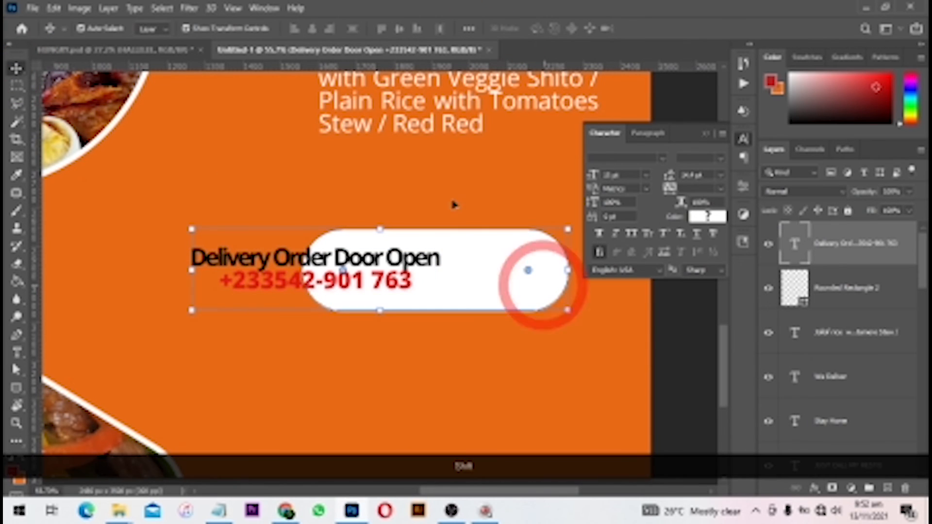
pyautogui.click(312, 28)
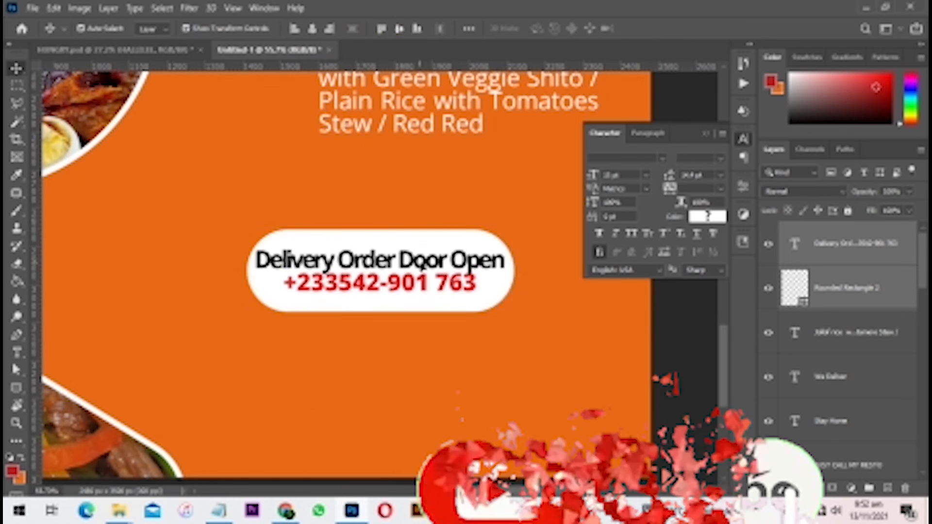
# Move the pill and its text together beneath the menu paragraph, and widen the pill slightly and equally on both sides.
pyautogui.moveTo(443, 243); pyautogui.dragTo(482, 266)
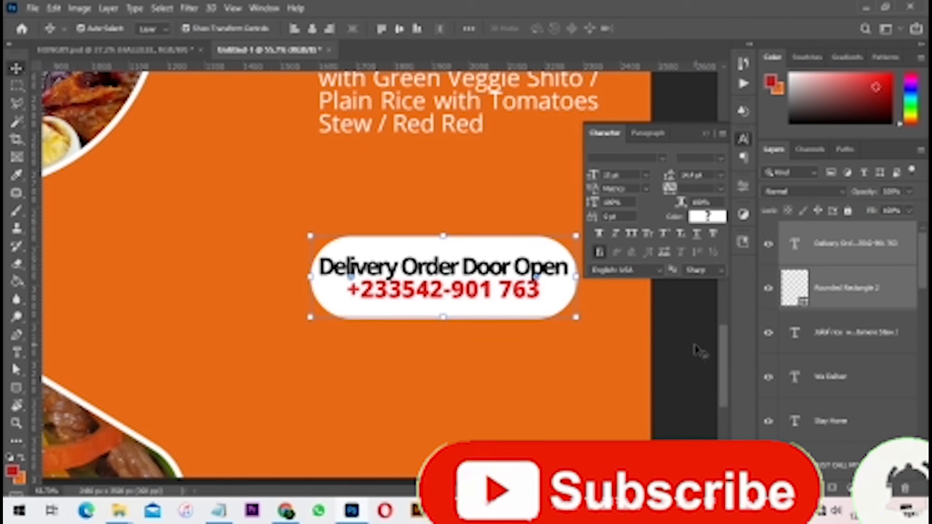
pyautogui.click(694, 349)
pyautogui.click(567, 291)
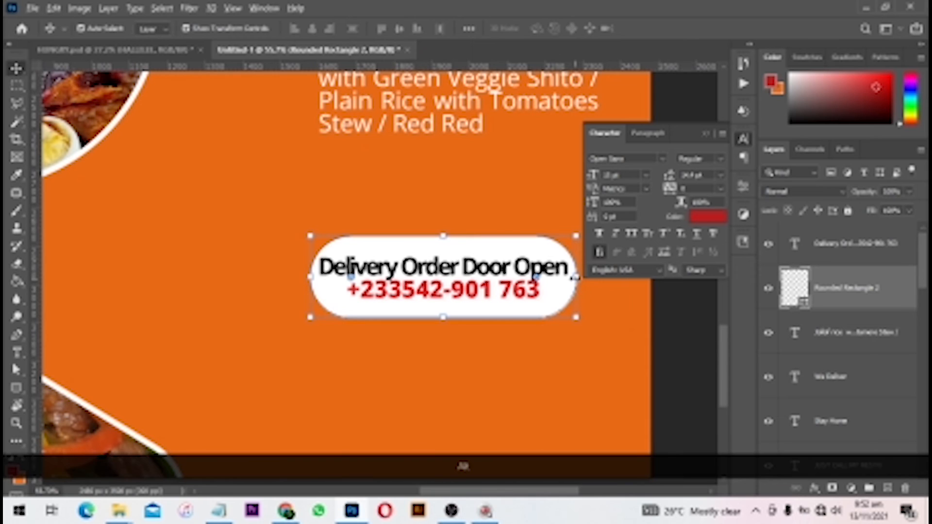
pyautogui.moveTo(576, 277); pyautogui.dragTo(590, 277)
pyautogui.press('shift')
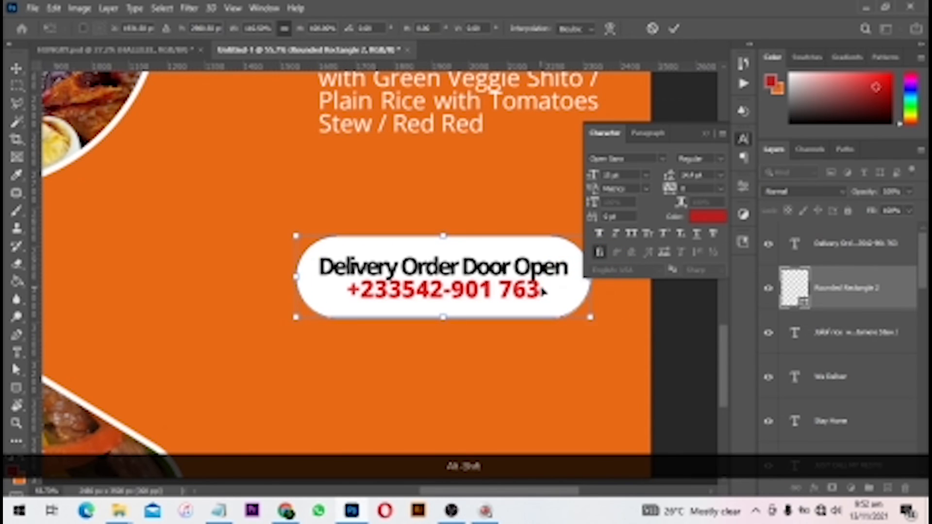
pyautogui.keyDown('alt'); pyautogui.scroll(-5, 547, 297); pyautogui.keyUp('alt')
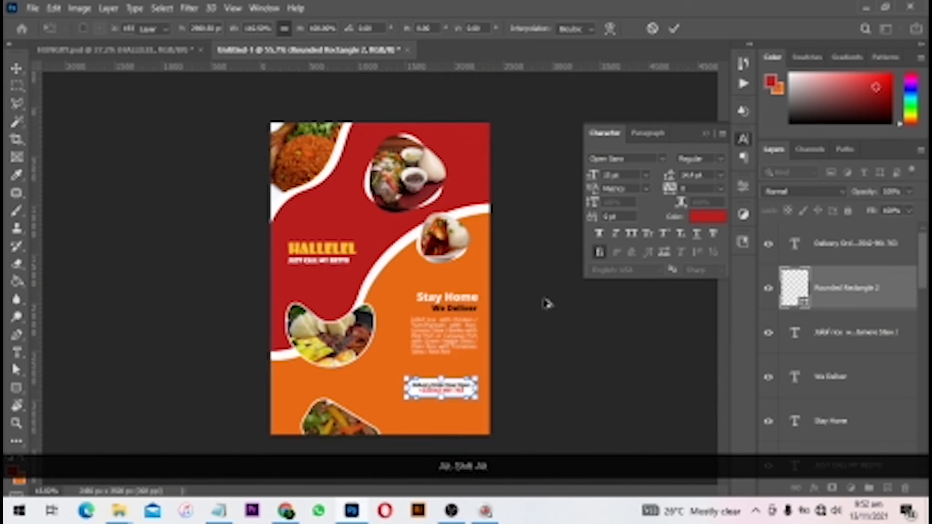
pyautogui.keyDown('alt'); pyautogui.scroll(-2, 547, 304); pyautogui.keyUp('alt')
pyautogui.press('Return')
pyautogui.click(568, 314)
# Examine the finished HUNGRY.psd reference flyer for remaining design elements and return to the new flyer.
pyautogui.keyDown('alt'); pyautogui.scroll(1, 325, 206); pyautogui.keyUp('alt')
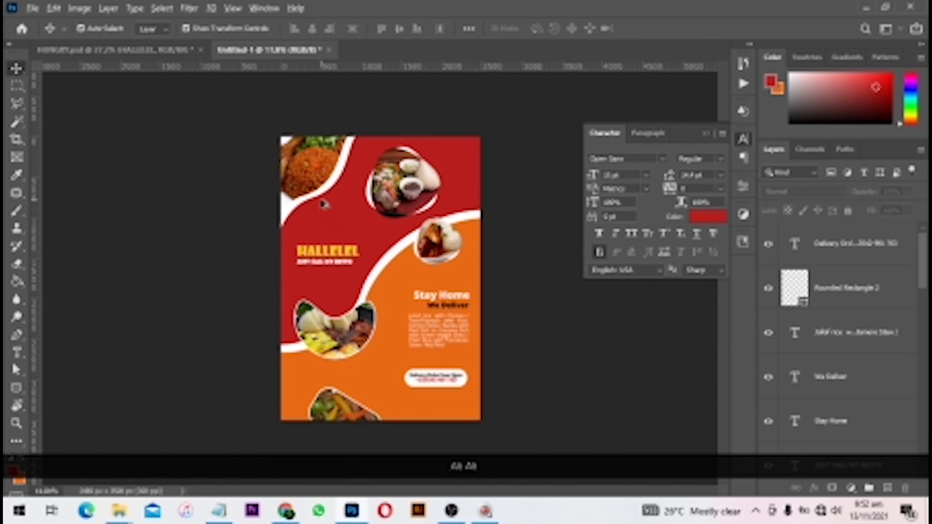
pyautogui.click(131, 50)
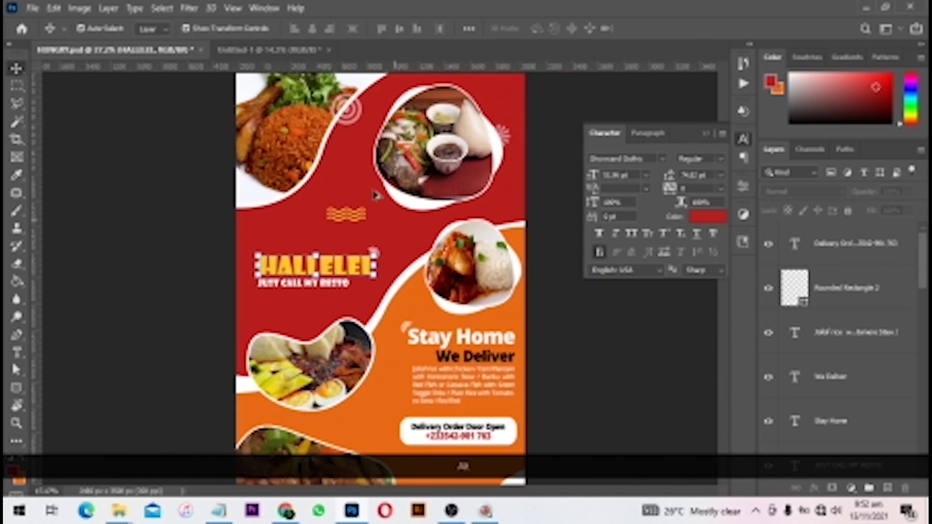
pyautogui.keyDown('alt'); pyautogui.scroll(-2, 340, 204); pyautogui.keyUp('alt')
pyautogui.keyDown('alt'); pyautogui.scroll(2, 359, 184); pyautogui.keyUp('alt')
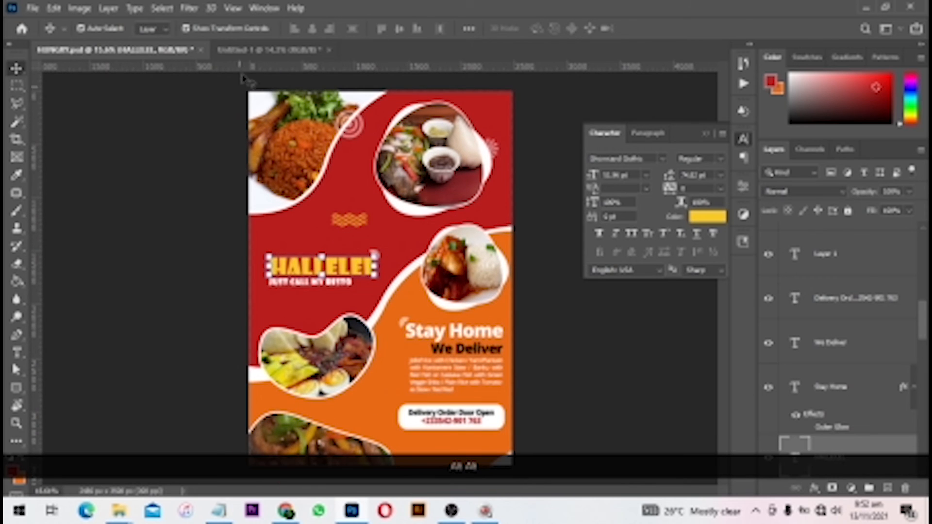
pyautogui.click(253, 50)
# Draw a circle about 436 by 429 px overlapping the flyer's bottom-right corner, fill it white, and deselect it.
pyautogui.keyDown('alt'); pyautogui.scroll(3, 518, 418); pyautogui.keyUp('alt')
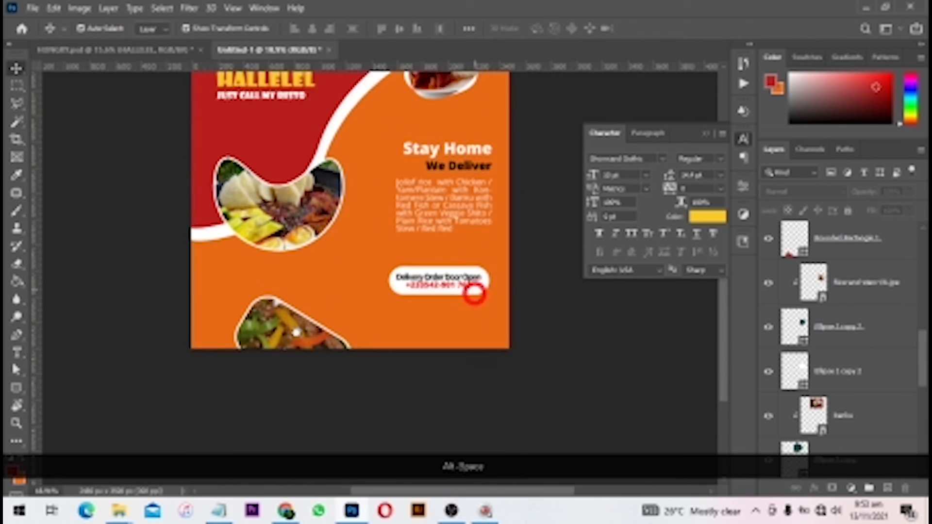
pyautogui.scroll(-2, 473, 294)
pyautogui.click(16, 387)
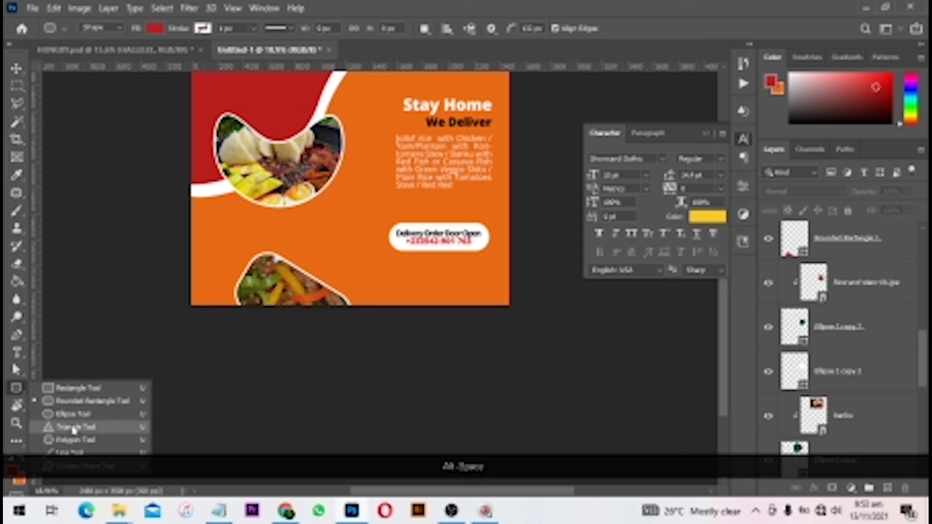
pyautogui.click(73, 413)
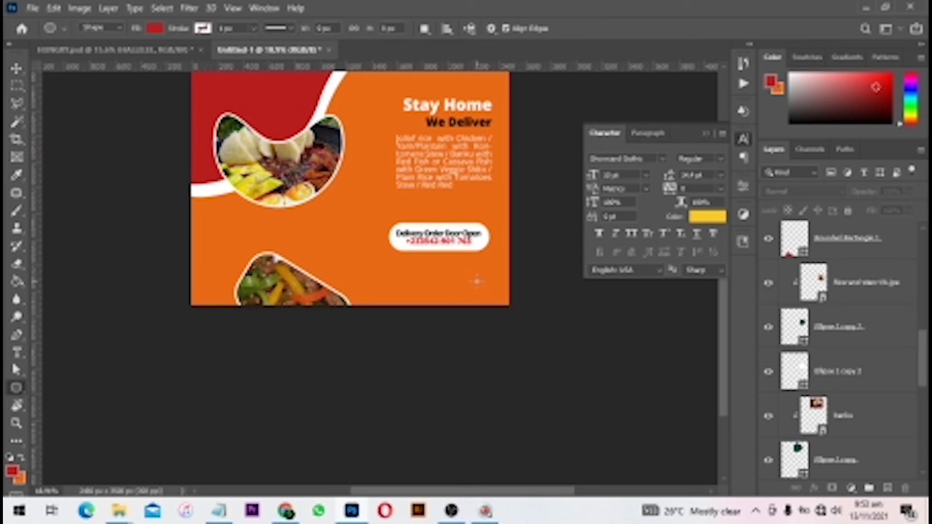
pyautogui.moveTo(478, 281); pyautogui.dragTo(533, 337)
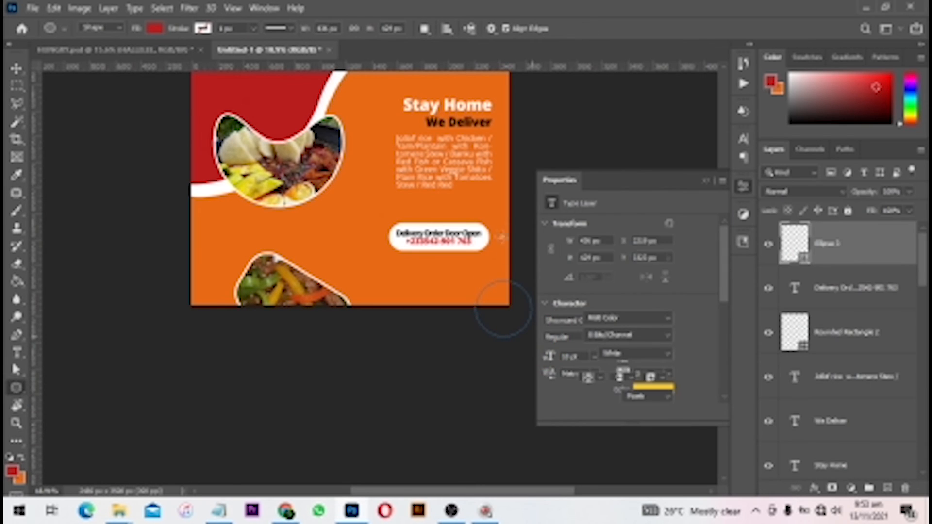
pyautogui.click(586, 323)
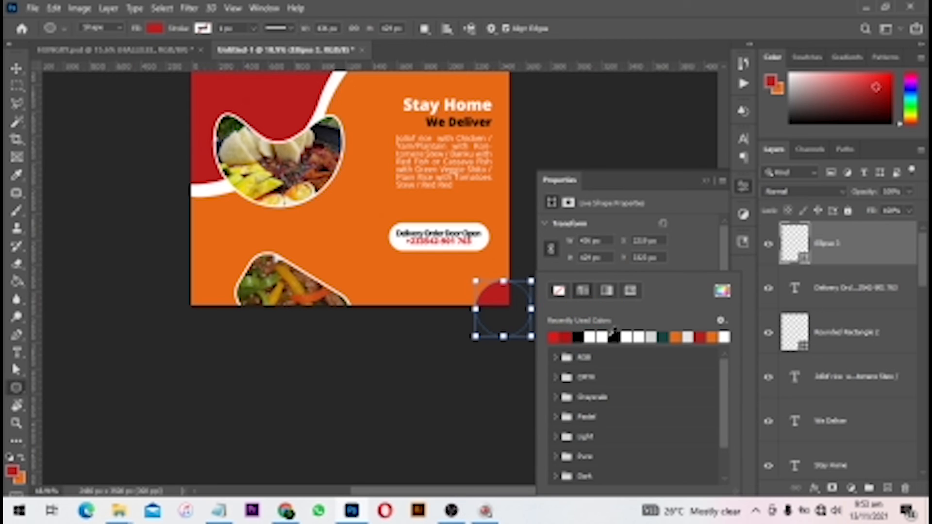
pyautogui.click(590, 336)
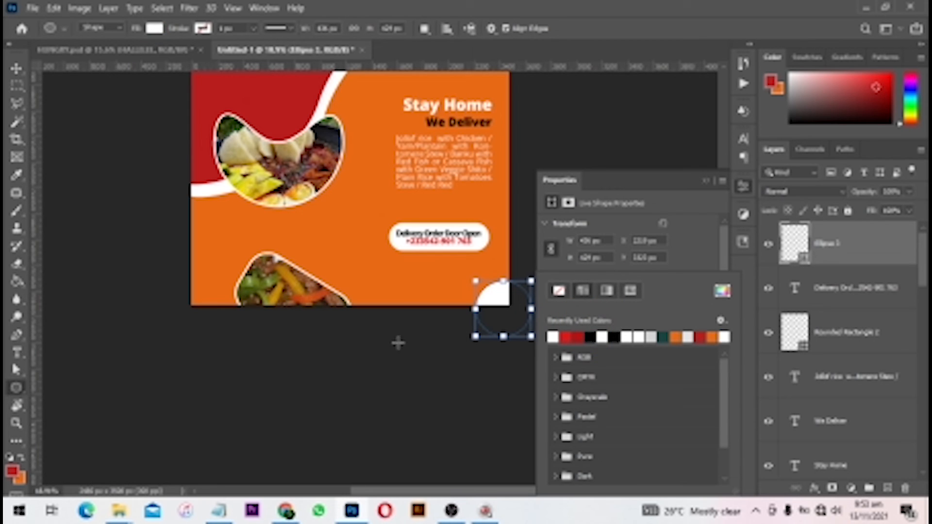
pyautogui.press('v')
pyautogui.click(374, 360)
# Activate the Custom Shape tool, enlarge its shape picker, and expand the All Legacy Default Shapes collection under Legacy Shapes and More.
pyautogui.scroll(2, 467, 356)
pyautogui.scroll(-5, 463, 356)
pyautogui.scroll(3, 463, 354)
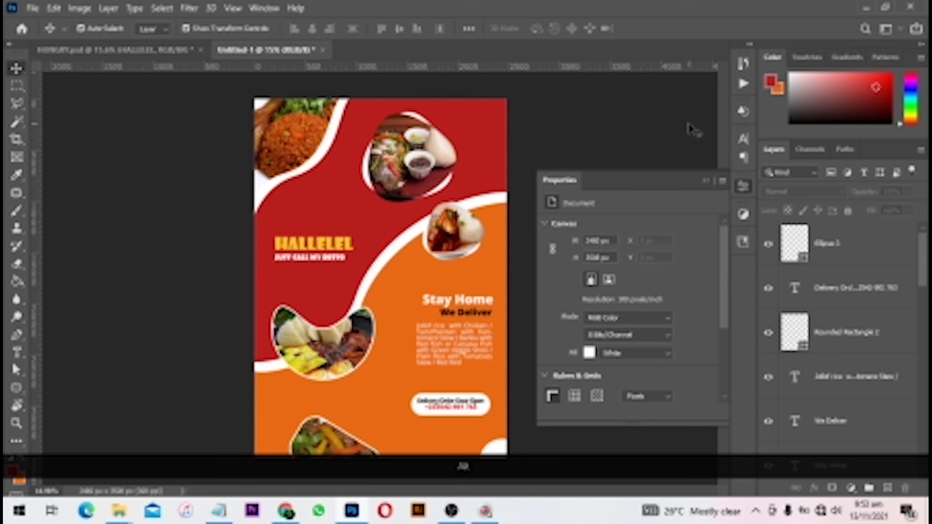
pyautogui.click(19, 388)
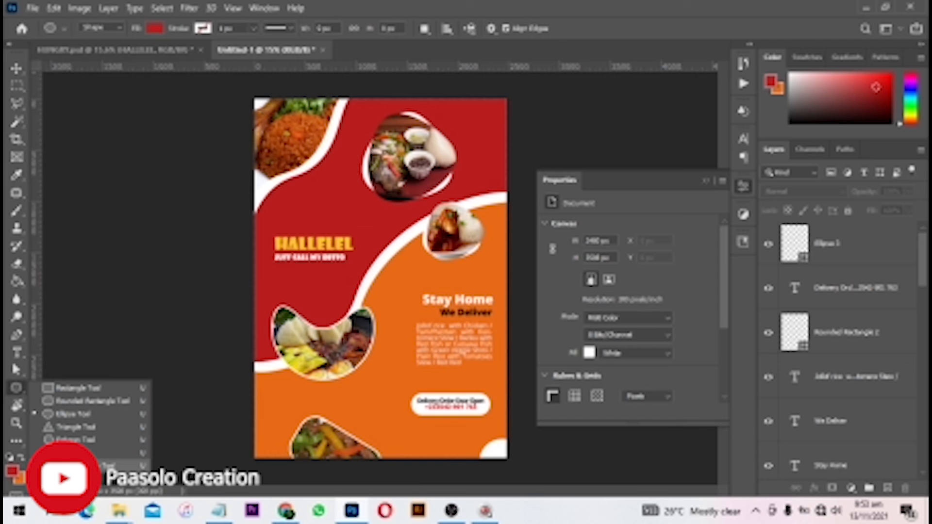
pyautogui.click(80, 466)
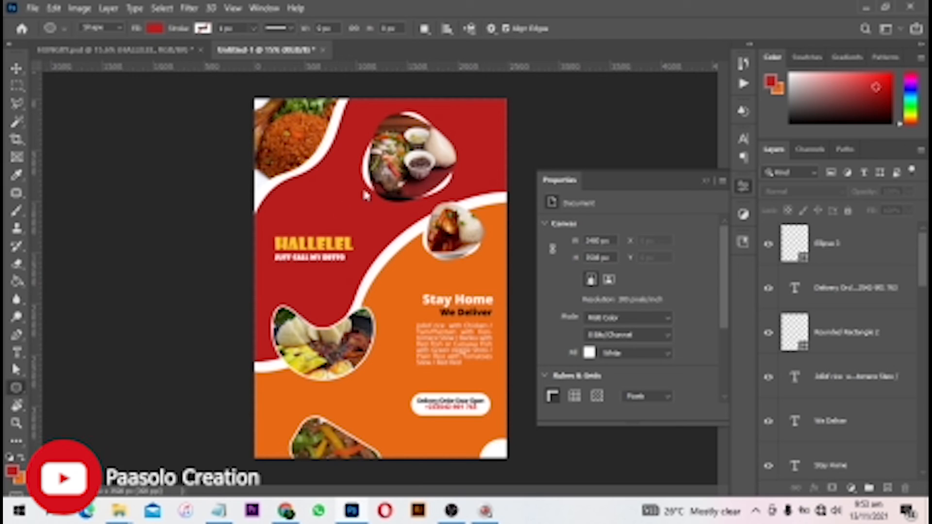
pyautogui.click(554, 30)
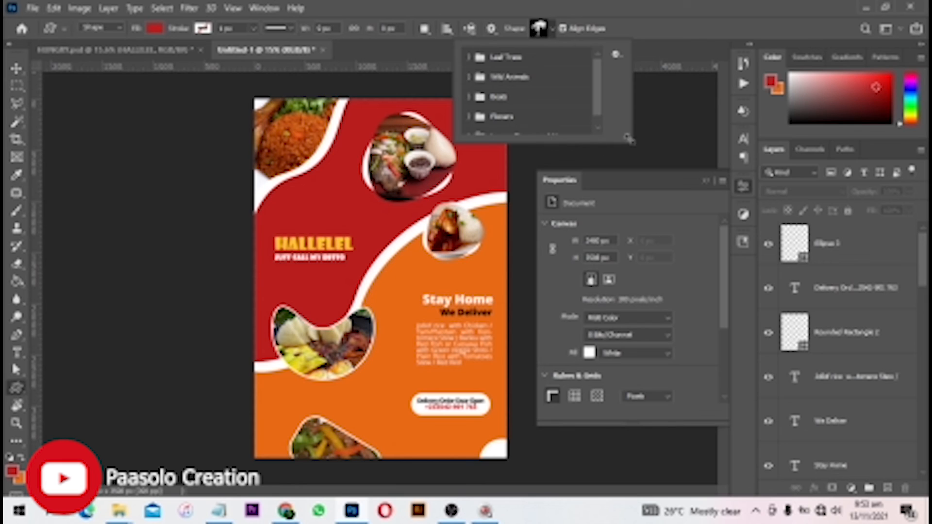
pyautogui.moveTo(628, 139); pyautogui.dragTo(693, 333)
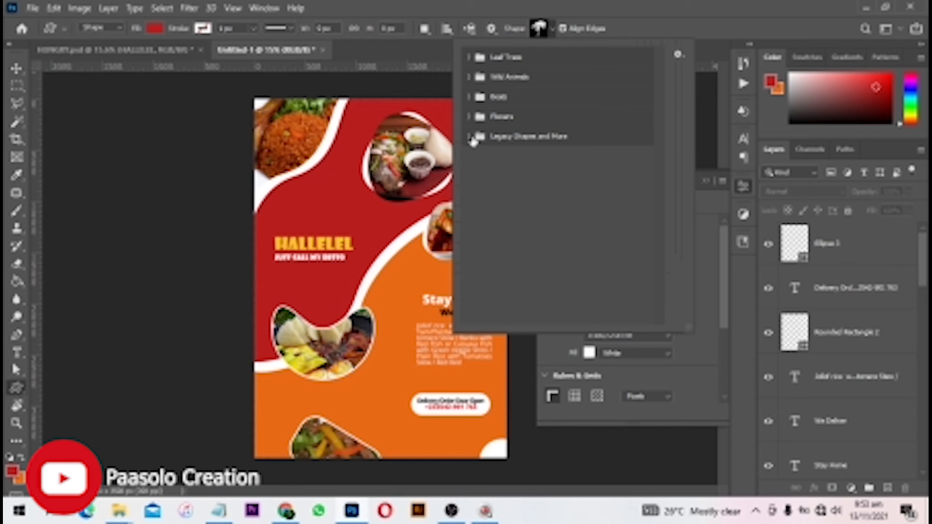
pyautogui.click(470, 137)
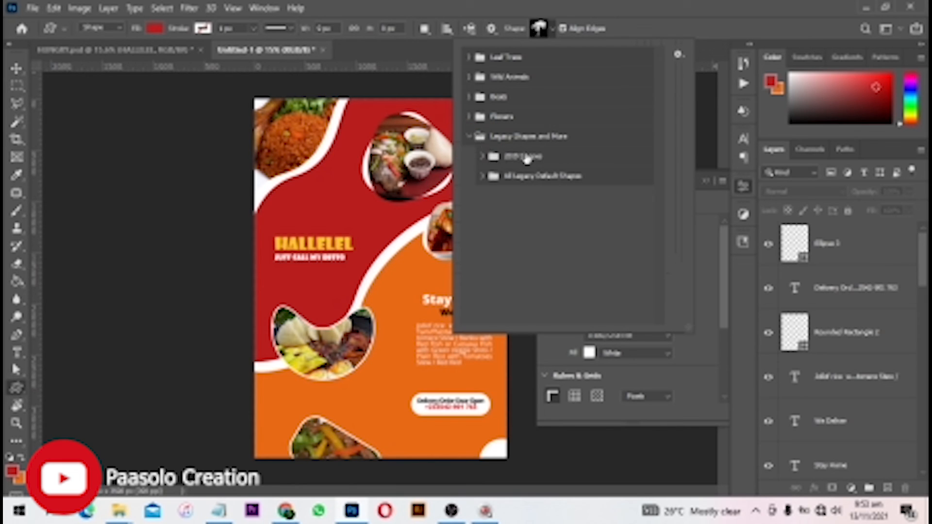
pyautogui.click(480, 176)
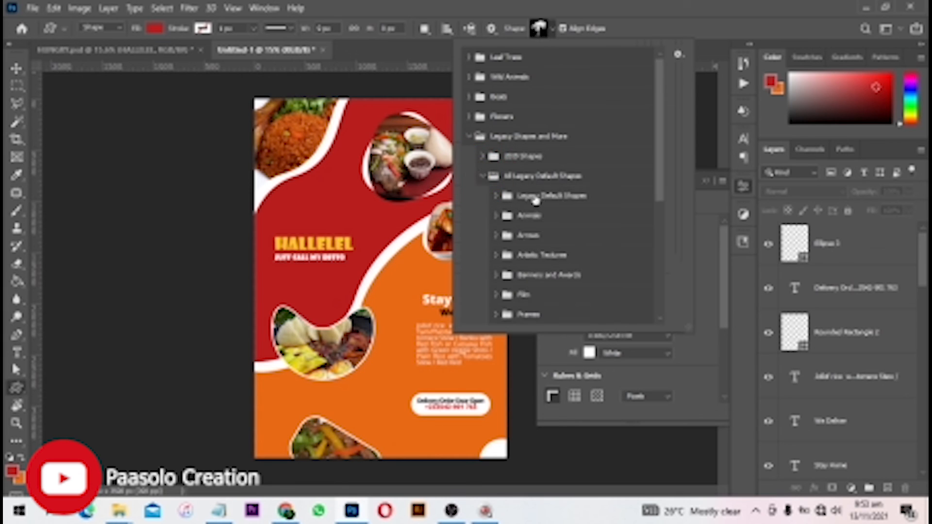
# Select the diagonal-stripe pattern from the Tiles group of the legacy shapes.
pyautogui.scroll(-5, 537, 206)
pyautogui.scroll(-2, 539, 259)
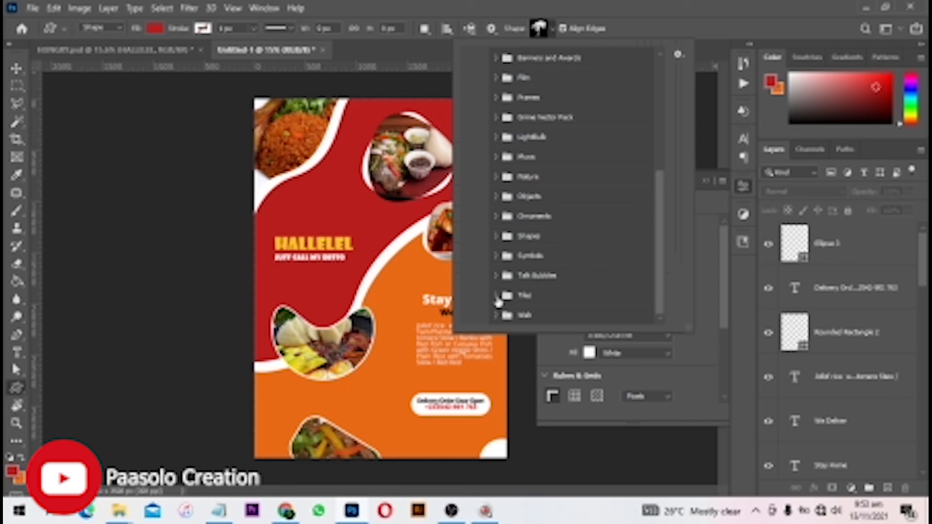
pyautogui.click(497, 297)
pyautogui.scroll(-2, 559, 287)
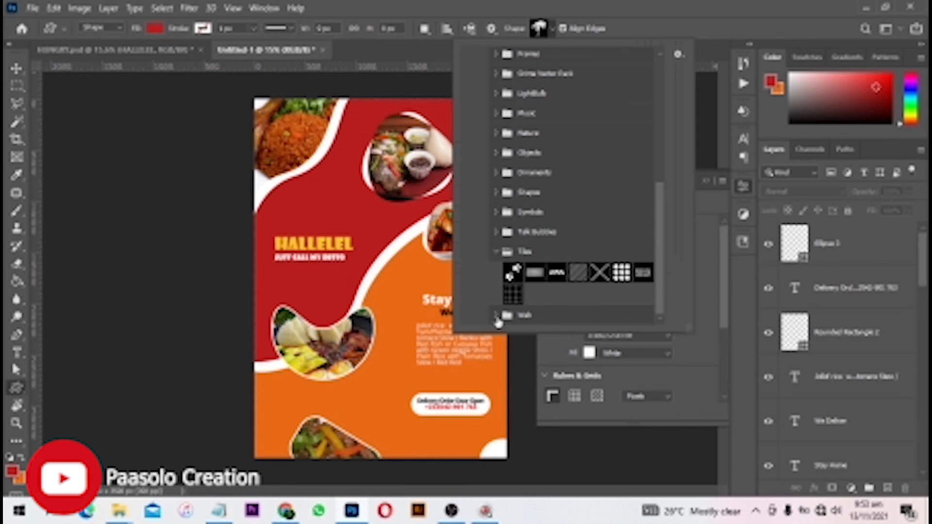
pyautogui.click(497, 315)
pyautogui.scroll(-3, 558, 272)
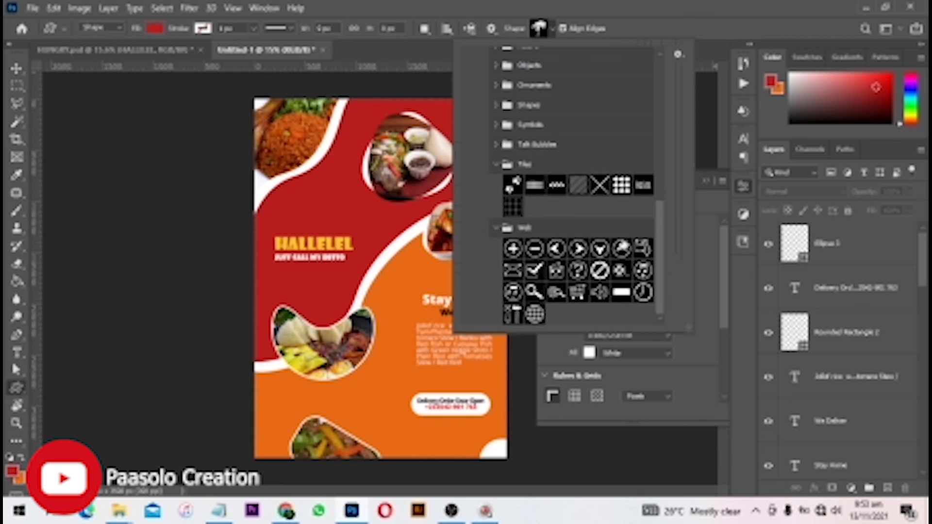
pyautogui.scroll(1, 596, 243)
pyautogui.click(577, 217)
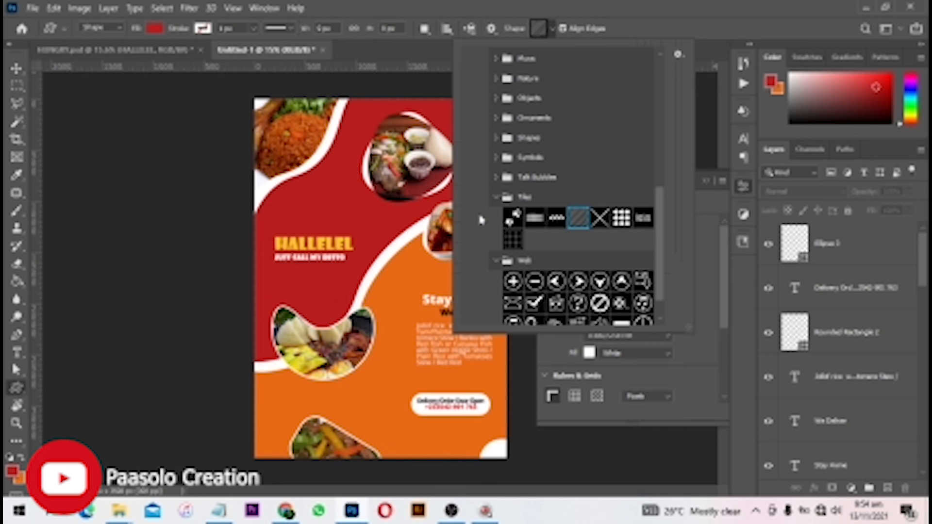
# Draw a small square of diagonal stripes on the red area above the HALLELEL title and fill it white.
pyautogui.moveTo(325, 189)
pyautogui.mouseDown()
pyautogui.moveTo(362, 236)
pyautogui.moveTo(361, 224)
pyautogui.mouseUp()
pyautogui.press('shift')
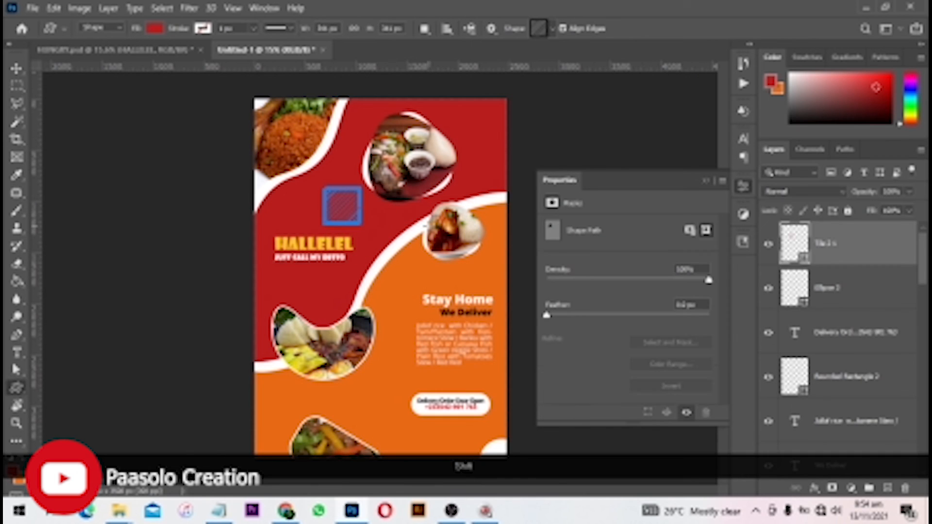
pyautogui.click(155, 28)
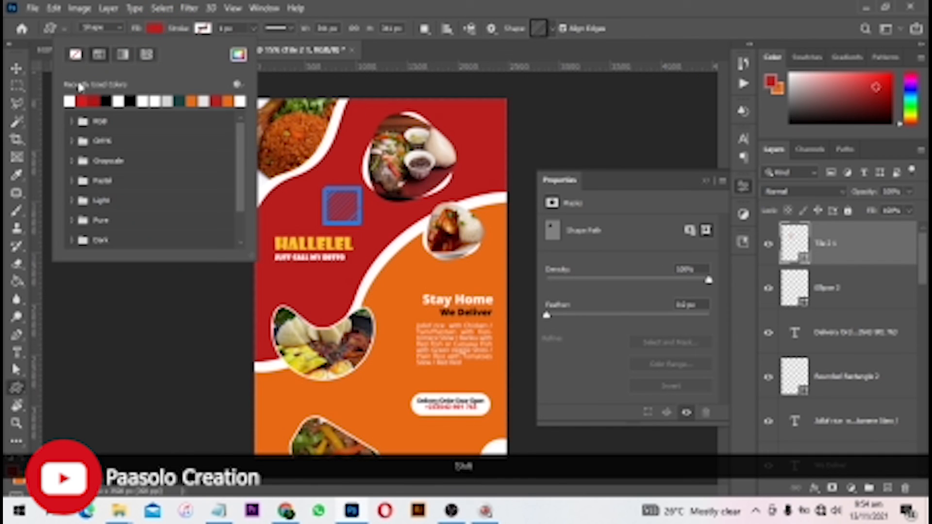
pyautogui.click(71, 101)
pyautogui.press('c')
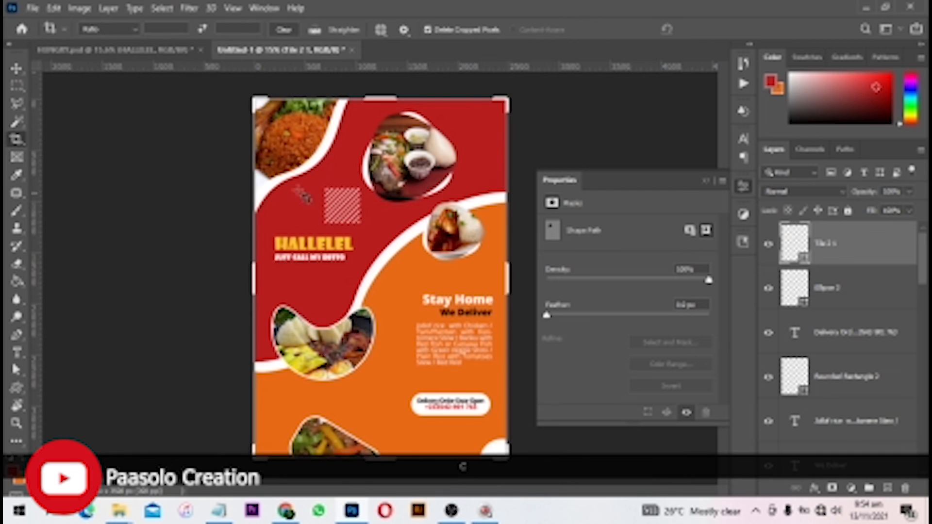
# Scale the striped square to about 64% and move it up beside the white curve bordering the rice photo.
pyautogui.scroll(3, 330, 189)
pyautogui.scroll(3, 412, 233)
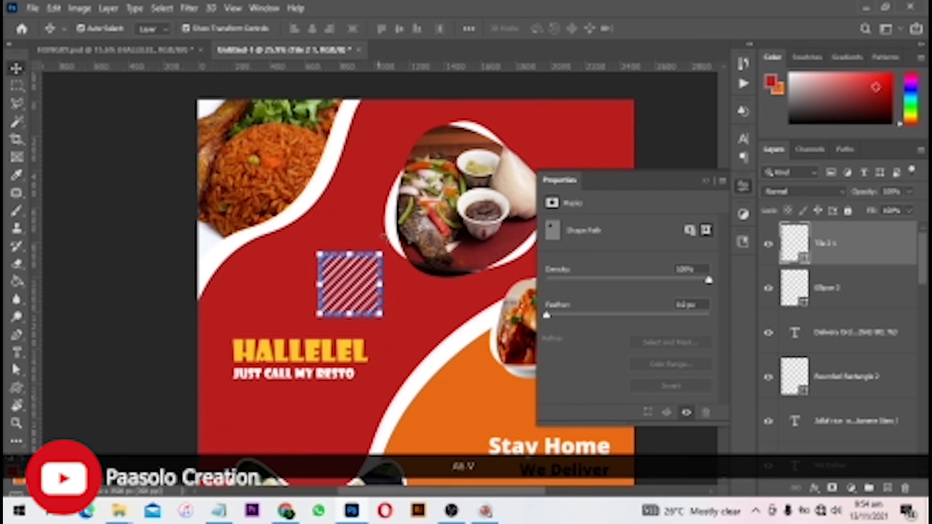
pyautogui.hotkey('ctrl', 't')
pyautogui.moveTo(381, 314); pyautogui.dragTo(360, 293)
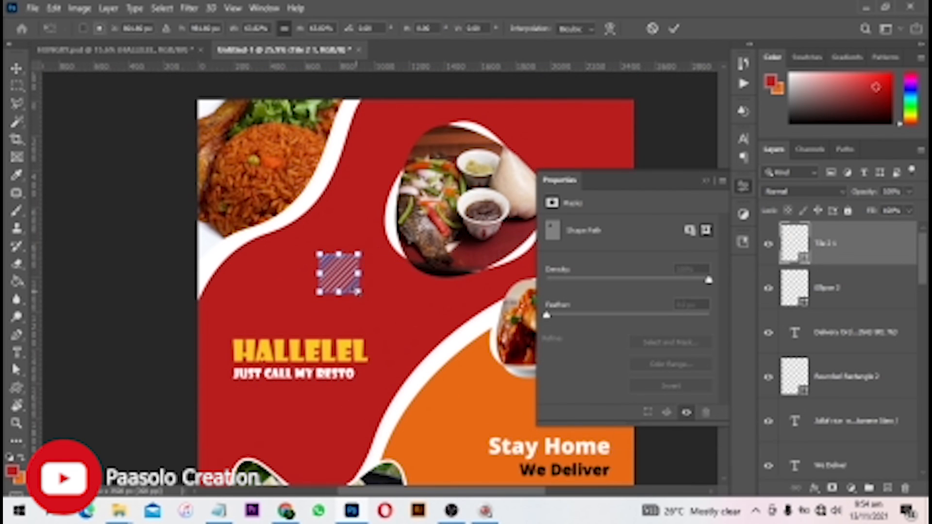
pyautogui.scroll(3, 340, 272)
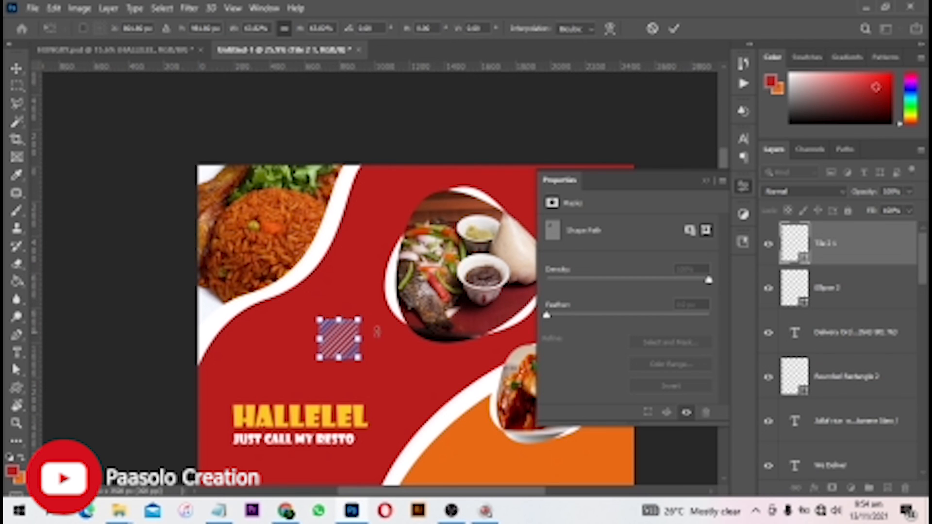
pyautogui.moveTo(347, 342); pyautogui.dragTo(365, 211)
pyautogui.press('Return')
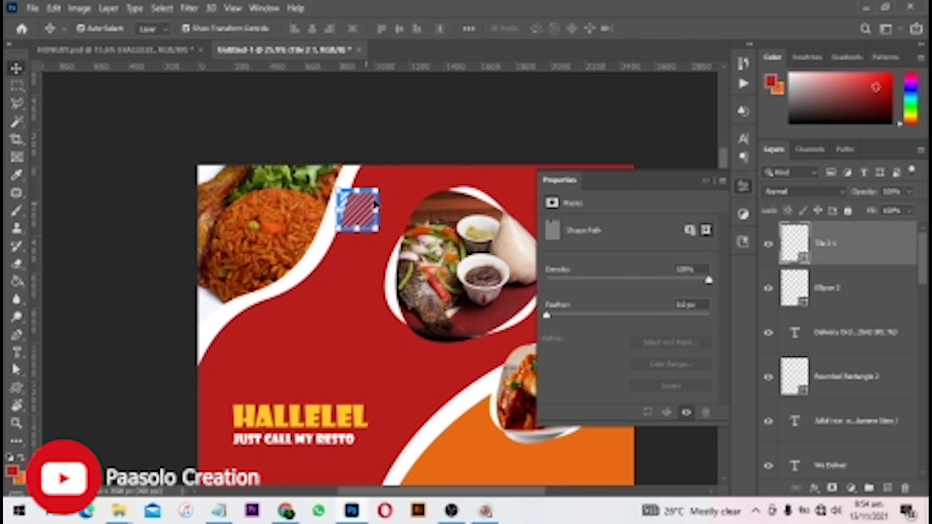
# Browse the Talk Bubbles, Symbols and Shapes groups of the legacy custom shapes for another decorative shape.
pyautogui.click(16, 388)
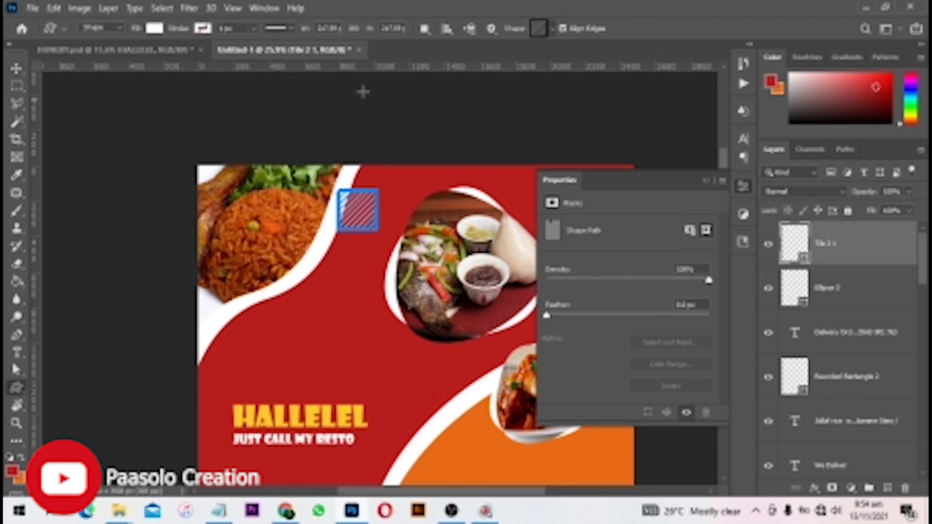
pyautogui.click(546, 28)
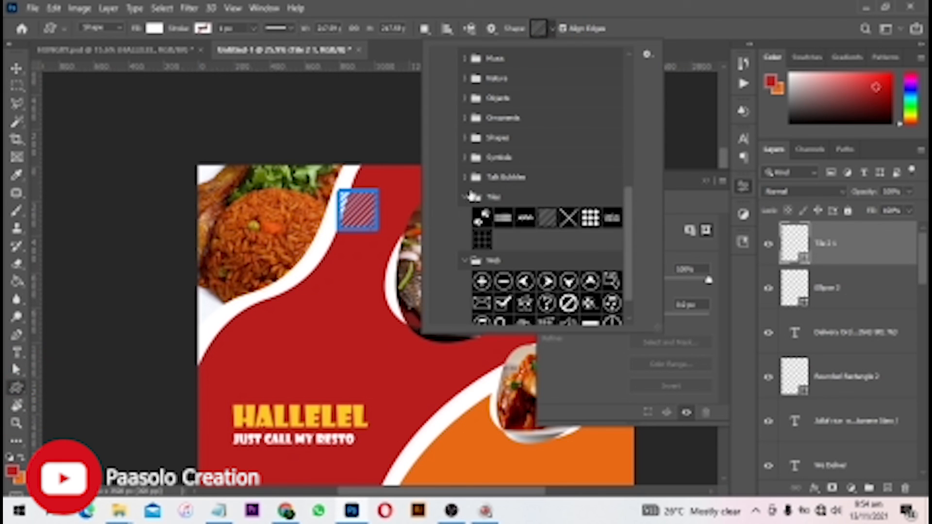
pyautogui.click(468, 182)
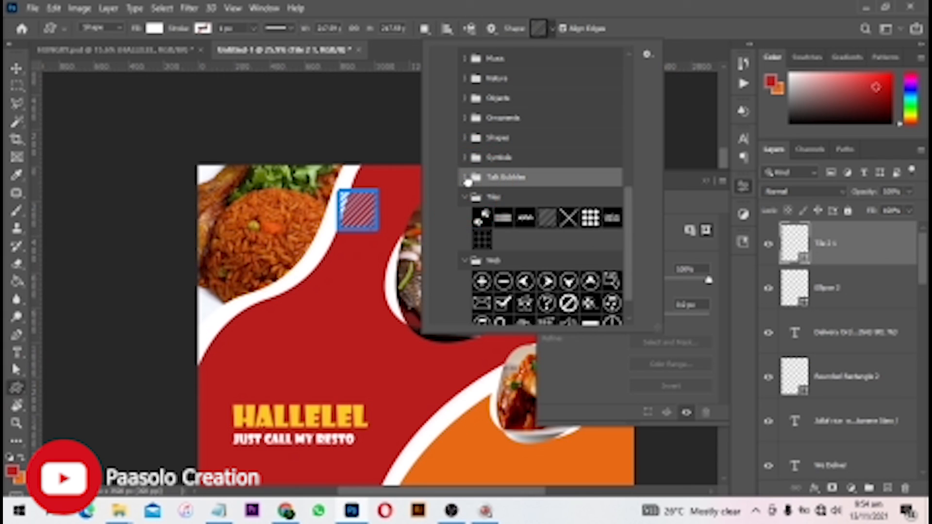
pyautogui.click(465, 177)
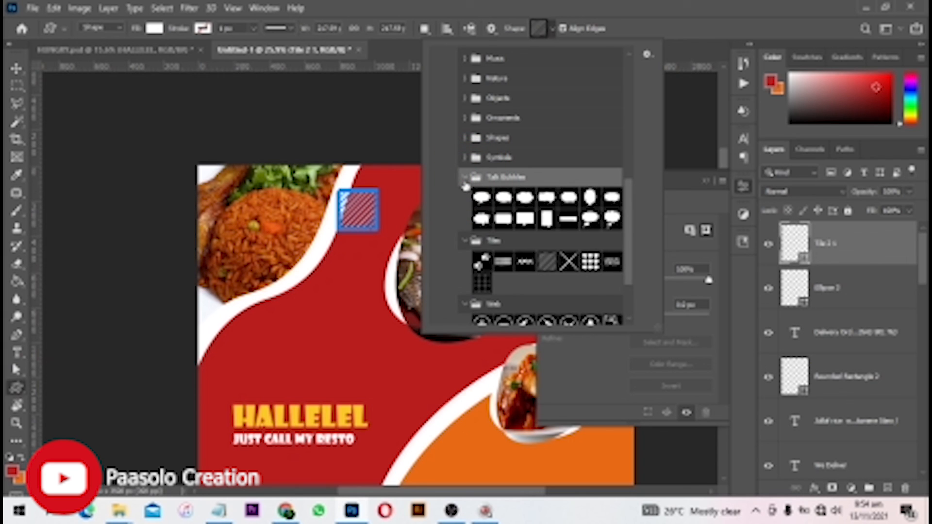
pyautogui.click(464, 156)
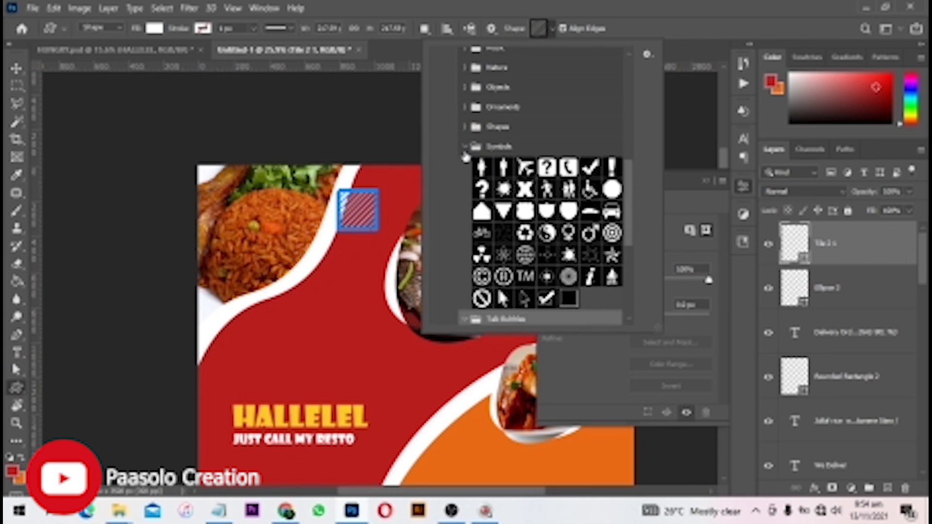
pyautogui.click(465, 128)
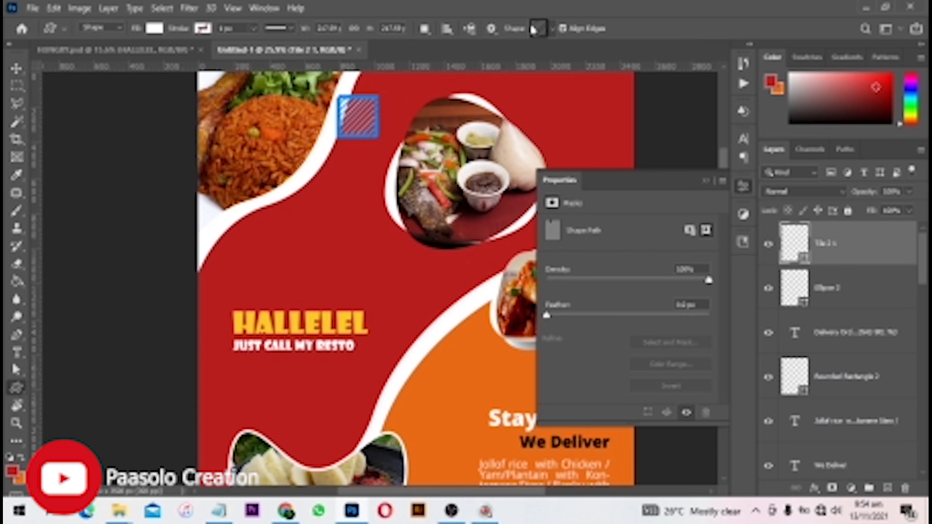
pyautogui.click(534, 29)
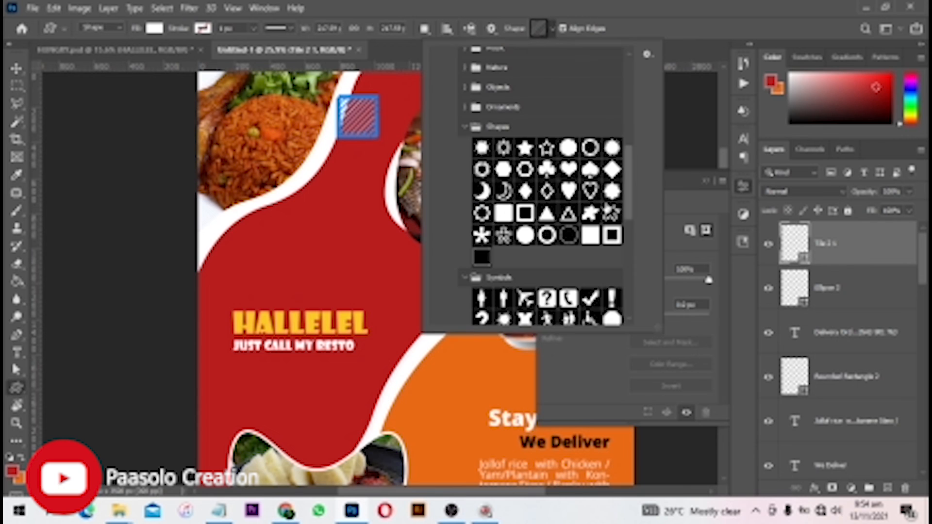
pyautogui.scroll(-10, 549, 219)
pyautogui.scroll(5, 549, 252)
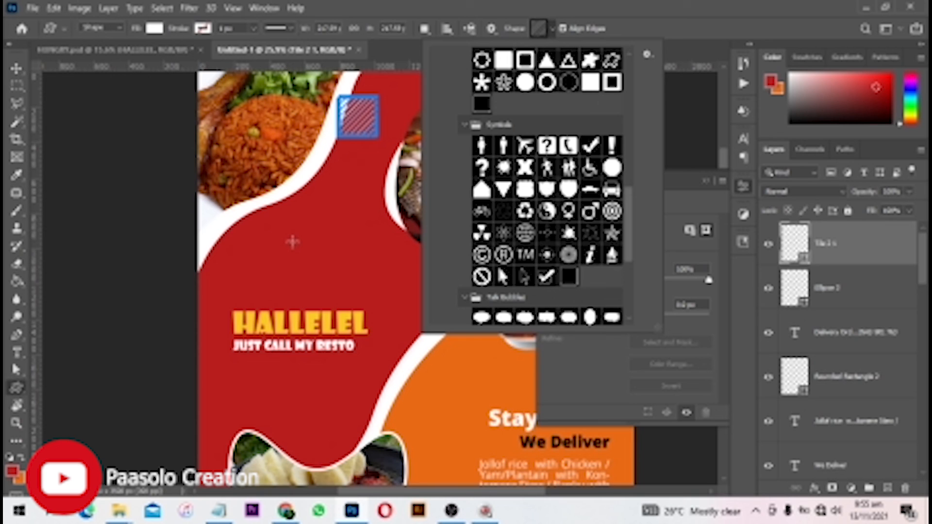
pyautogui.moveTo(273, 210); pyautogui.dragTo(329, 275)
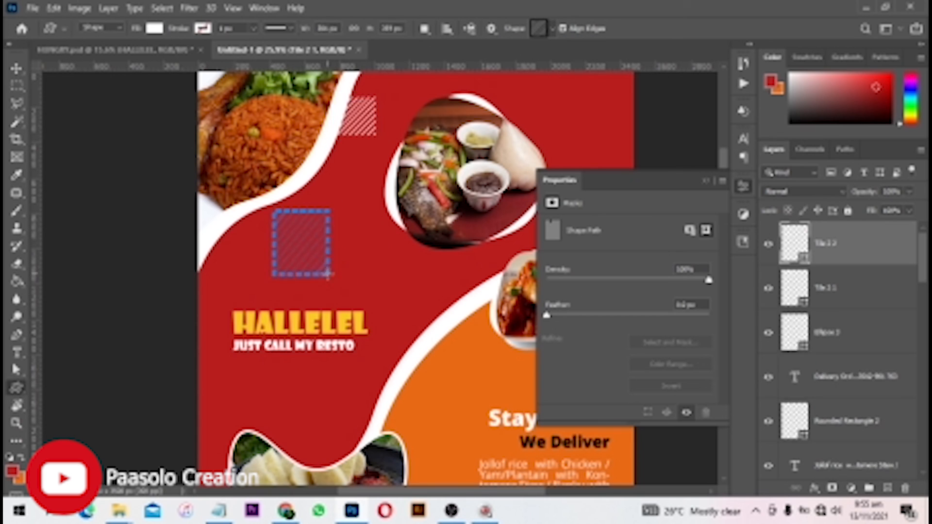
pyautogui.hotkey('ctrl', 'z')
# Select the bull's-eye shape from the legacy Symbols group for the Custom Shape tool.
pyautogui.rightClick(16, 388)
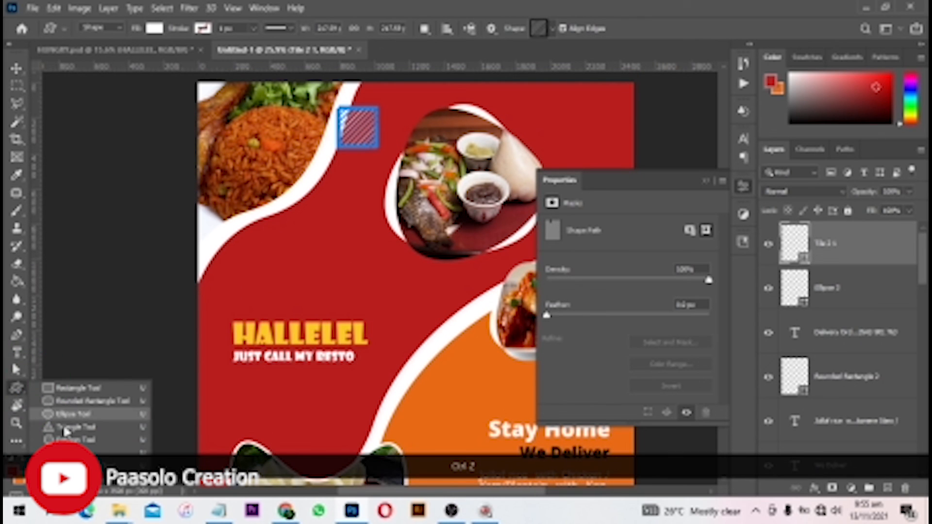
pyautogui.click(82, 466)
pyautogui.click(540, 28)
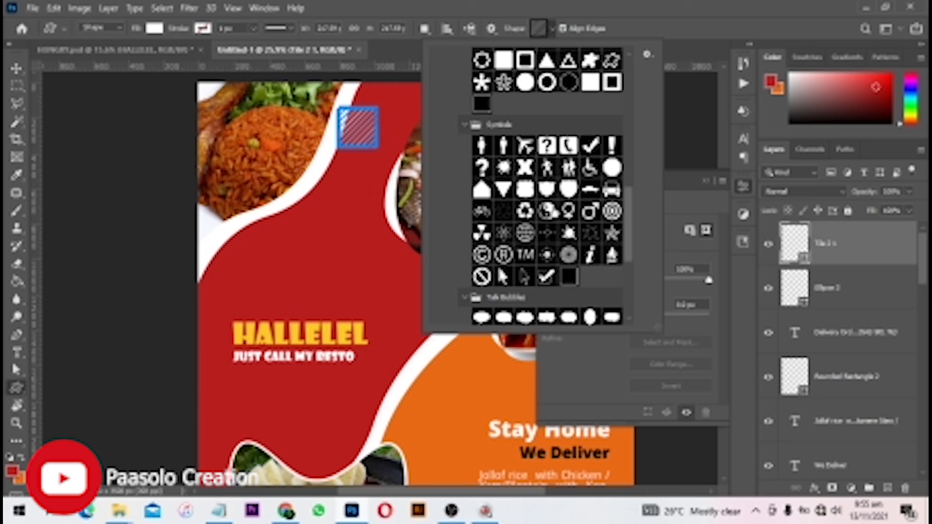
pyautogui.scroll(3, 497, 274)
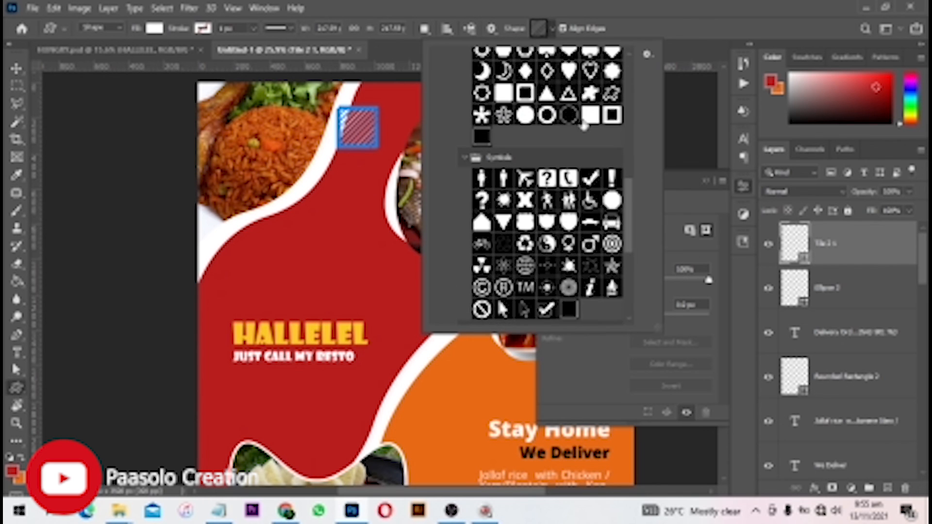
pyautogui.scroll(1, 632, 112)
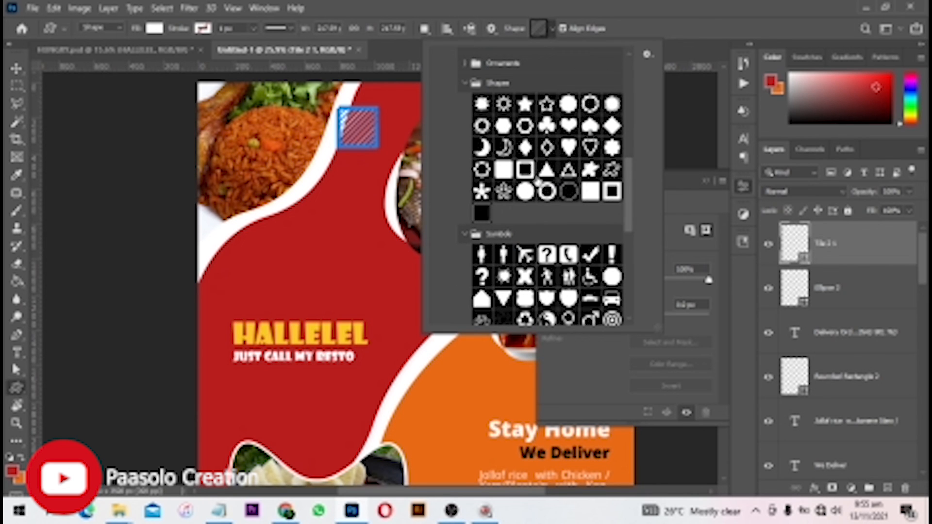
pyautogui.scroll(-1, 546, 231)
pyautogui.scroll(1, 546, 270)
pyautogui.scroll(-2, 588, 225)
pyautogui.click(612, 265)
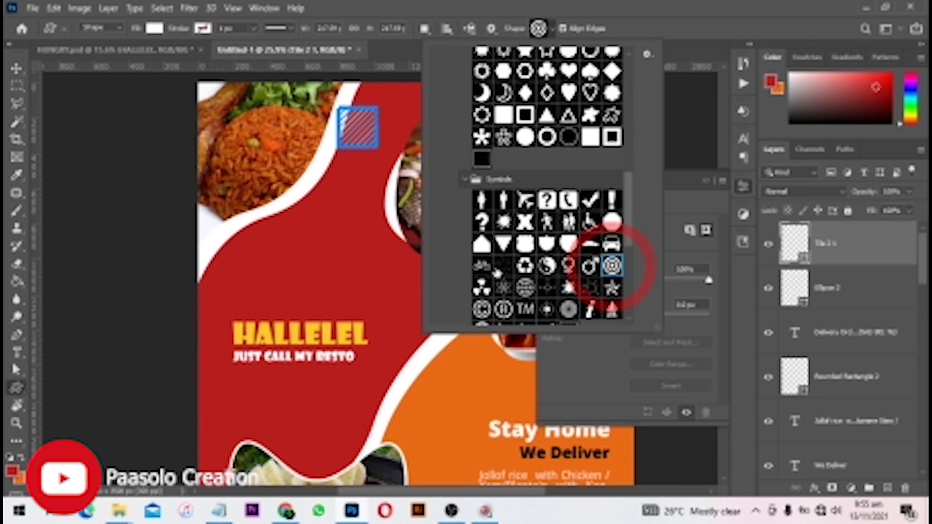
# Draw a white bull's-eye on the red area just above the HALLELEL title and set its opacity to 50%.
pyautogui.moveTo(291, 249); pyautogui.dragTo(384, 302)
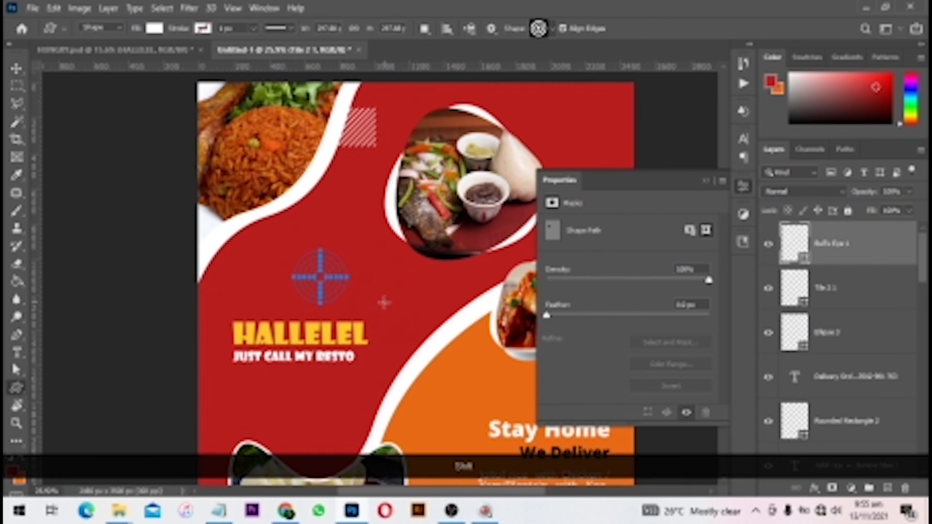
pyautogui.press('v')
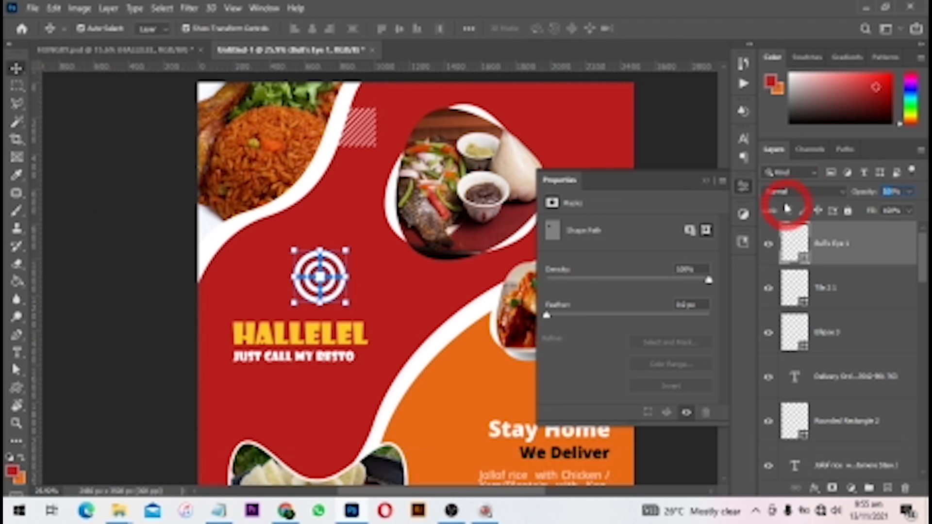
pyautogui.press('KP_5')
pyautogui.press('Return')
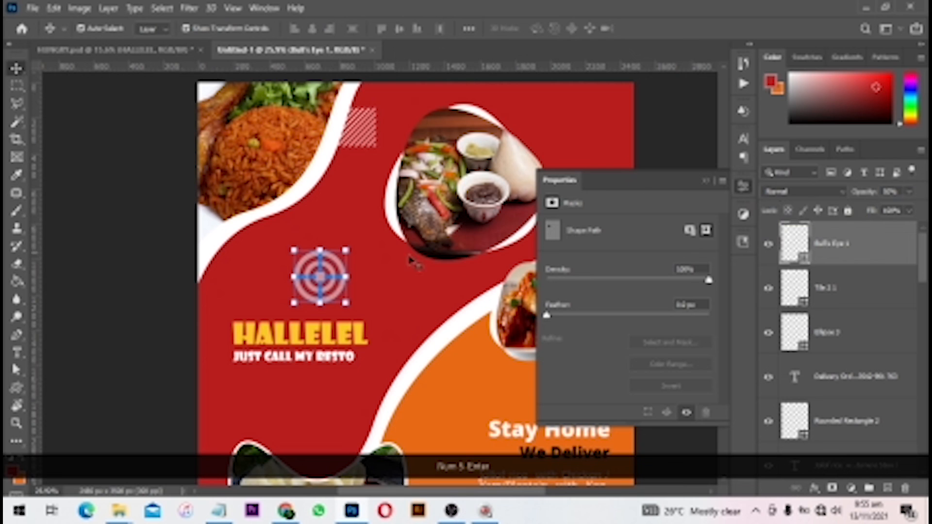
# Move the white bull's-eye up onto the white curve at the lower edge of the rice photo and deselect it.
pyautogui.press('ctrl')
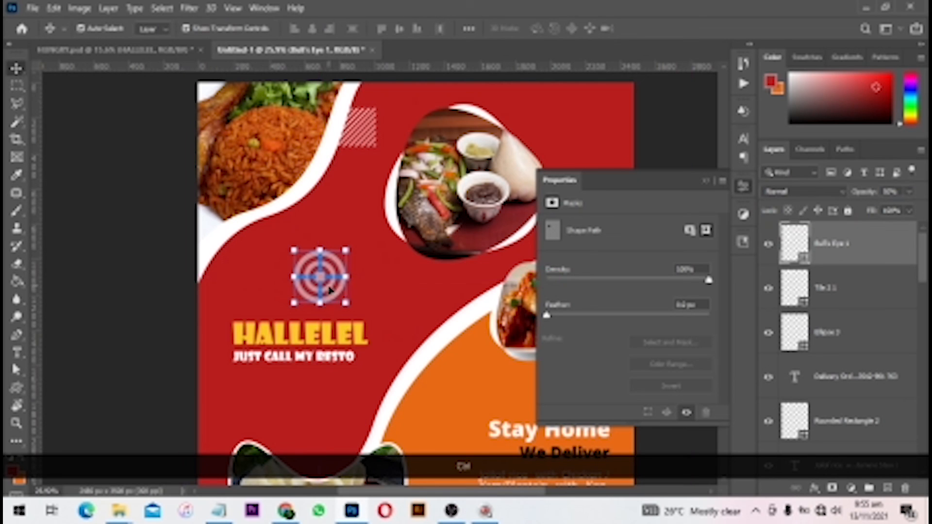
pyautogui.moveTo(334, 293); pyautogui.dragTo(275, 204)
pyautogui.click(75, 238)
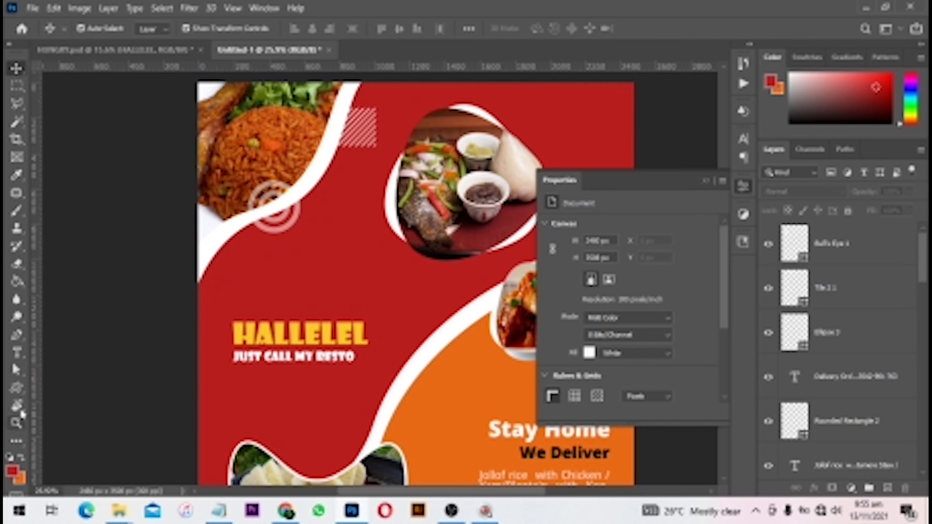
# Browse the Objects and Nature groups of the legacy custom shapes for a wave-like decoration.
pyautogui.click(17, 387)
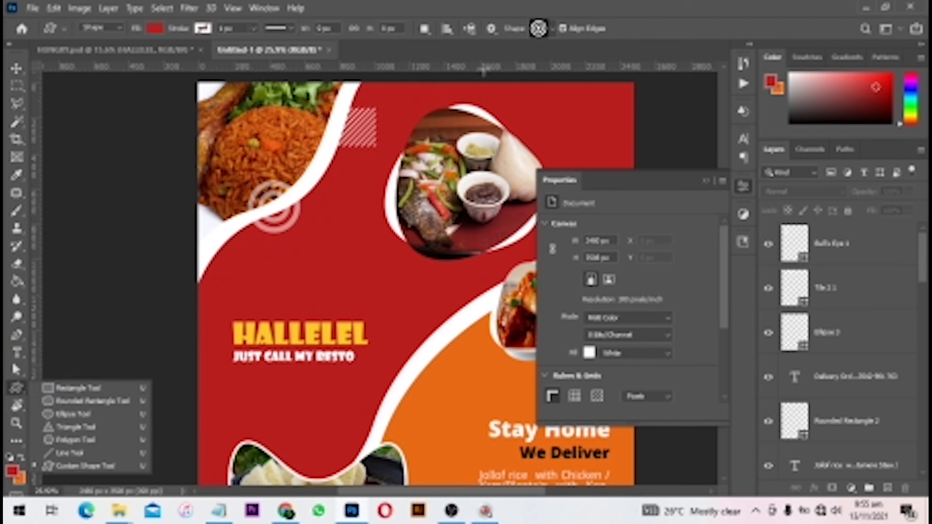
pyautogui.click(553, 28)
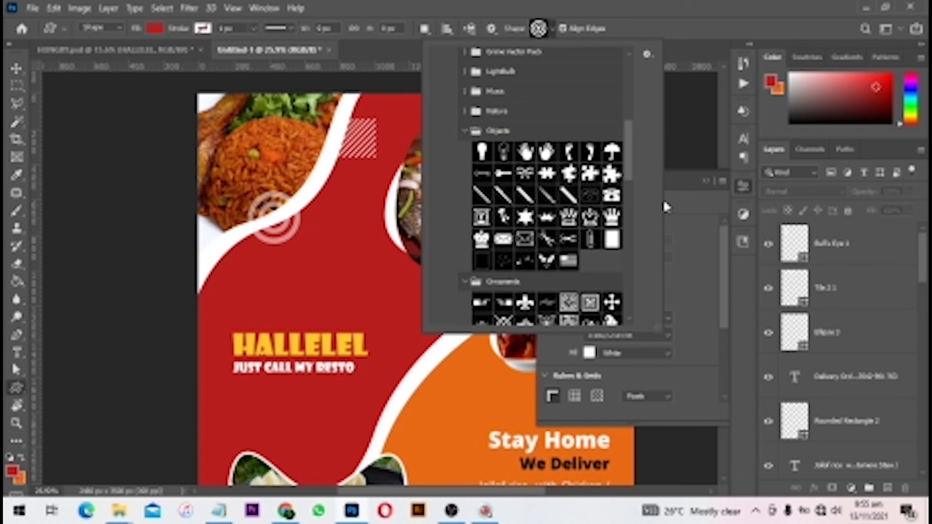
pyautogui.click(464, 111)
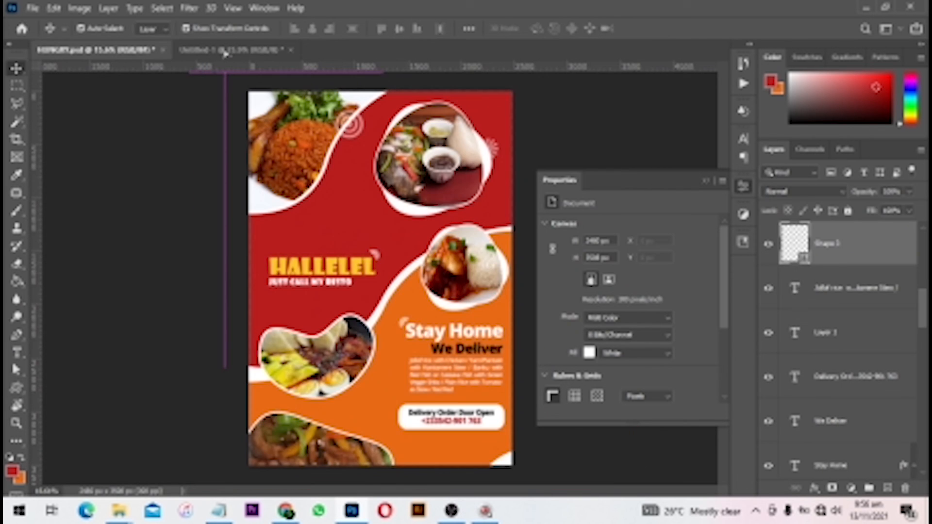
# Bring in the yellow wavy-lines shape from the other open flyer document and place it on the red area above the HALLELEL title.
pyautogui.scroll(2, 321, 146)
pyautogui.moveTo(356, 268); pyautogui.dragTo(364, 264)
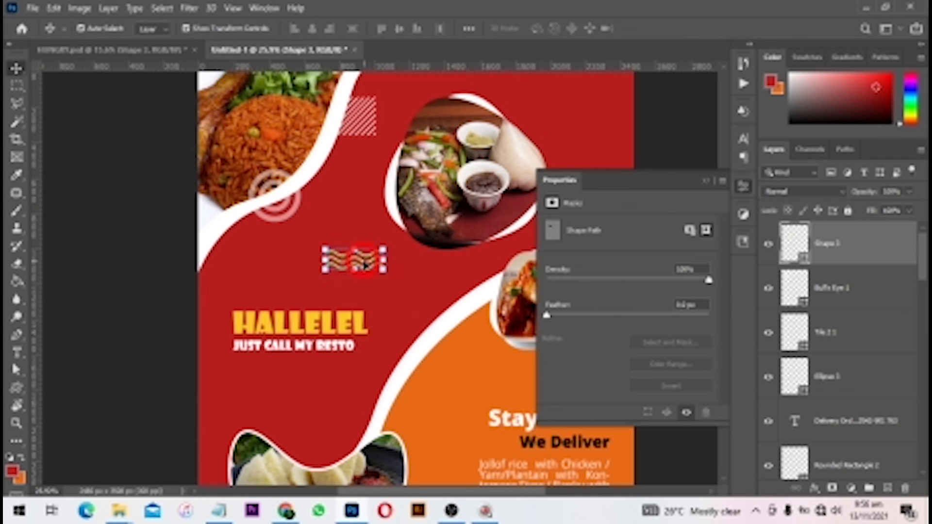
pyautogui.click(148, 289)
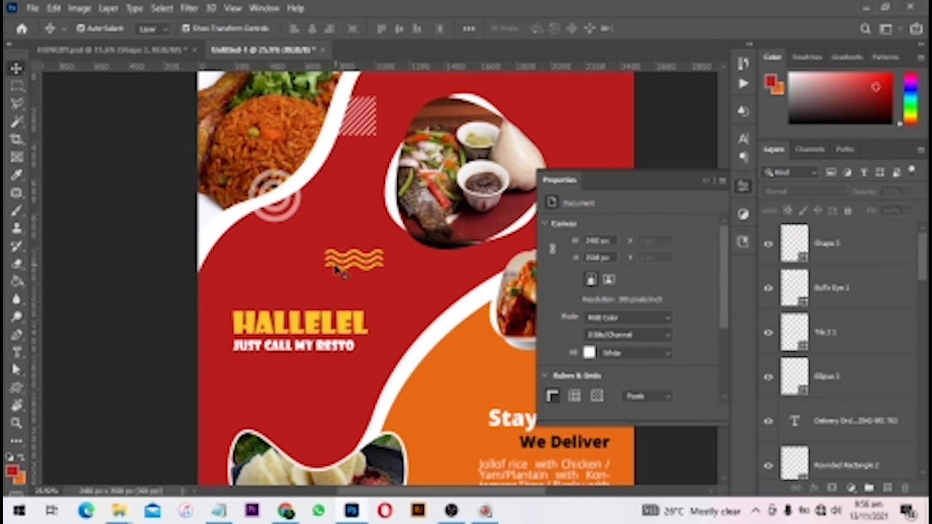
# Draw a bull's-eye about 265 px wide on the orange area at the upper edge of the lowest food photo and fill it with white.
pyautogui.scroll(-2, 333, 265)
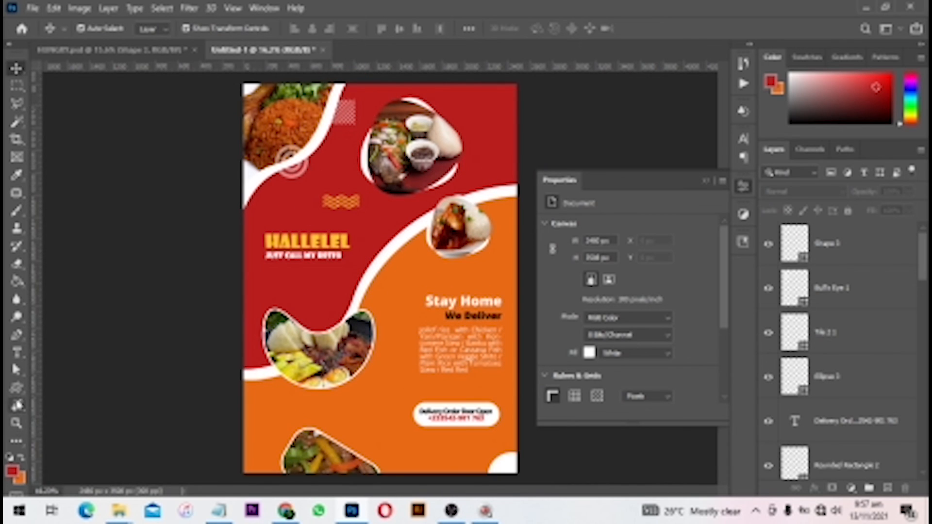
pyautogui.click(16, 386)
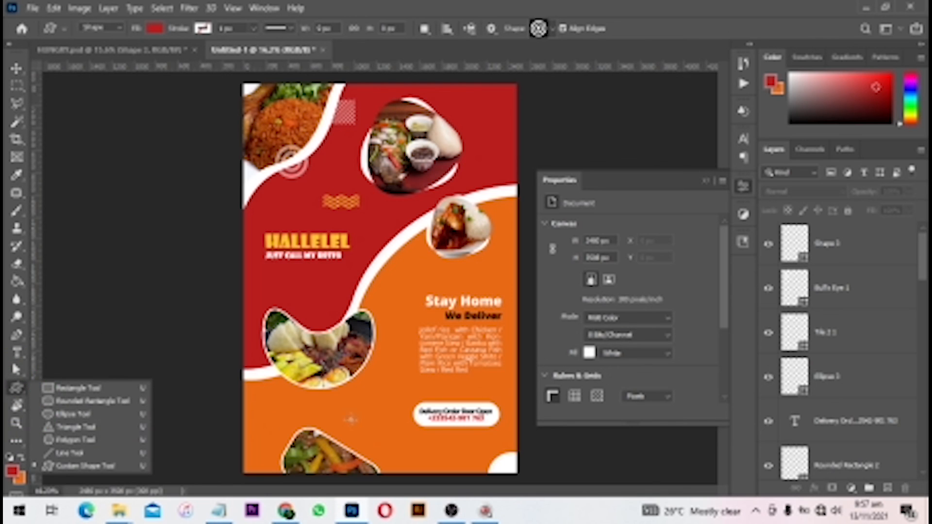
pyautogui.moveTo(350, 419); pyautogui.dragTo(373, 448)
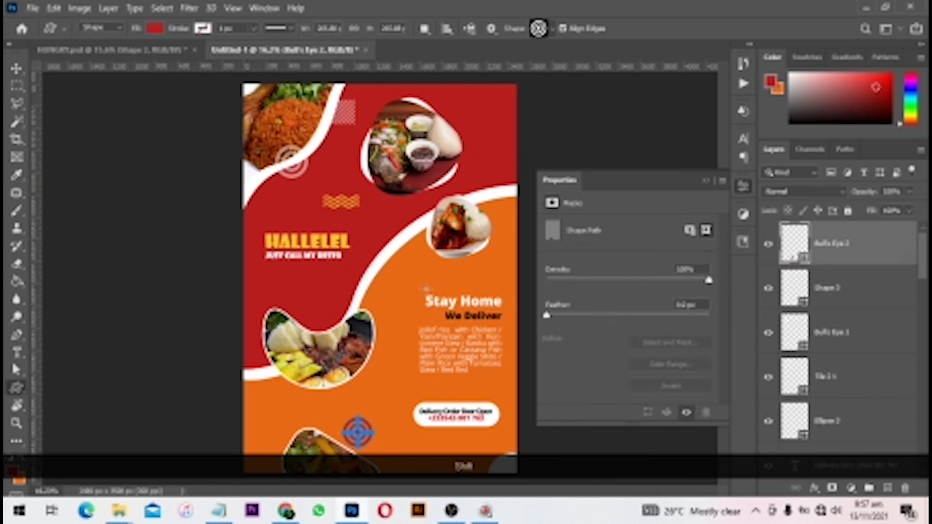
pyautogui.click(155, 28)
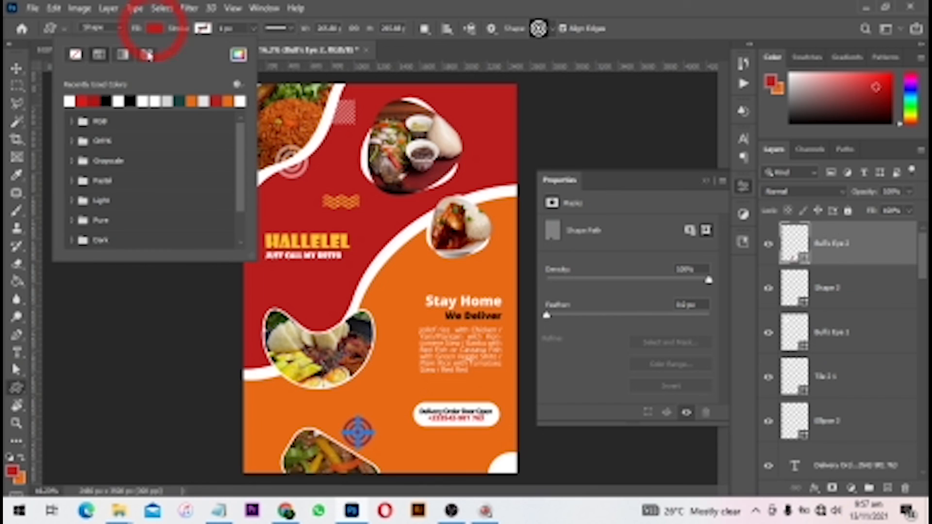
pyautogui.click(69, 101)
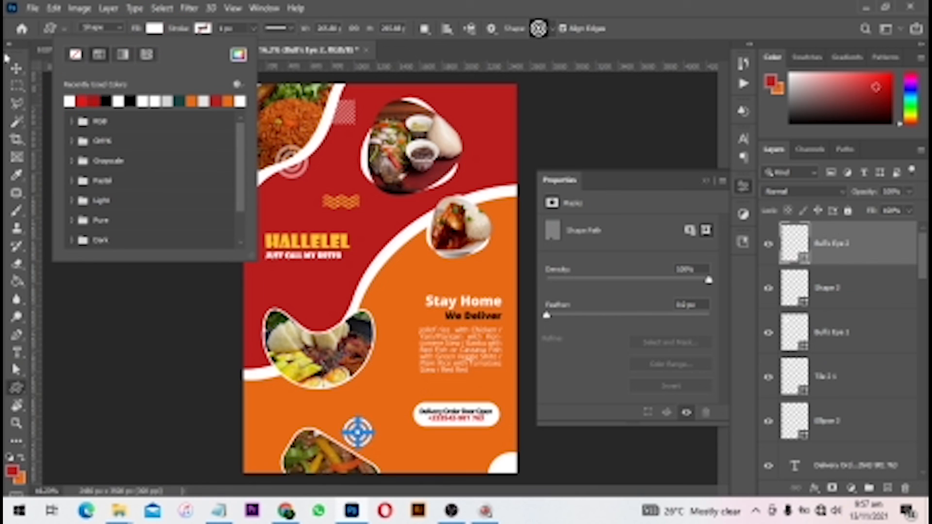
pyautogui.click(16, 68)
pyautogui.scroll(-3, 279, 236)
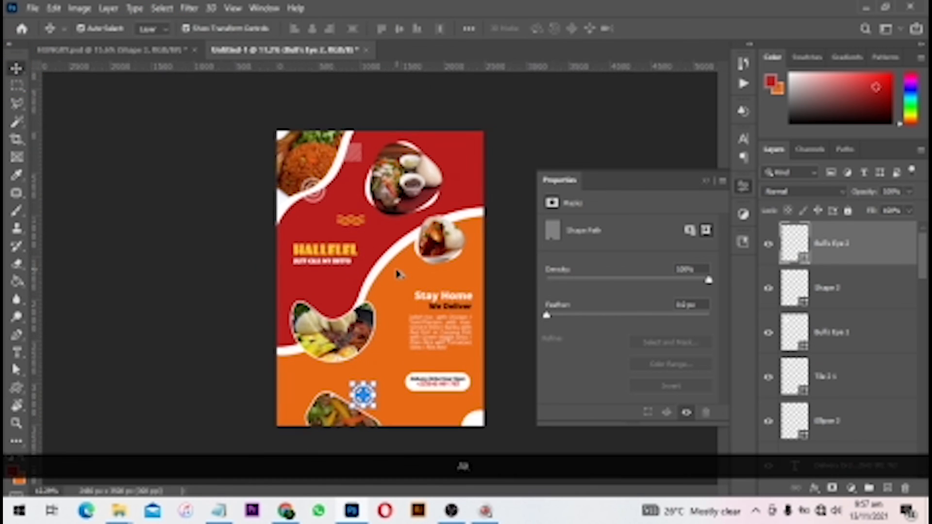
pyautogui.scroll(1, 398, 274)
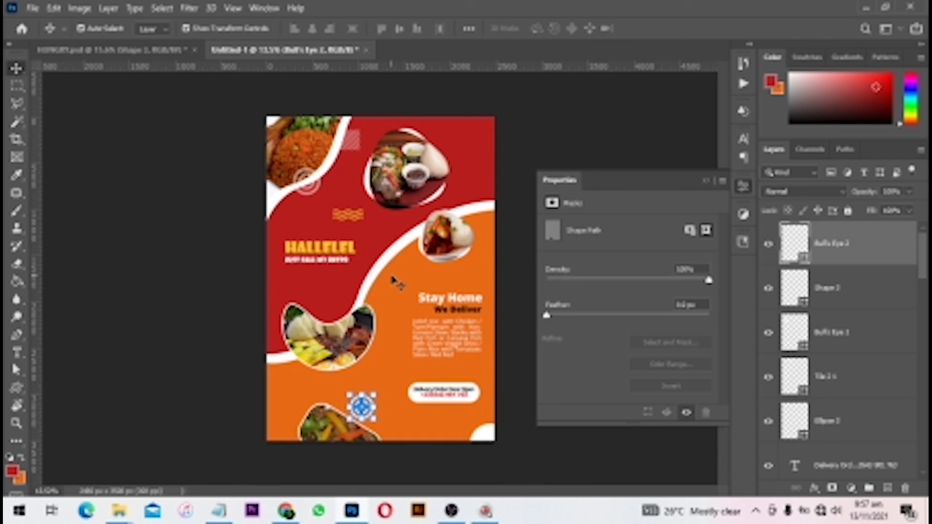
pyautogui.click(179, 235)
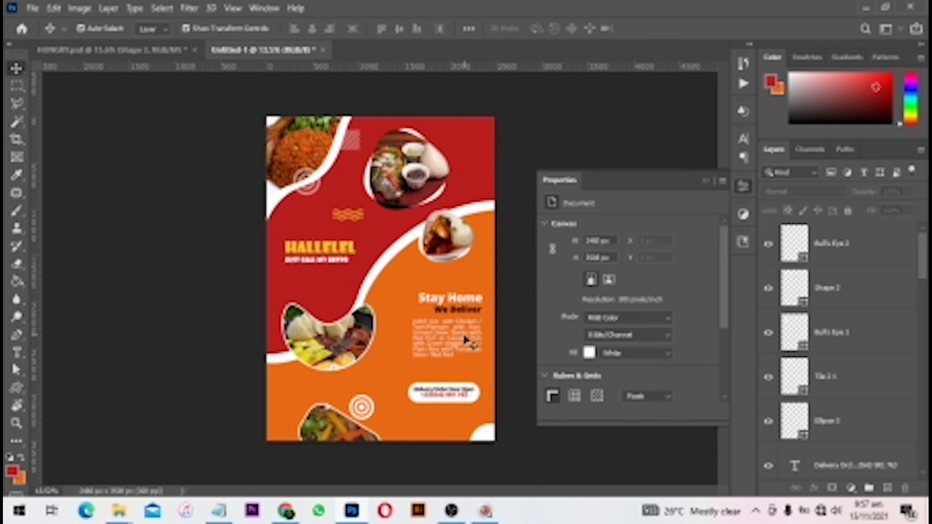